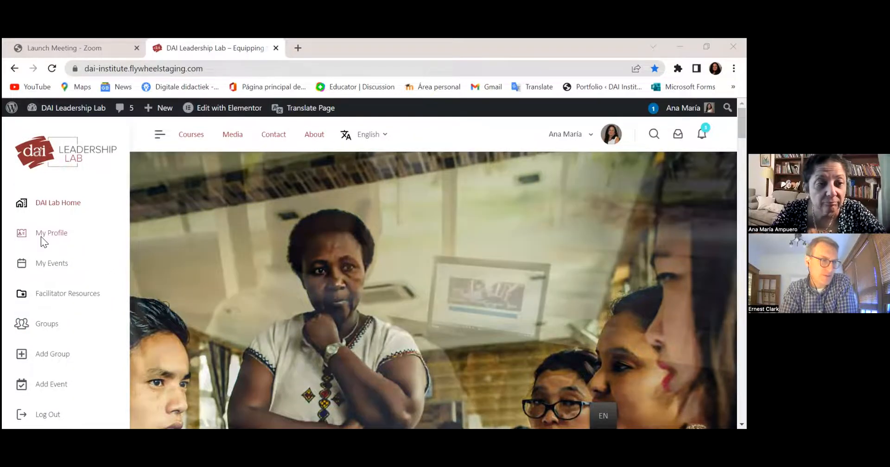
- Open your own profile page from My Profile and scroll to its profile details
left_click(42, 237)
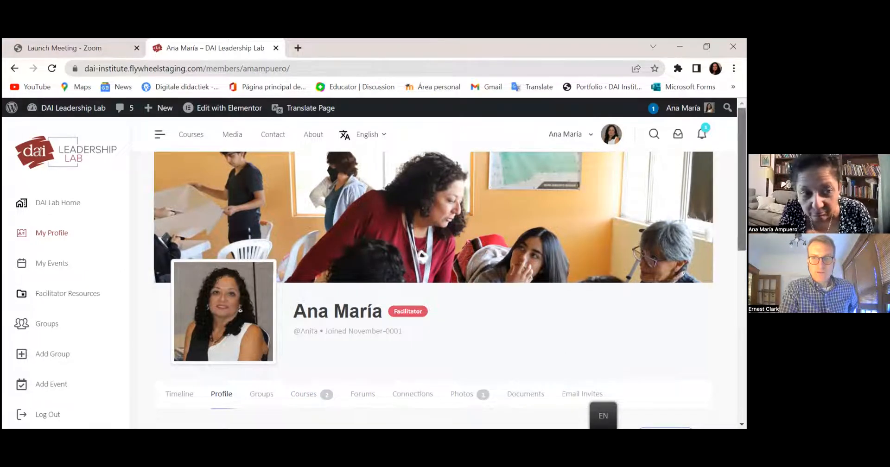
scroll(303, 394, "down", 4)
scroll(433, 287, "up", 4)
scroll(433, 287, "down", 3)
scroll(433, 288, "up", 2)
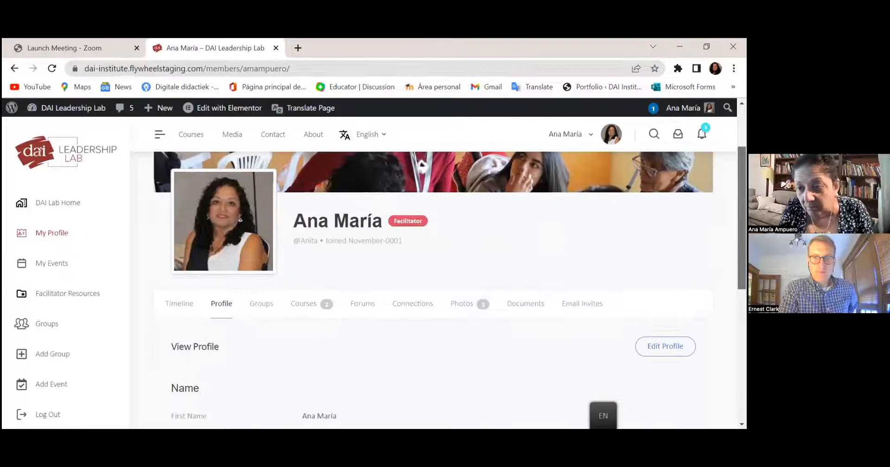
scroll(665, 332, "down", 1)
- Open Edit Profile, look over the Name fields, and switch to the Details section
left_click(665, 329)
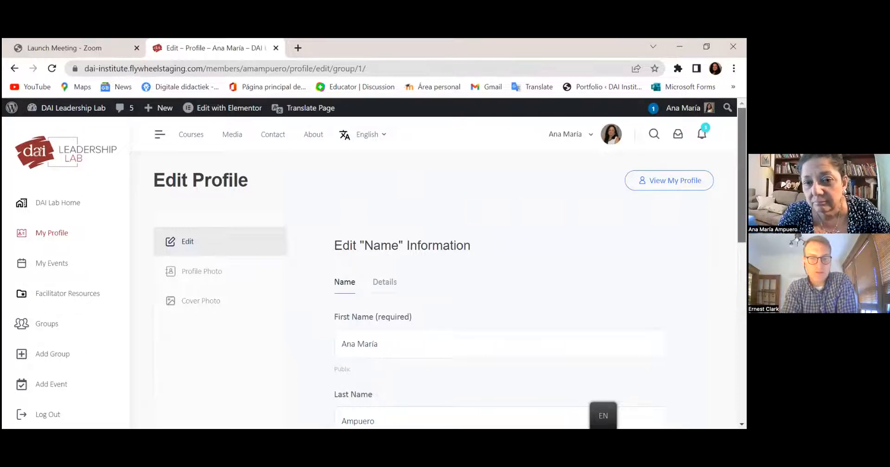
scroll(445, 274, "down", 2)
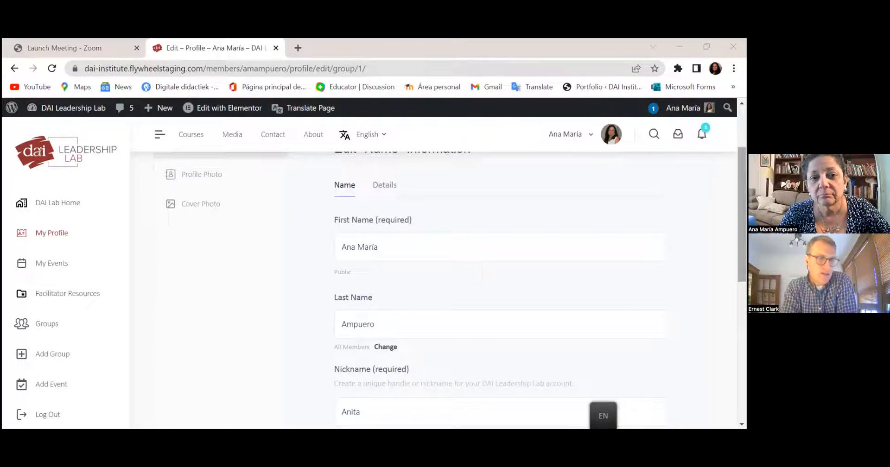
scroll(445, 288, "down", 2)
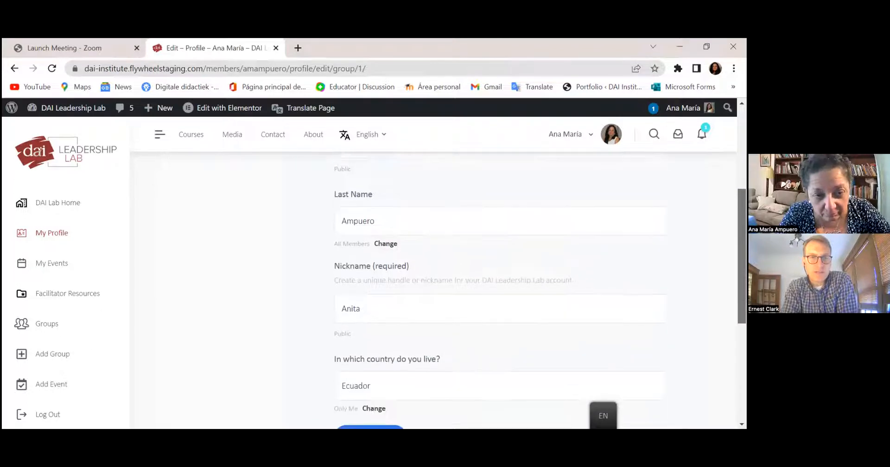
scroll(445, 287, "up", 3)
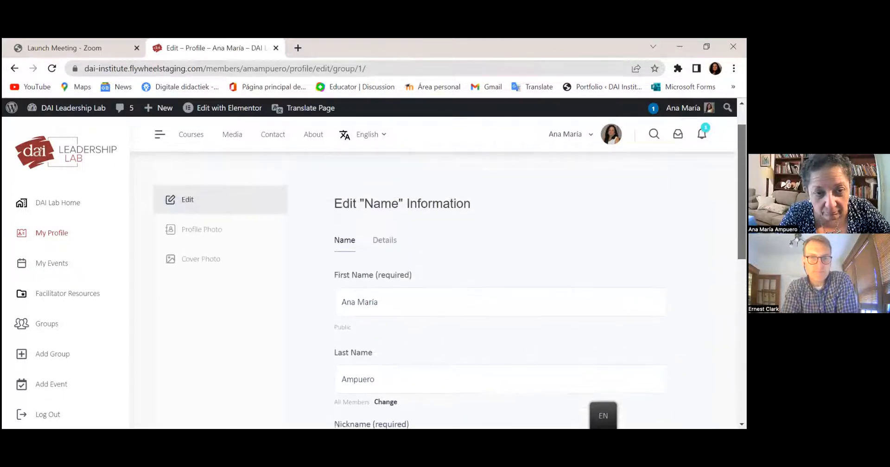
left_click(387, 239)
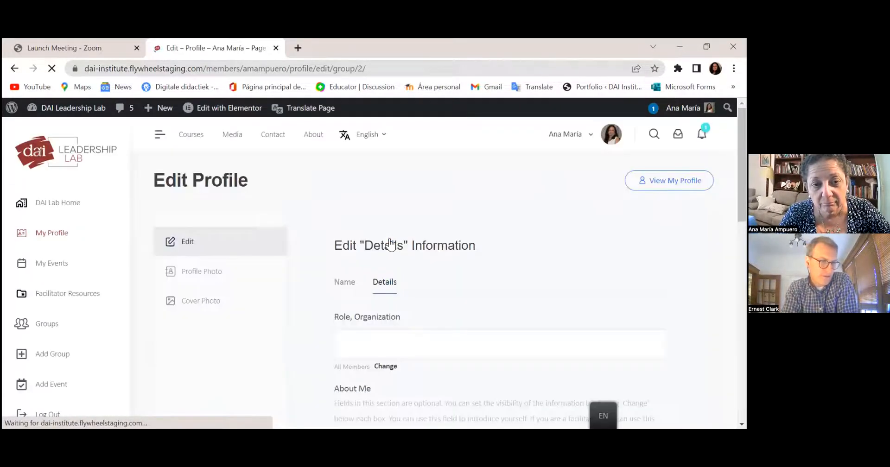
- Start filling the Role, Organization field, discarding the 'Country Direct' and 'Ministry' drafts
scroll(389, 243, "down", 3)
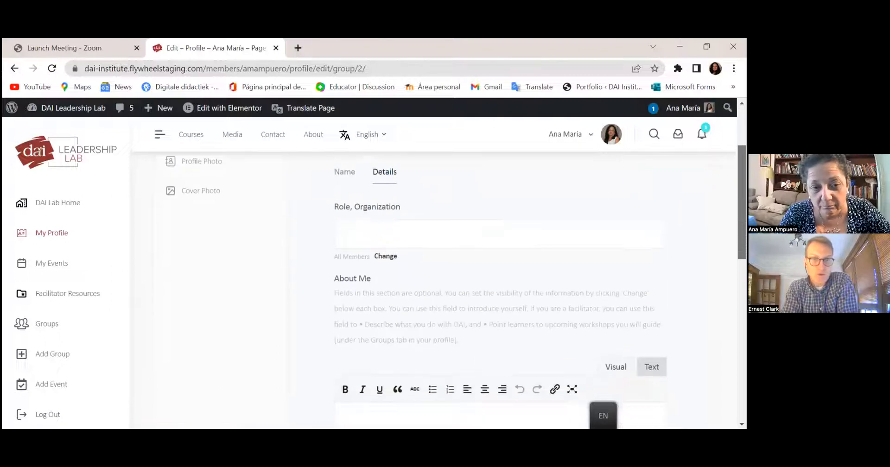
scroll(457, 276, "up", 1)
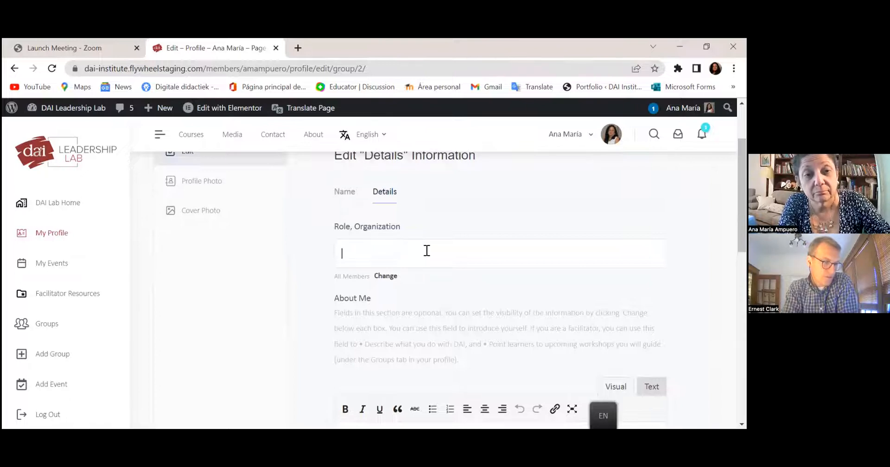
type("D")
key("BackSpace")
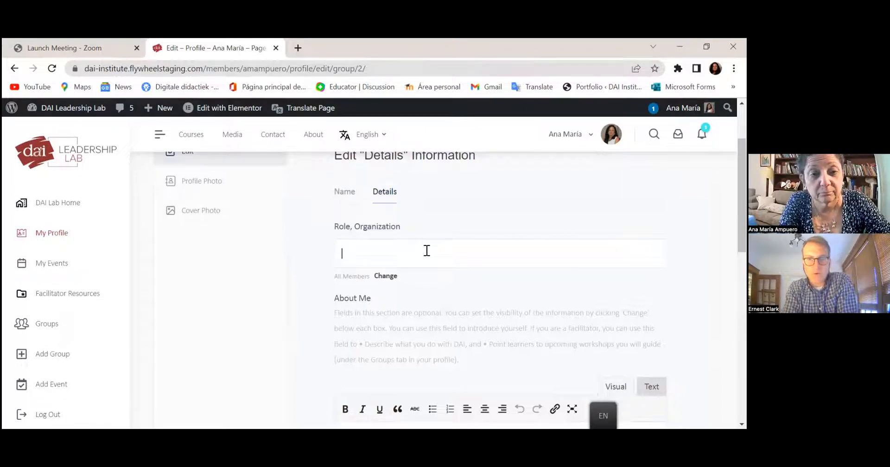
type("Count")
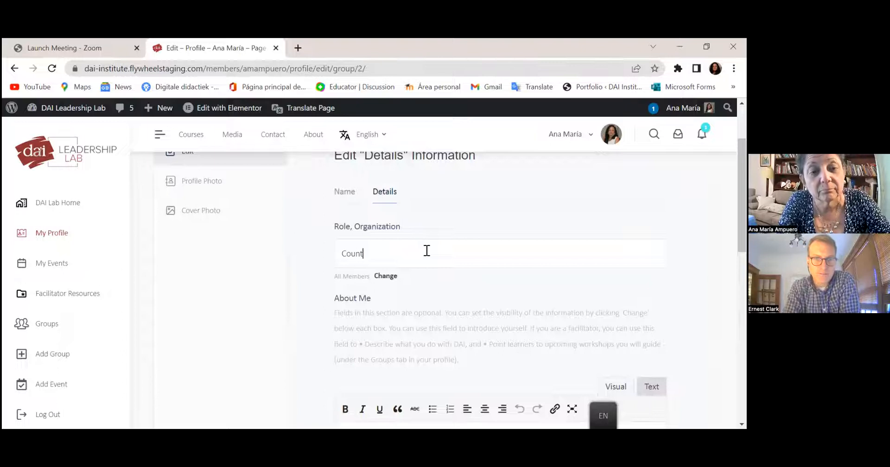
type("ry Direcgt")
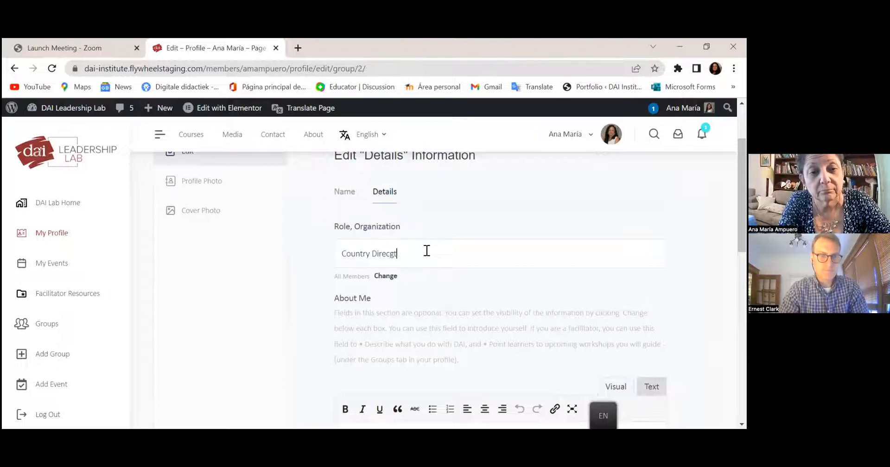
key("BackSpace")
key("BackSpace")
key("BackSpace")
key("BackSpace")
key("BackSpace")
key("BackSpace")
key("BackSpace")
key("BackSpace")
key("BackSpace")
key("BackSpace")
key("BackSpace")
key("BackSpace")
key("BackSpace")
key("BackSpace")
type("Min")
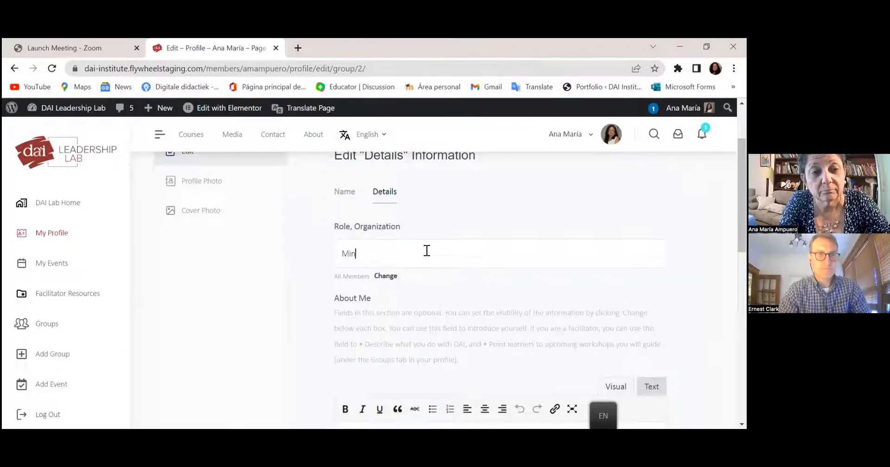
type("istry")
key("BackSpace")
key("BackSpace")
key("BackSpace")
key("BackSpace")
key("BackSpace")
key("BackSpace")
key("BackSpace")
key("BackSpace")
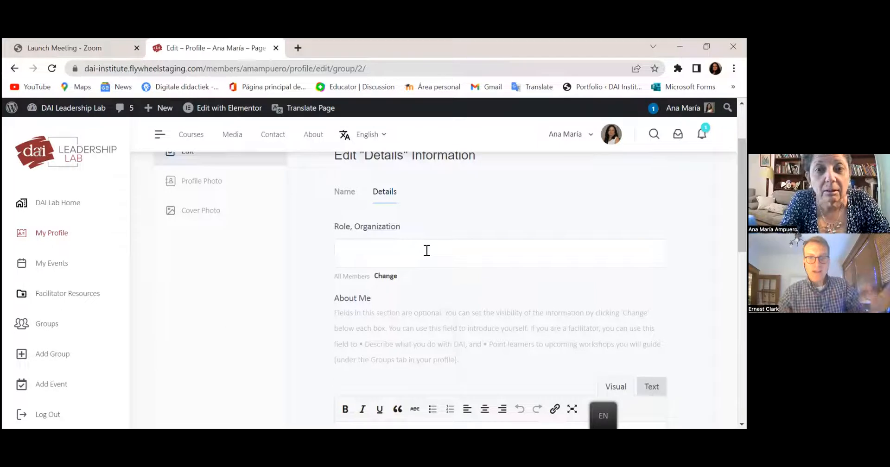
- Enter 'Directora del Centro Ministerial de DAI en Ecuador, DAI, Asociados Internacionales para el Desarrollo' and check its visibility
type("Directora del ")
type("Consejo")
key("BackSpace")
key("BackSpace")
key("BackSpace")
key("BackSpace")
key("BackSpace")
key("BackSpace")
type("ntro Minist")
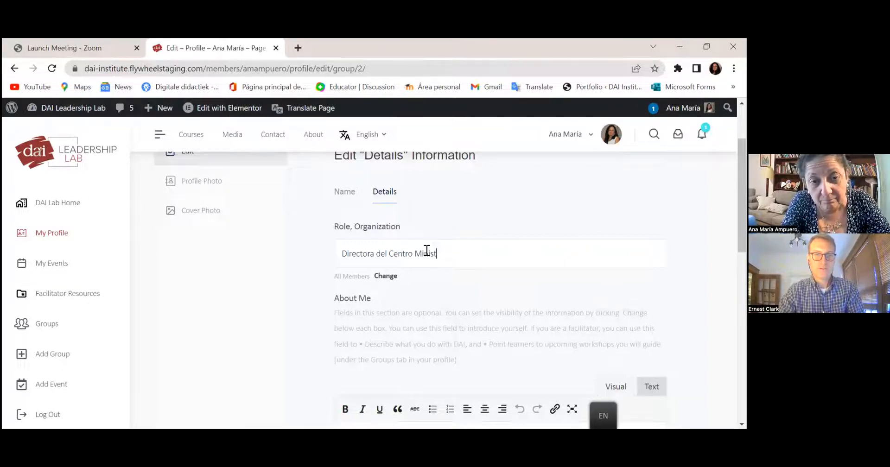
type("erial")
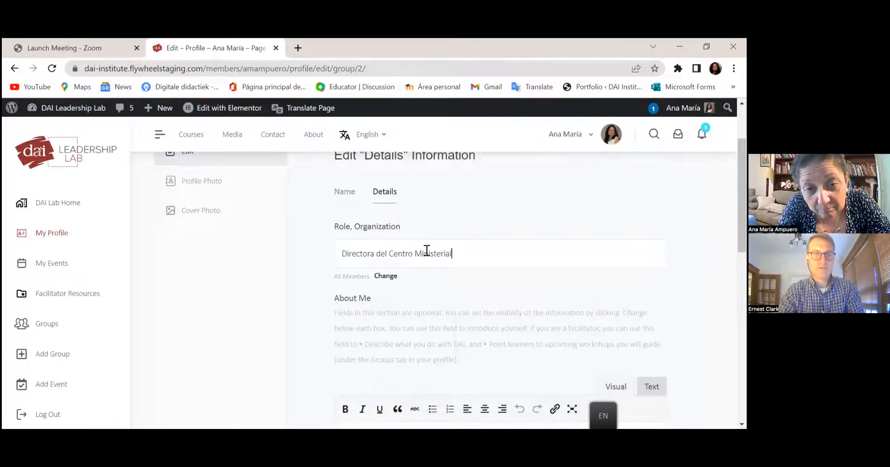
type(" de DAI en Ecua")
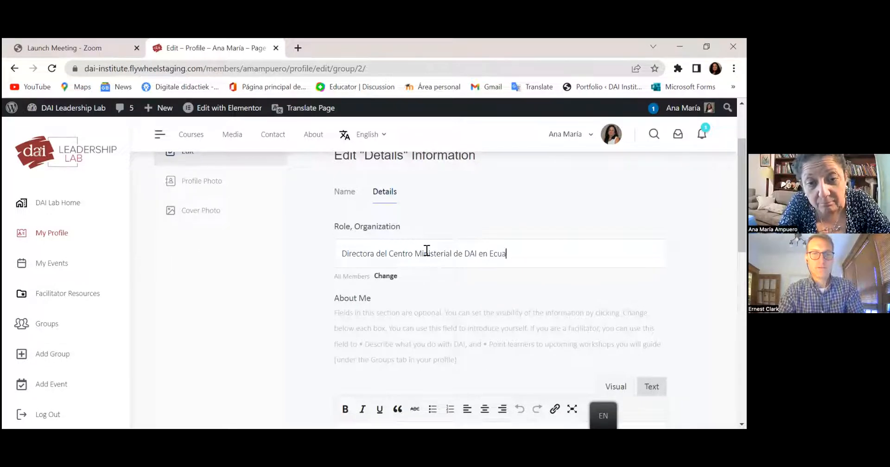
type("dor, De")
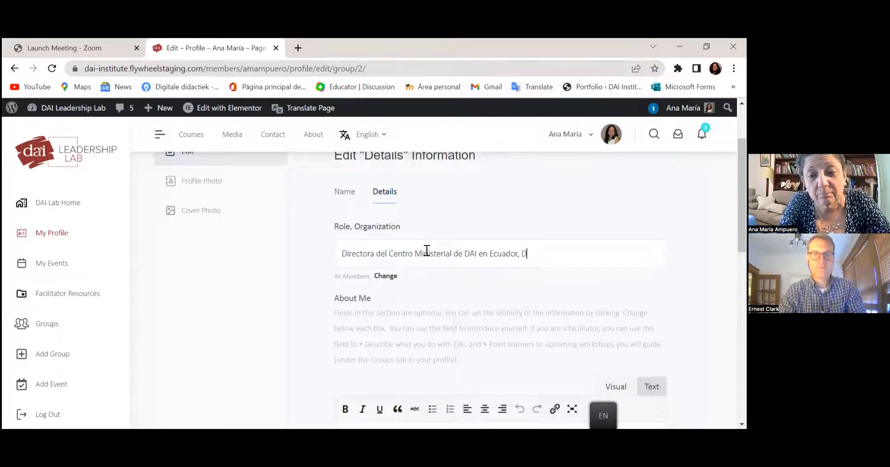
type("I")
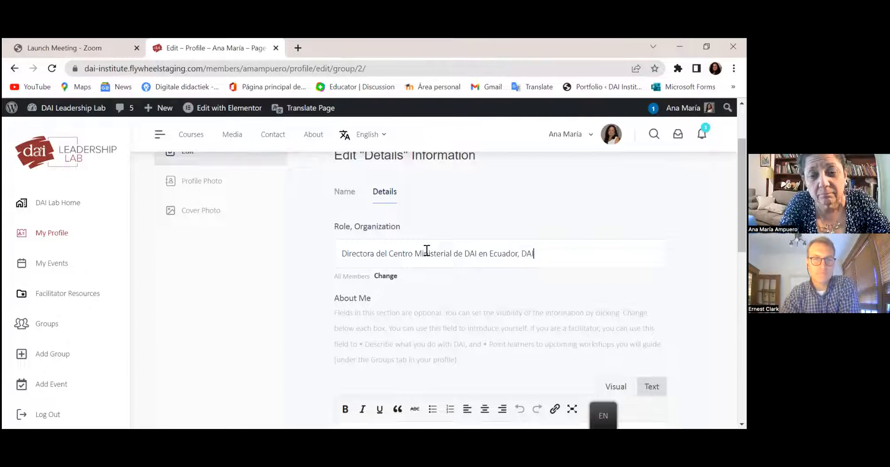
type(", Develop")
key("BackSpace")
key("BackSpace")
key("BackSpace")
key("BackSpace")
key("BackSpace")
key("BackSpace")
key("BackSpace")
type("A")
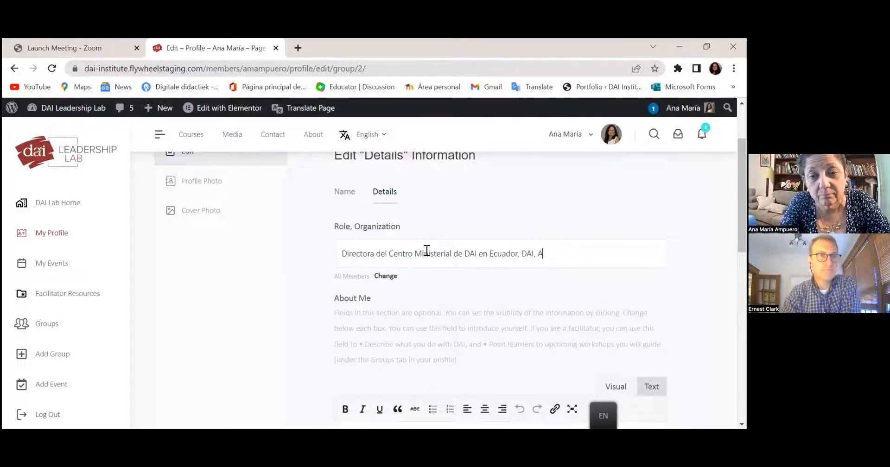
type("sociados In")
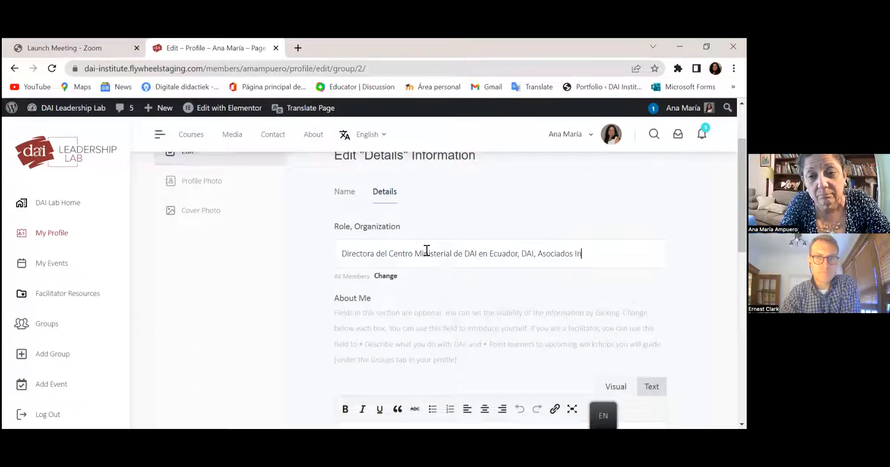
type("ternacionales pa")
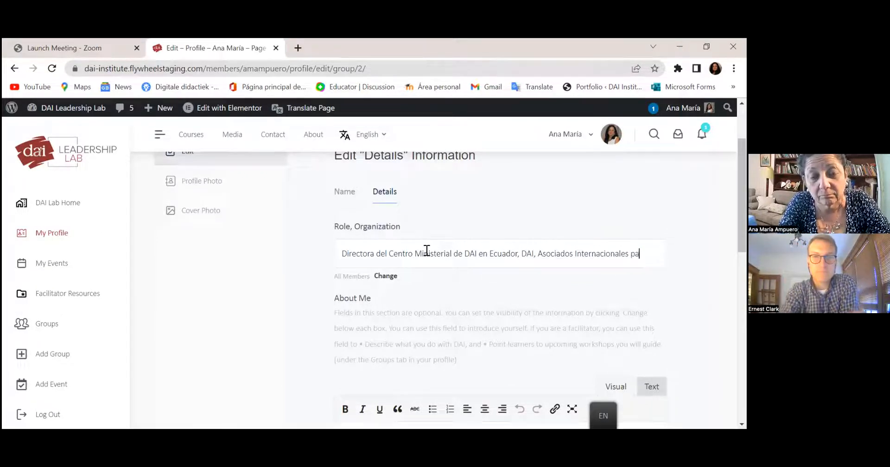
type("ra el Desarrollo")
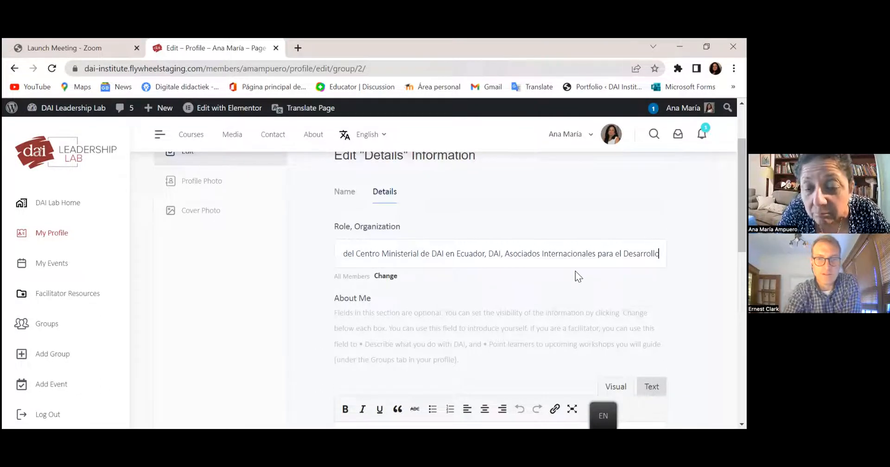
left_click(447, 281)
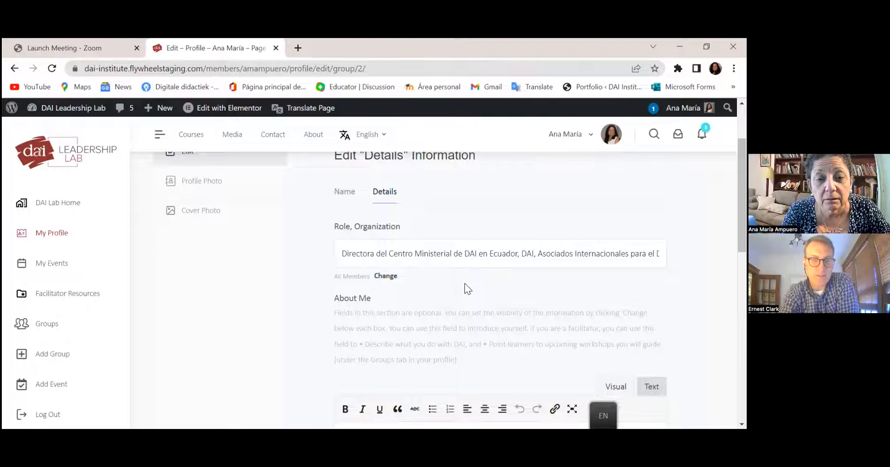
left_click(386, 277)
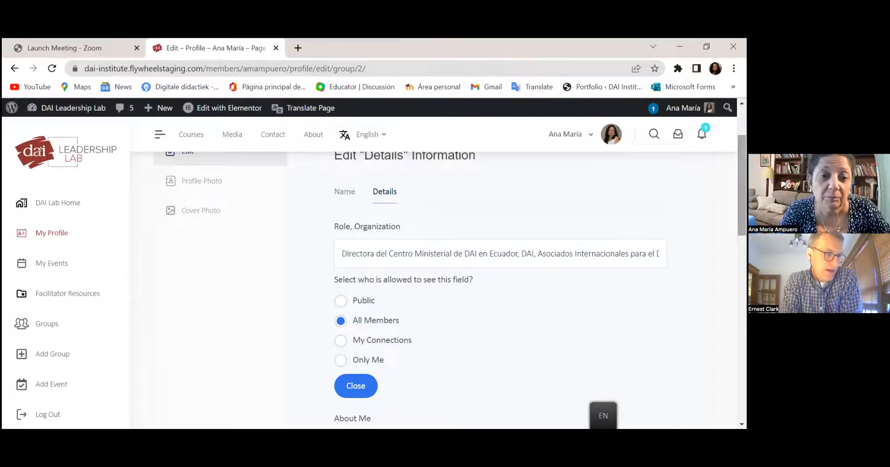
- Leave Role, Organization visible to All Members and place the cursor in the empty About Me box
scroll(445, 278, "down", 1)
scroll(445, 278, "down", 2)
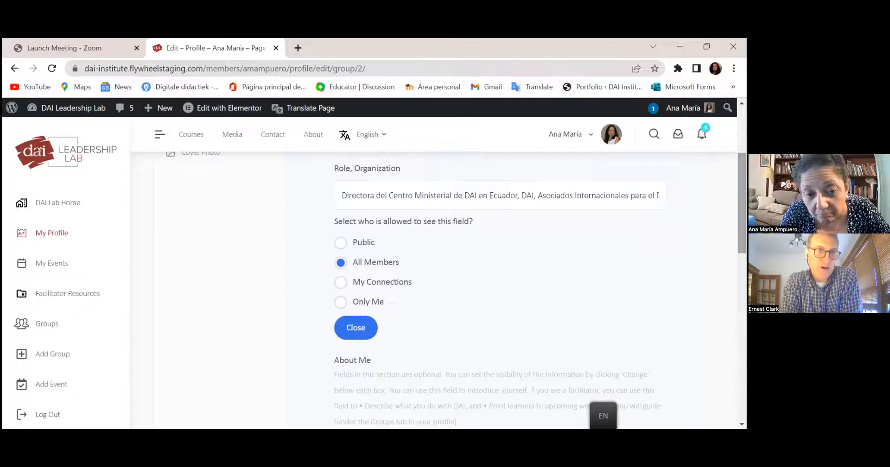
scroll(445, 278, "down", 3)
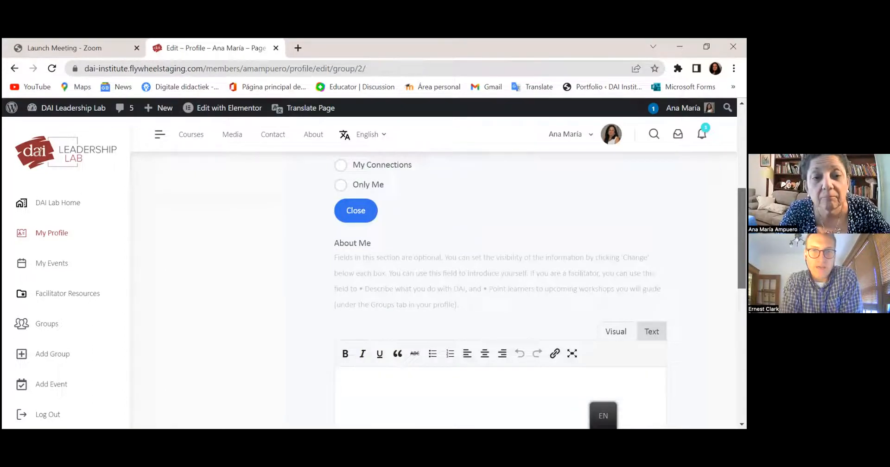
scroll(445, 278, "up", 1)
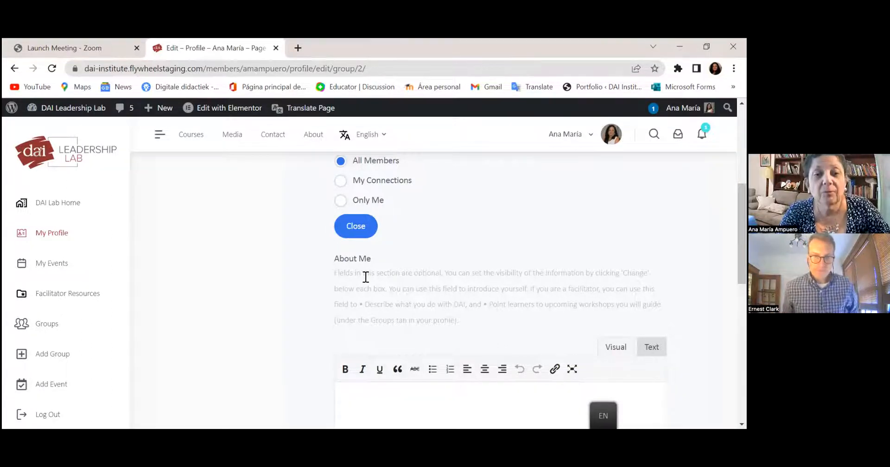
double_click(335, 274)
left_click(368, 397)
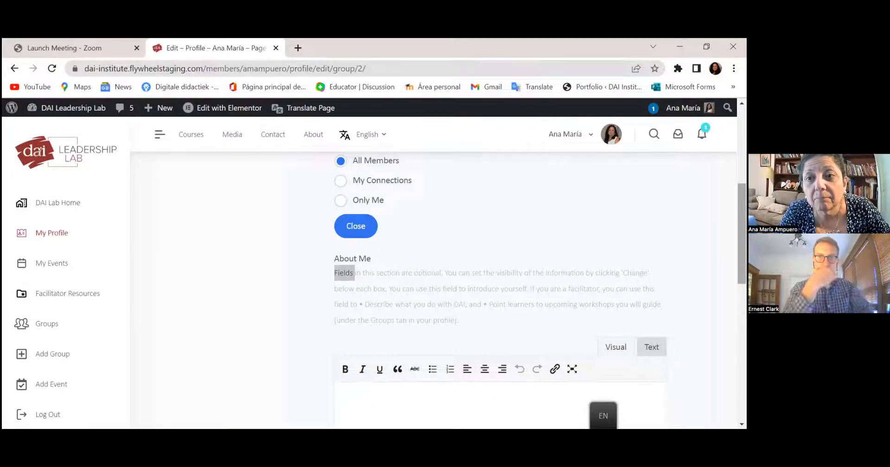
scroll(510, 279, "down", 1)
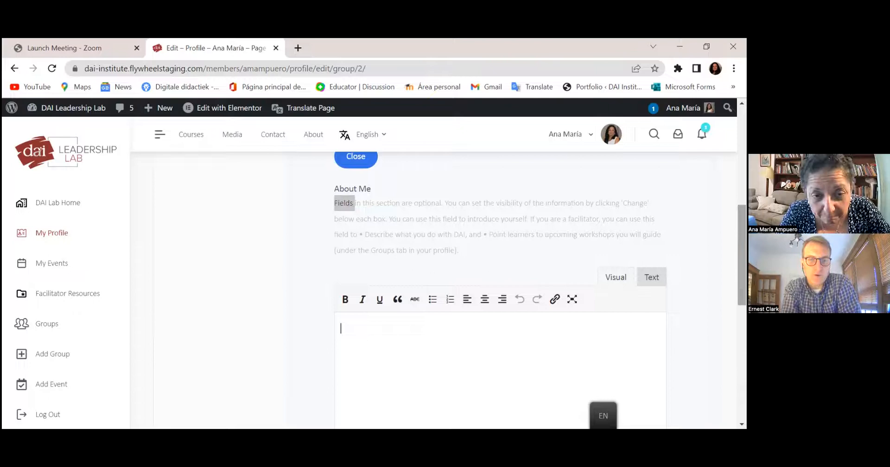
scroll(501, 288, "down", 3)
scroll(379, 309, "down", 3)
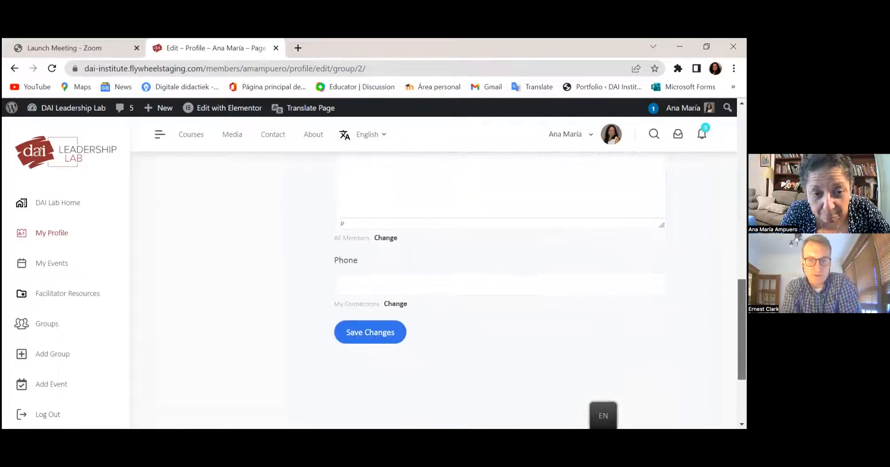
- Enter the phone number, keep it visible to My Connections only, and save the profile details
left_click(387, 286)
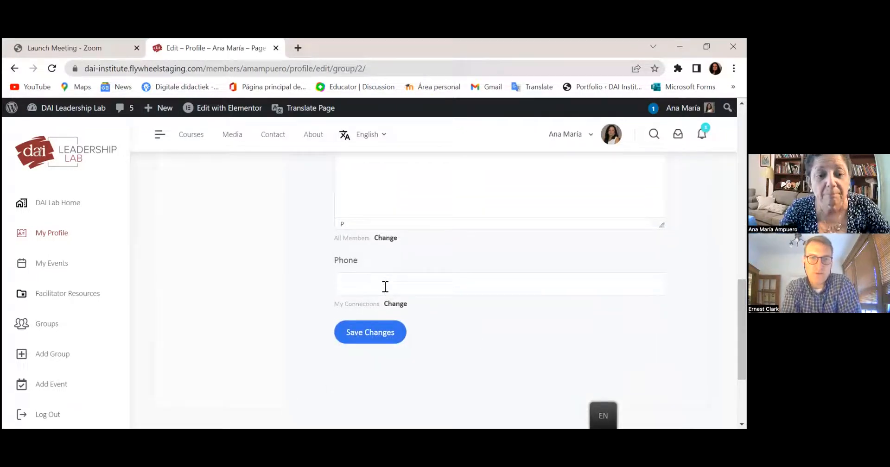
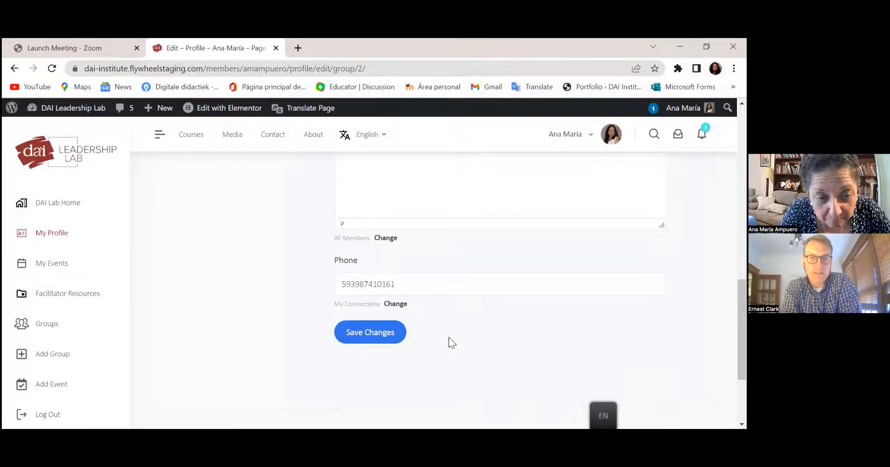
left_click(394, 304)
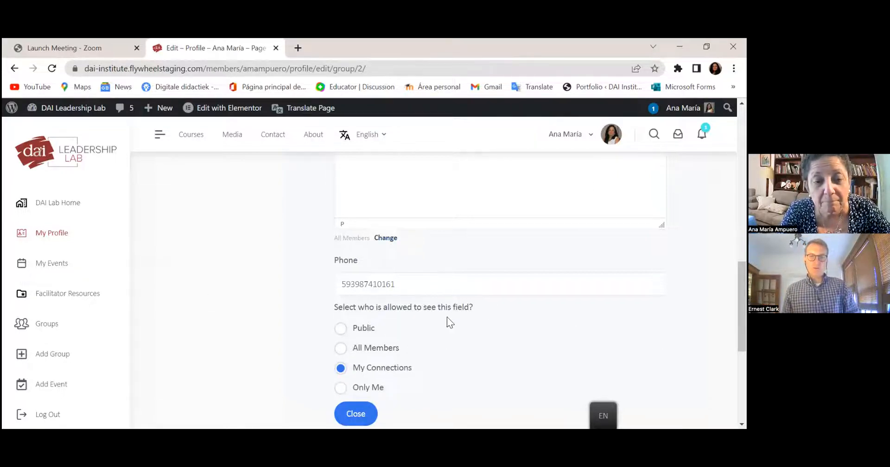
left_click(354, 414)
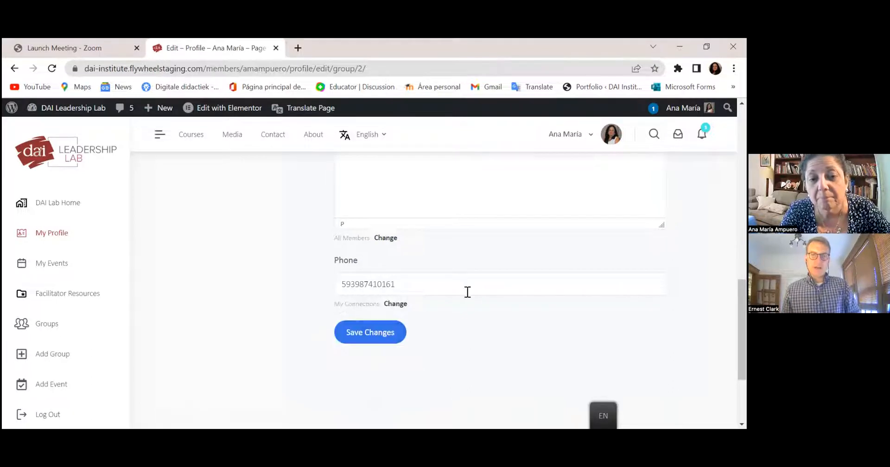
left_click(369, 337)
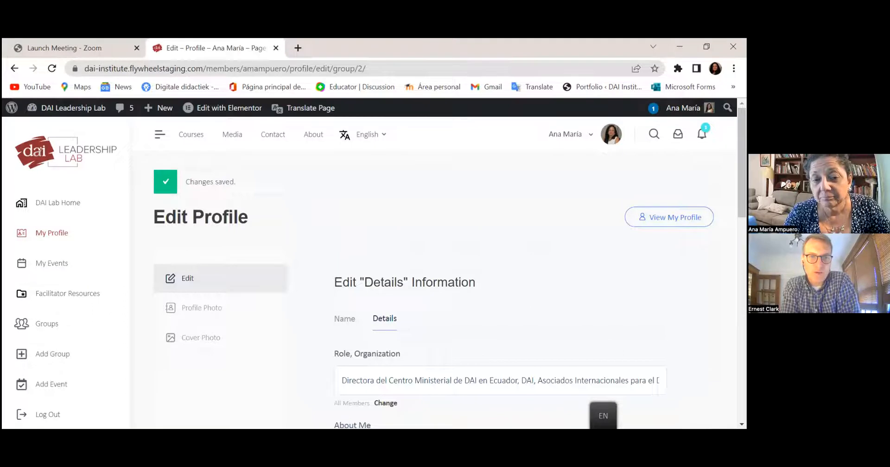
- Go to the Profile Photo settings and choose the Upload option
scroll(445, 278, "down", 2)
scroll(445, 278, "up", 2)
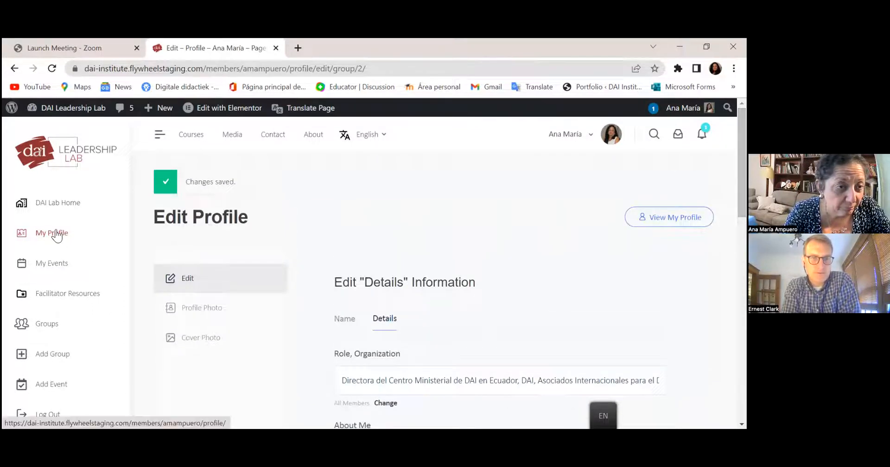
left_click(199, 309)
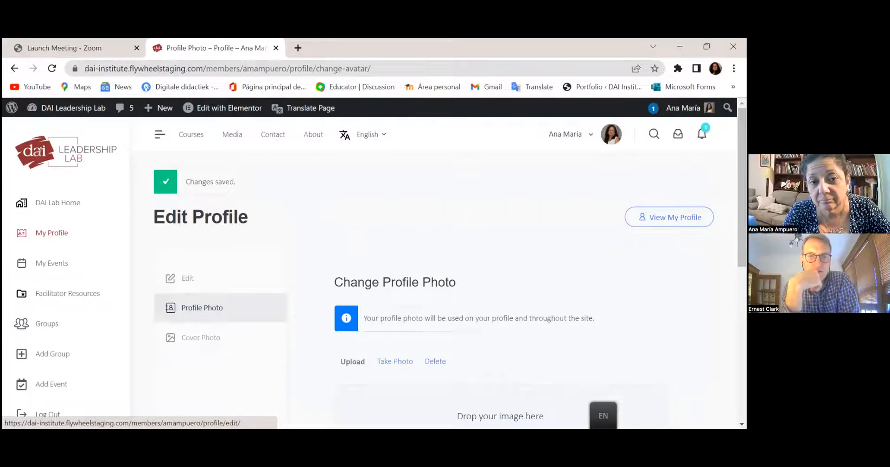
scroll(485, 246, "down", 2)
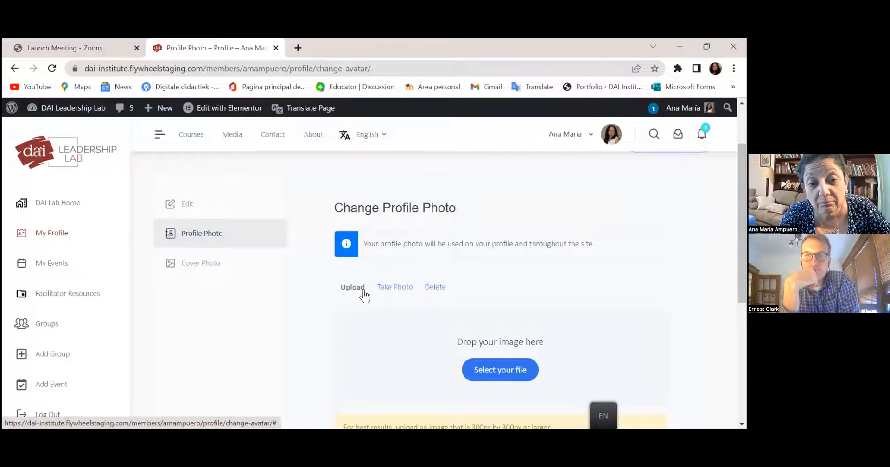
left_click(355, 293)
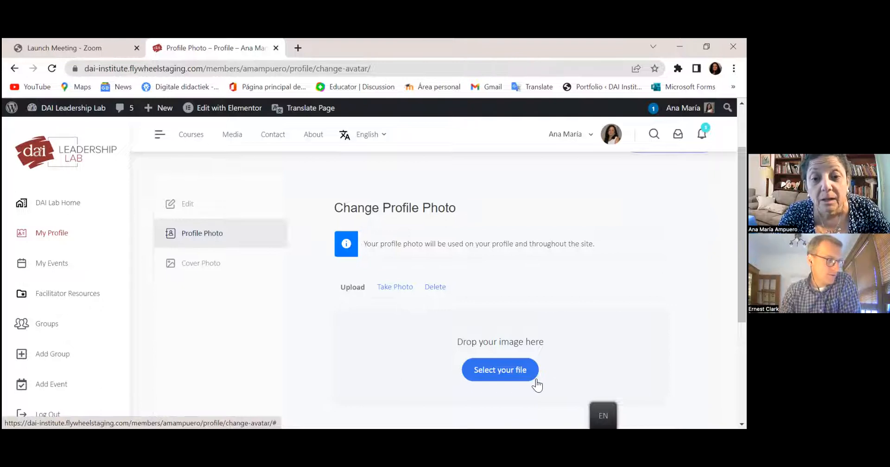
- In the file dialog, browse Documents > personal folder > CANCÚN > VIVIR Y LIDERAR 3 > 100CANON
left_click(513, 366)
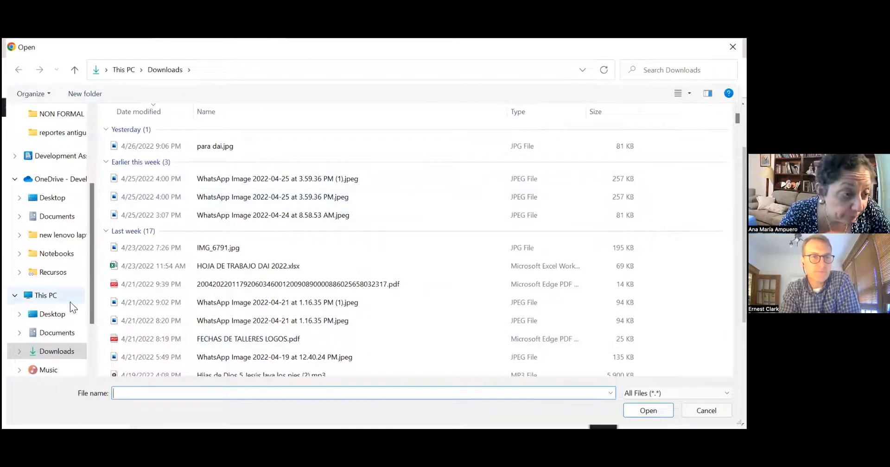
left_click(54, 316)
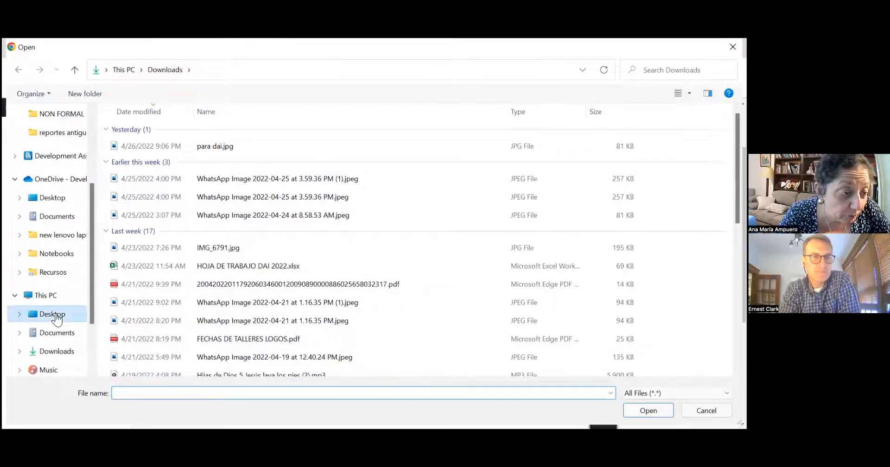
left_click(62, 336)
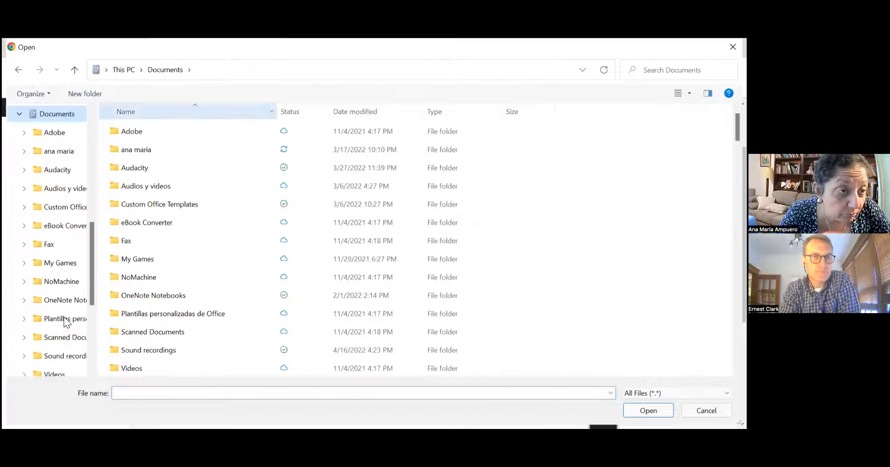
double_click(141, 151)
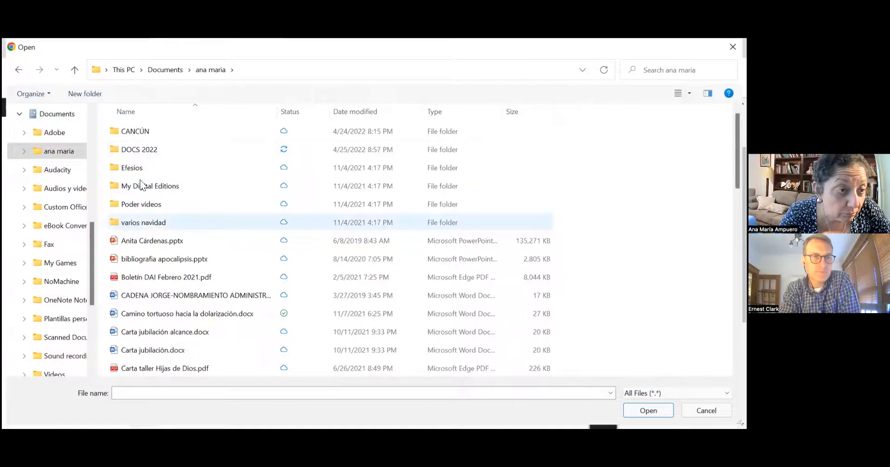
double_click(144, 133)
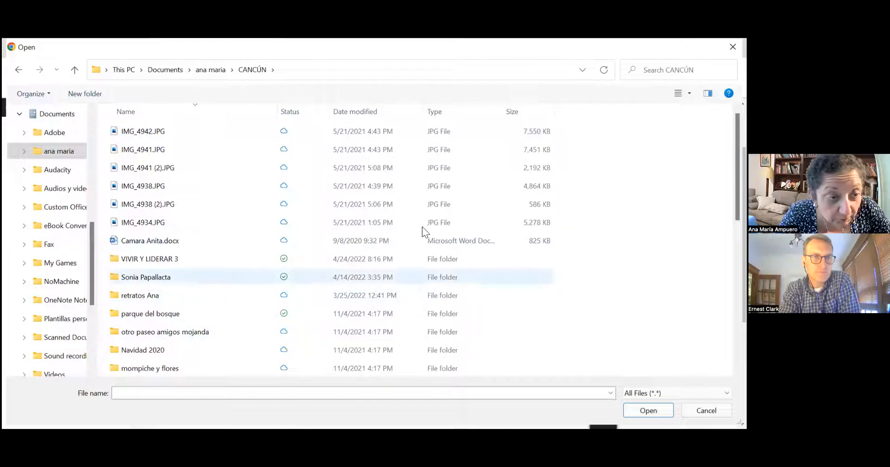
double_click(166, 250)
double_click(136, 132)
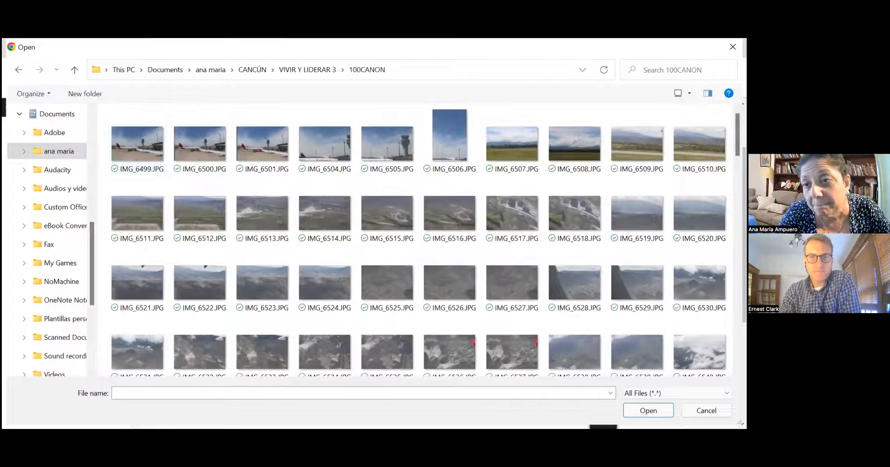
- Scroll through the 100CANON photos and select IMG_6766.JPG
scroll(631, 132, "down", 15)
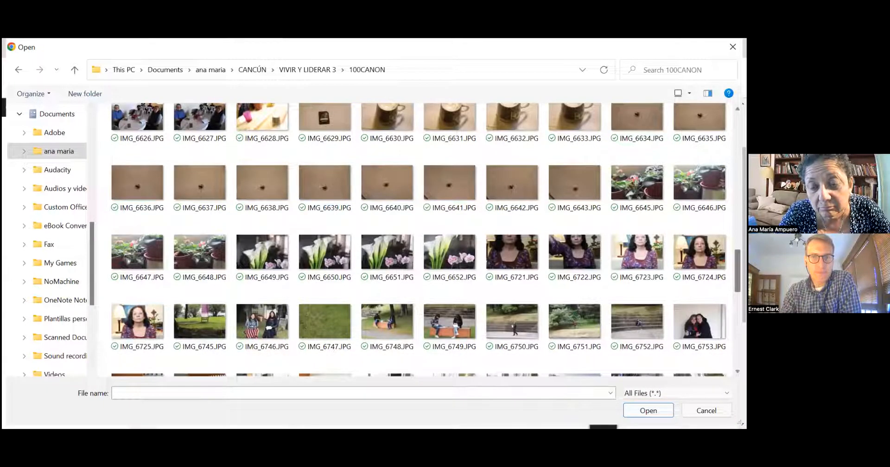
scroll(737, 271, "down", 3)
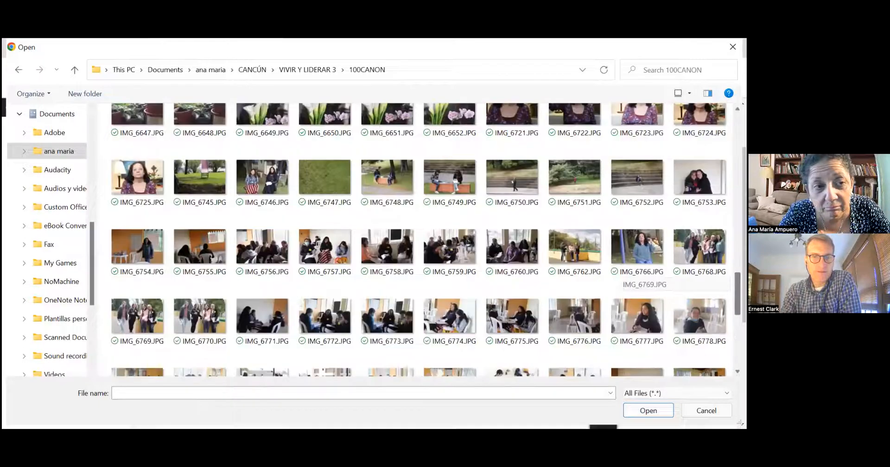
scroll(737, 278, "down", 3)
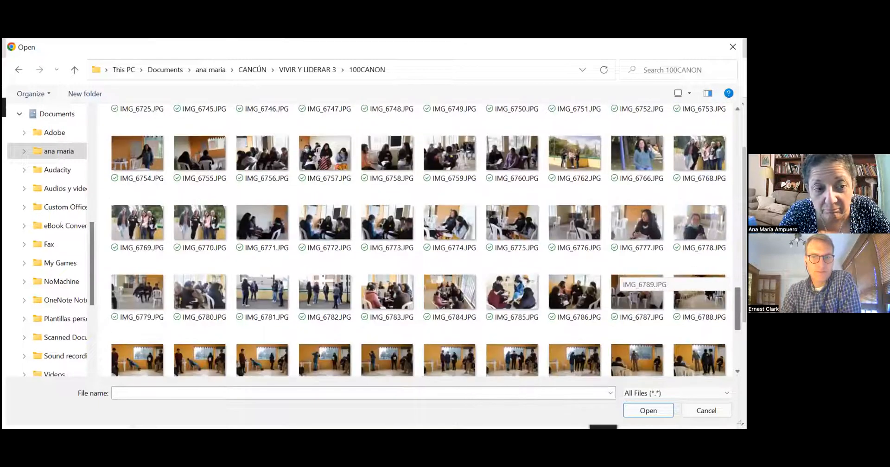
scroll(639, 276, "down", 4)
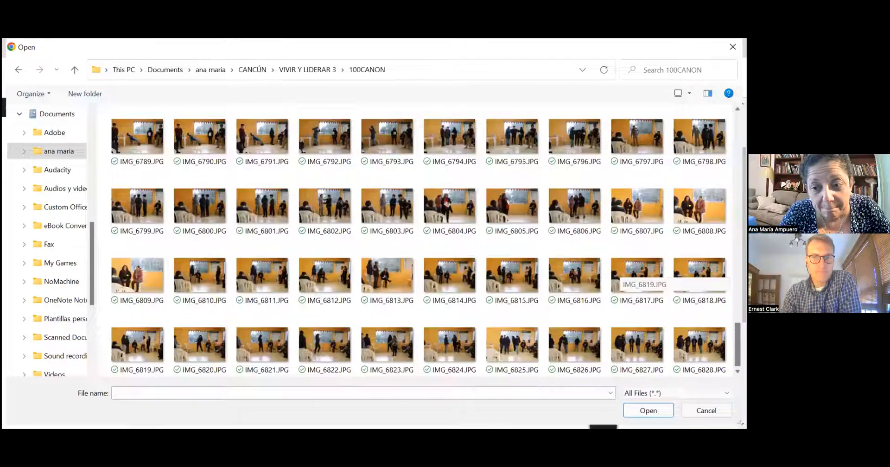
scroll(619, 352, "up", 5)
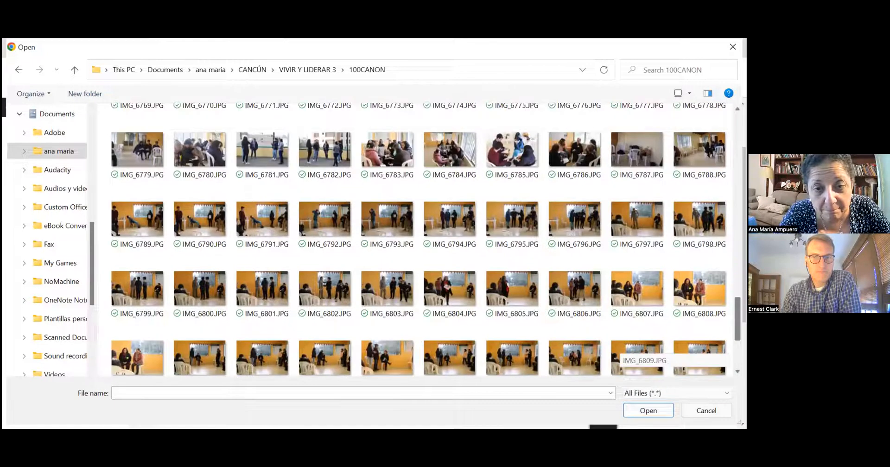
scroll(619, 353, "up", 4)
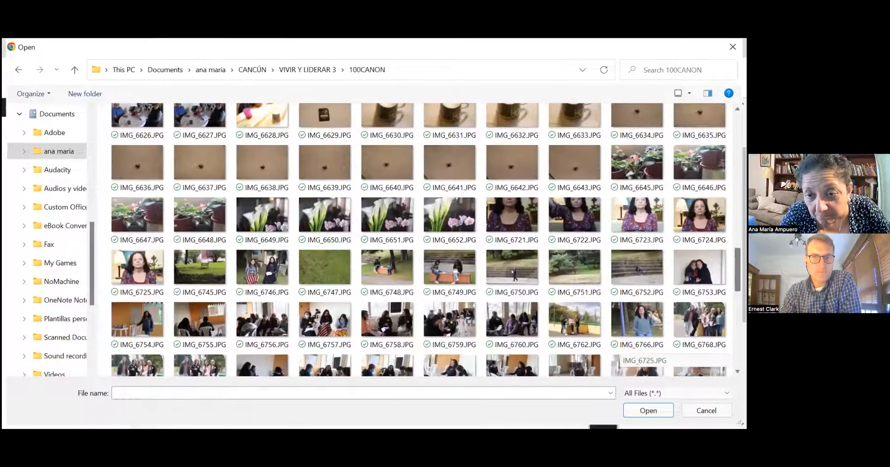
left_click(638, 322)
- Confirm IMG_6766.JPG, note the 5MB upload-limit rejection, and move to the Cover Photo settings
key("Return")
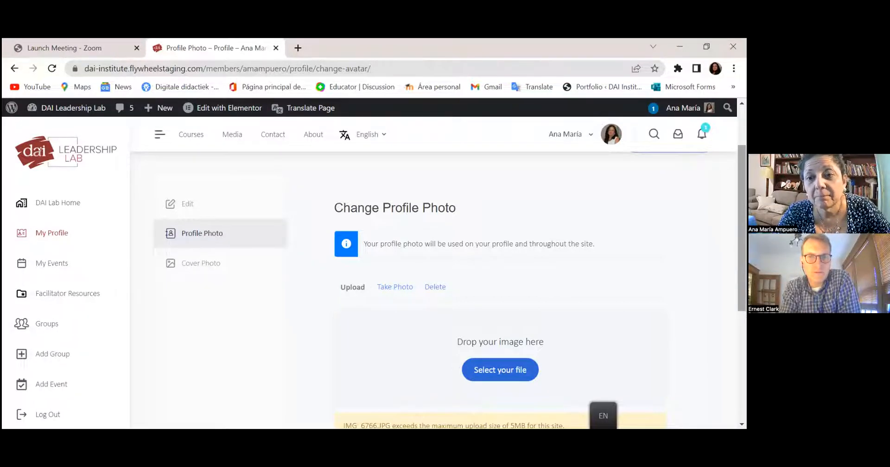
scroll(506, 288, "down", 2)
scroll(434, 278, "up", 3)
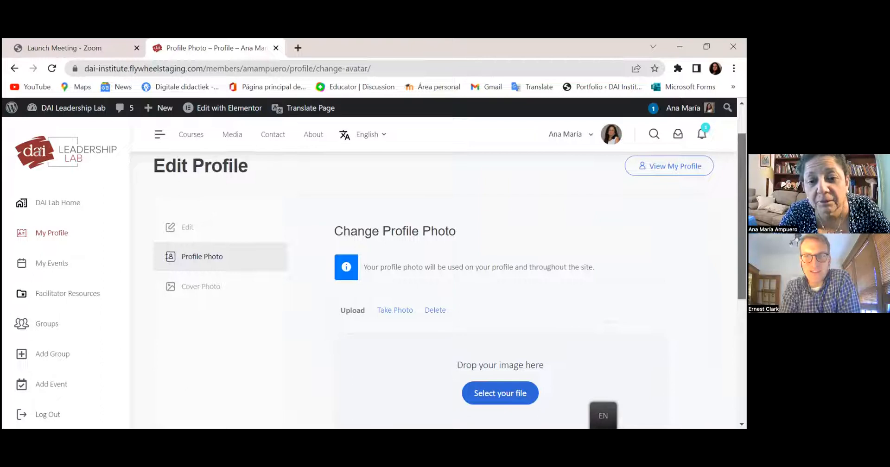
scroll(445, 278, "down", 3)
scroll(445, 288, "down", 3)
scroll(445, 288, "up", 5)
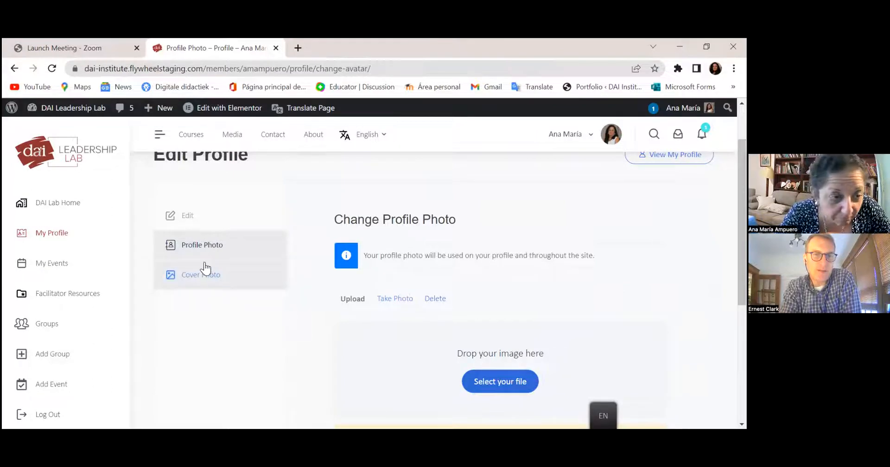
left_click(185, 280)
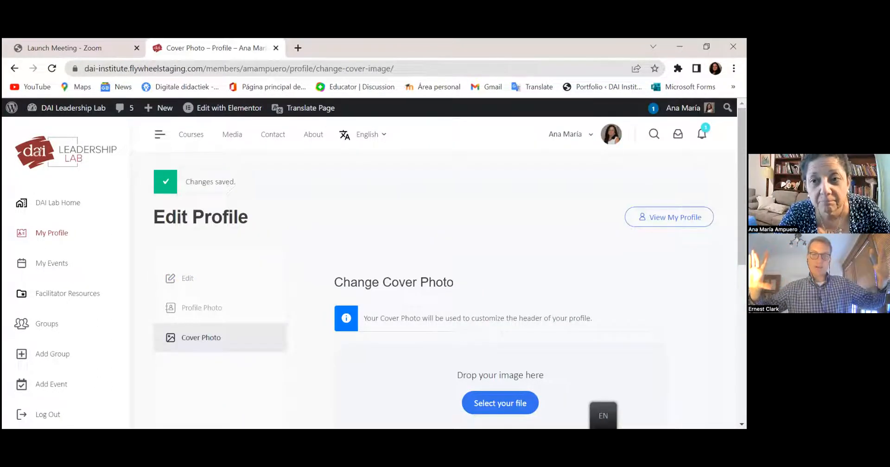
- Scroll through the Change Cover Photo page and its 1950px by 450px size recommendation
scroll(445, 269, "down", 1)
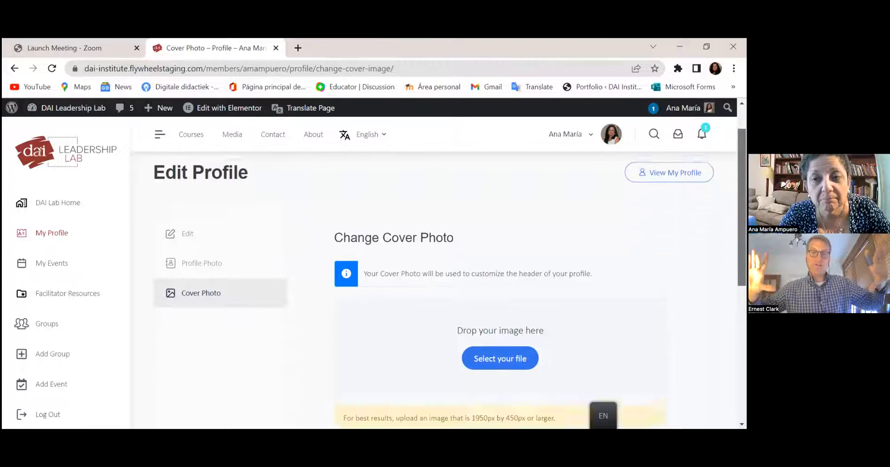
scroll(445, 269, "down", 1)
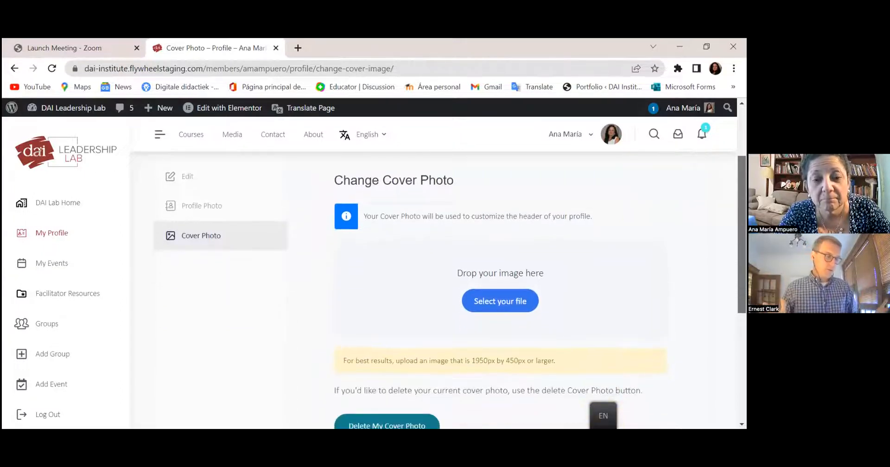
scroll(445, 269, "down", 1)
scroll(445, 269, "up", 1)
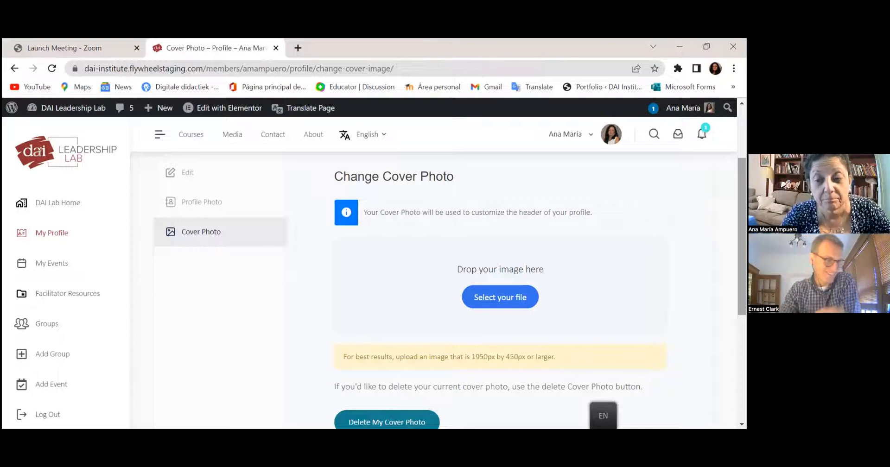
scroll(500, 278, "down", 3)
scroll(501, 279, "up", 3)
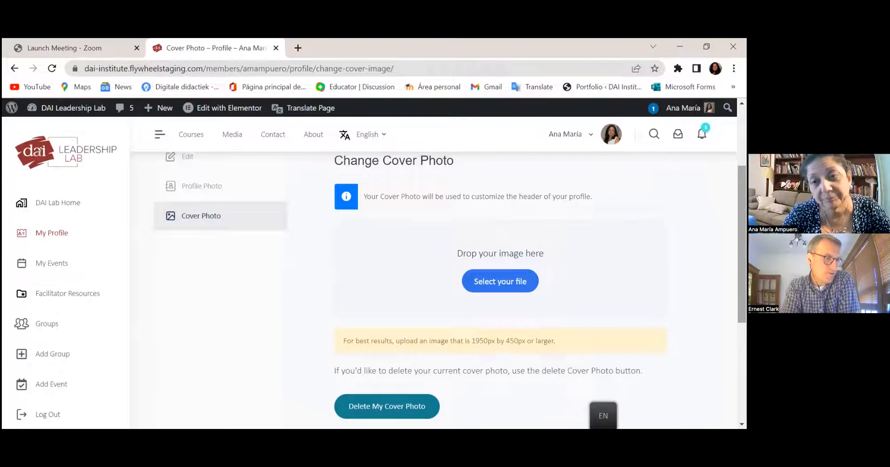
scroll(434, 253, "up", 2)
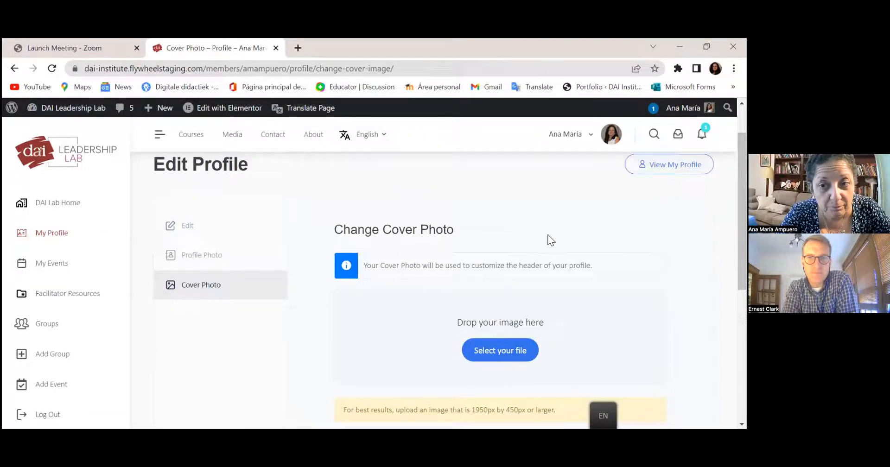
left_click(595, 205)
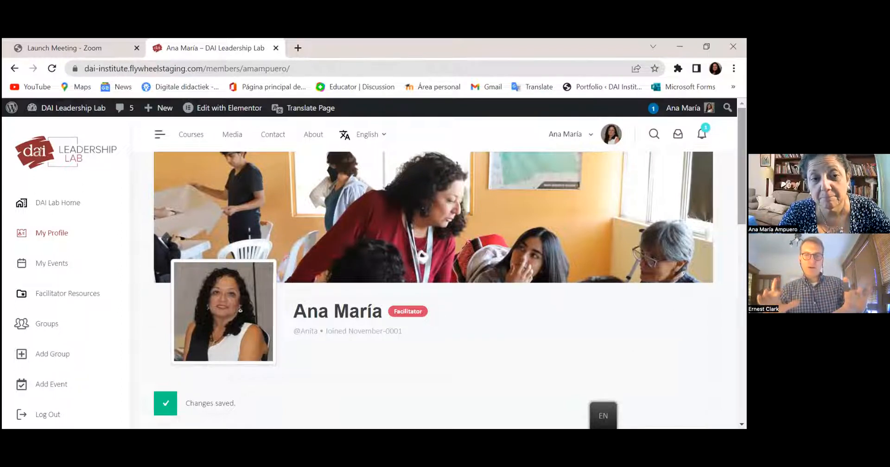
scroll(441, 267, "down", 1)
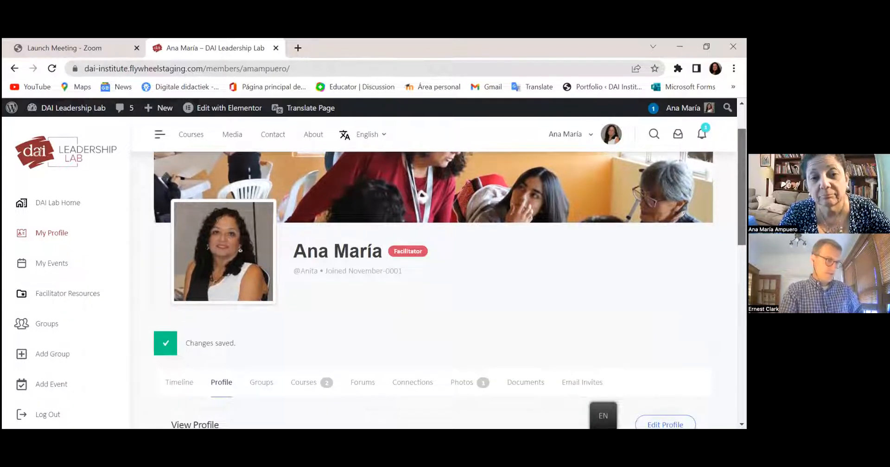
scroll(449, 279, "down", 1)
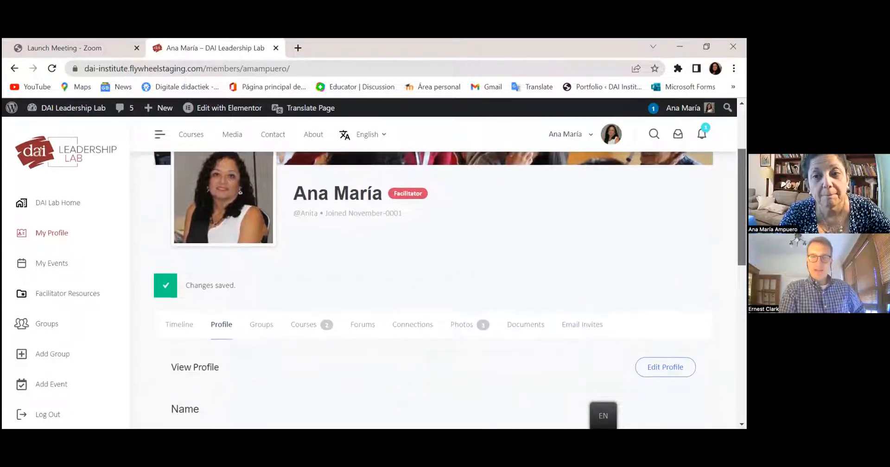
scroll(450, 289, "down", 1)
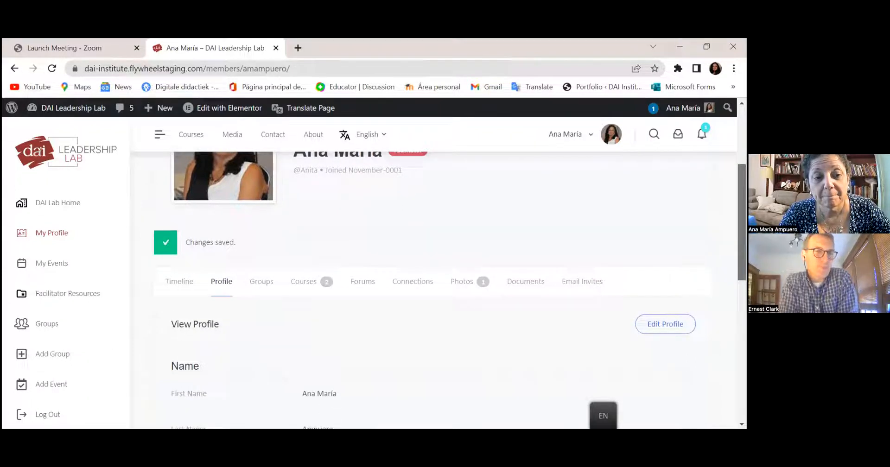
scroll(450, 290, "down", 2)
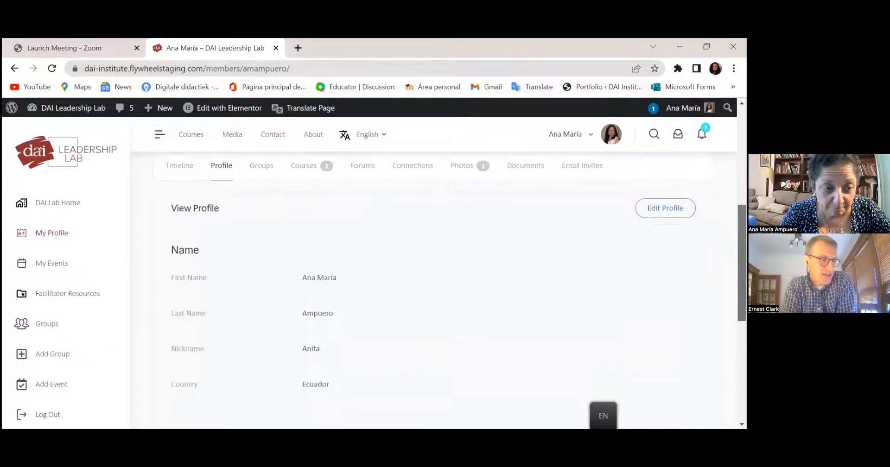
scroll(347, 253, "up", 3)
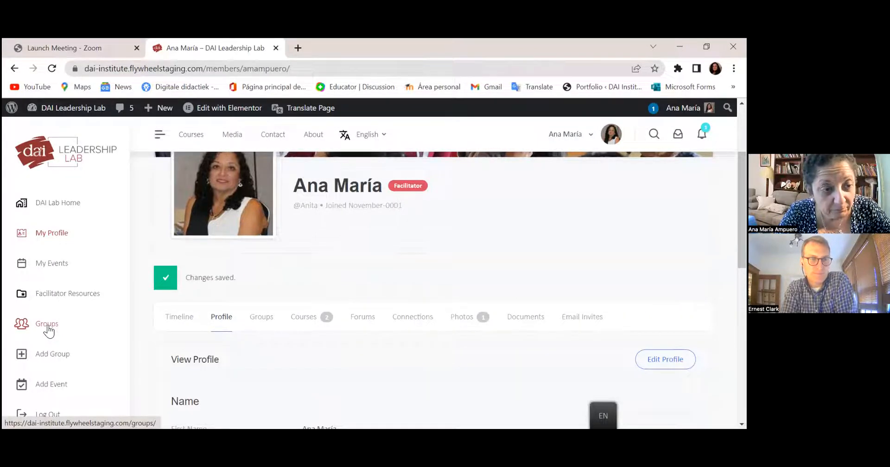
- Visit the Groups list, return to the profile, then start a new group with Add Group
left_click(48, 327)
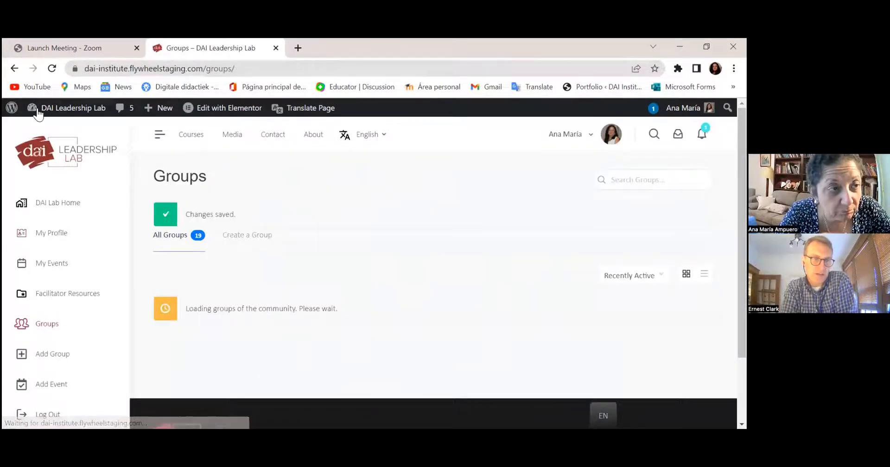
left_click(51, 233)
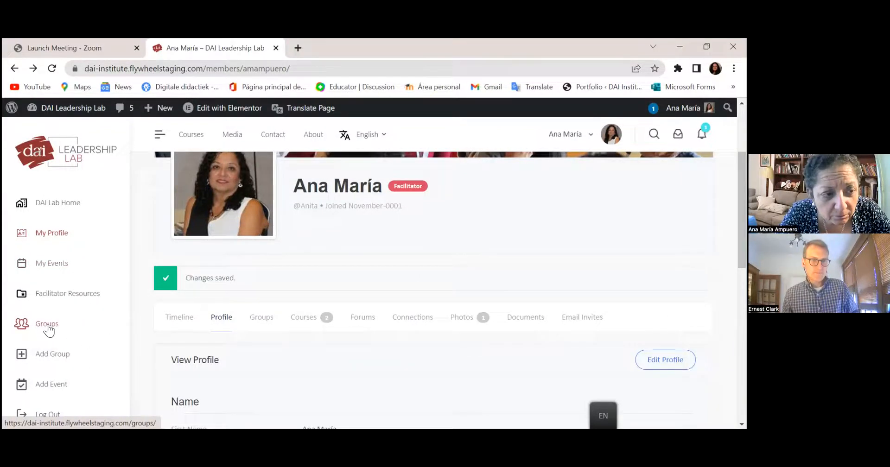
left_click(51, 356)
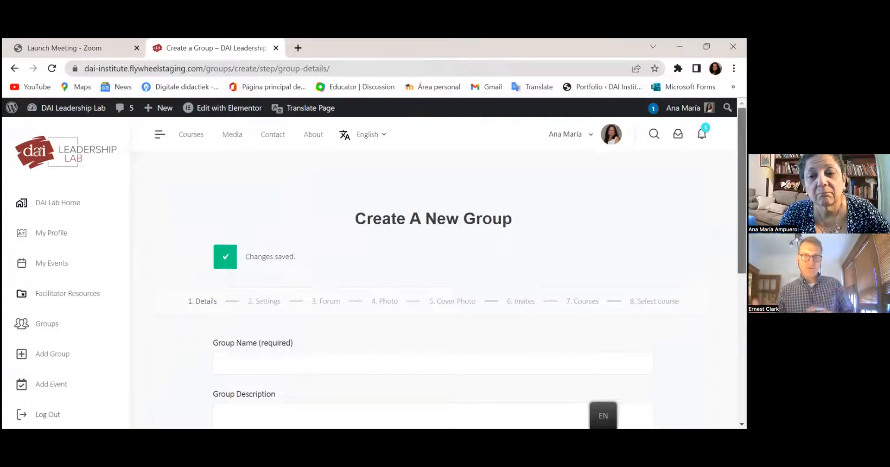
- Enter 'Hijas de Dios Ecuador Junio 2022' as the group name, correcting the typo
scroll(434, 274, "down", 1)
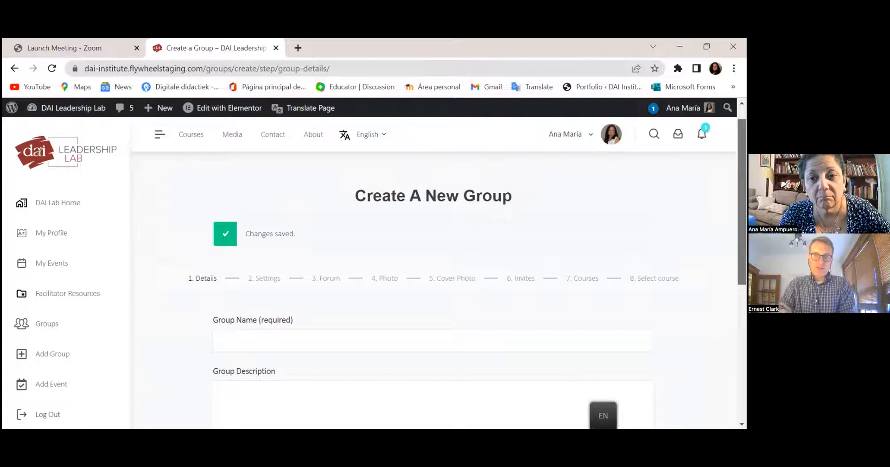
scroll(433, 273, "down", 1)
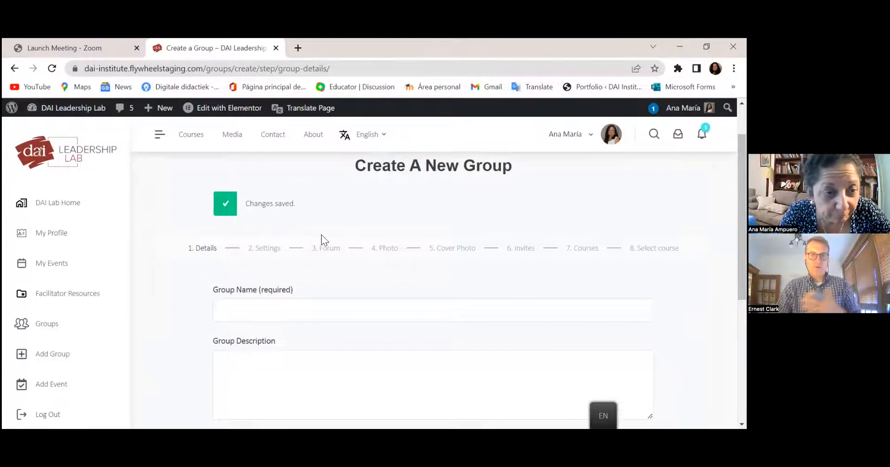
left_click(266, 313)
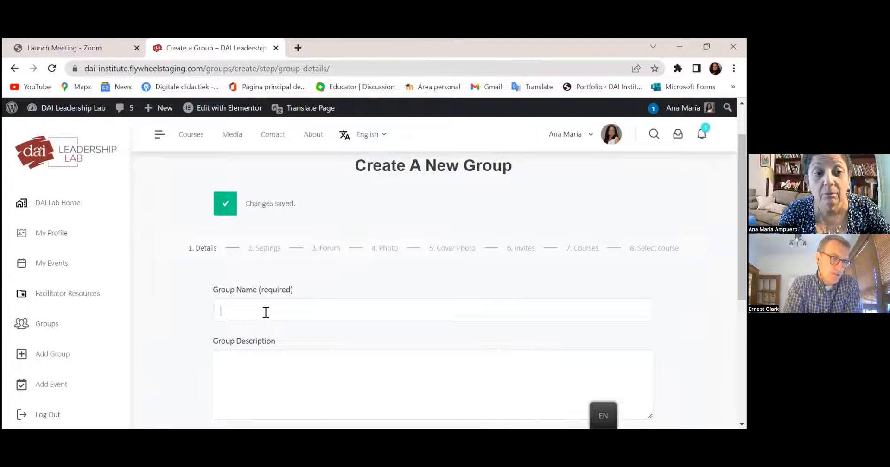
type("Hijas de")
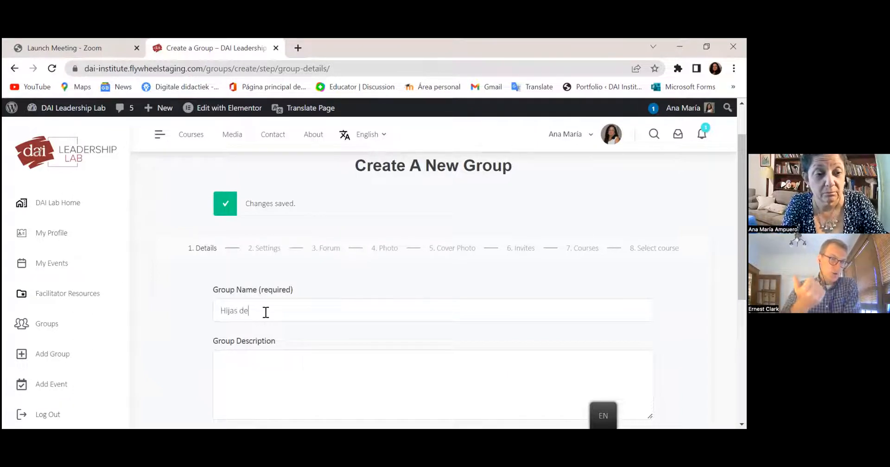
type(" Dios")
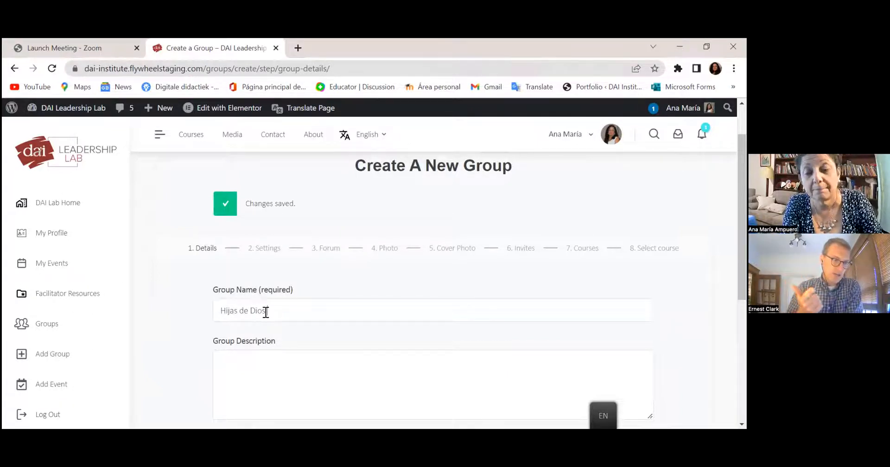
type(" Ecudaor")
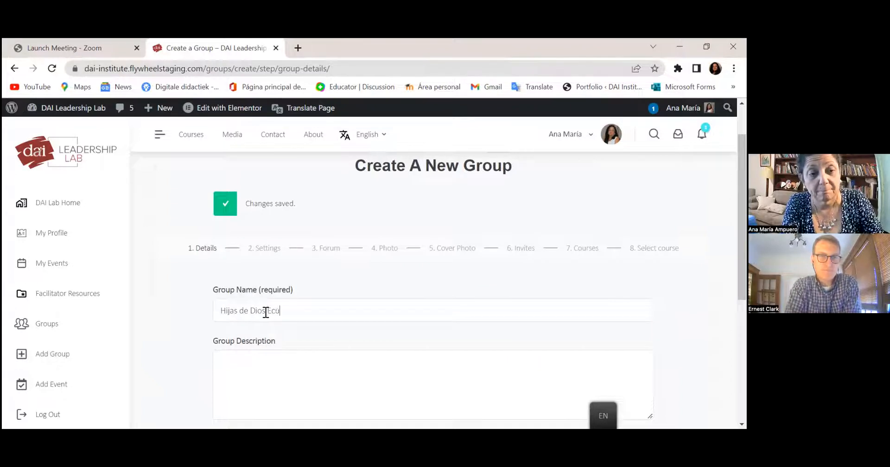
key("BackSpace")
key("BackSpace")
key("BackSpace")
type("ador Junio 2022")
- Describe an in-person course meeting 6 Saturdays, four hours each, then create the group
left_click(282, 395)
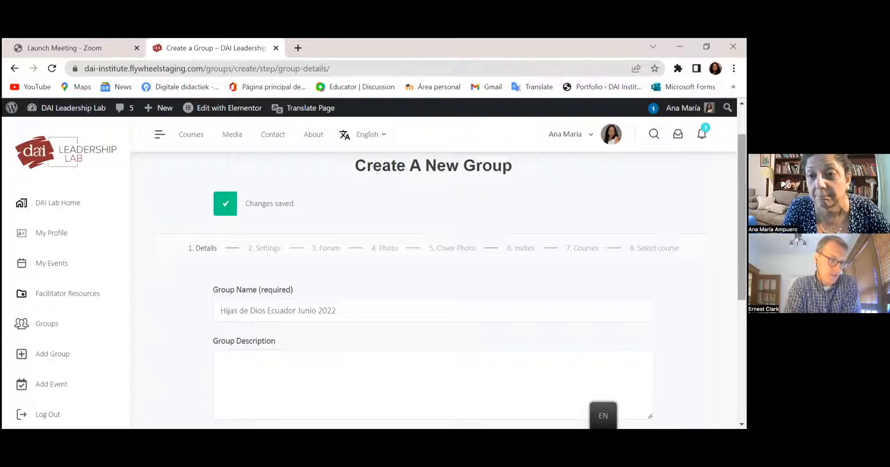
scroll(278, 316, "down", 2)
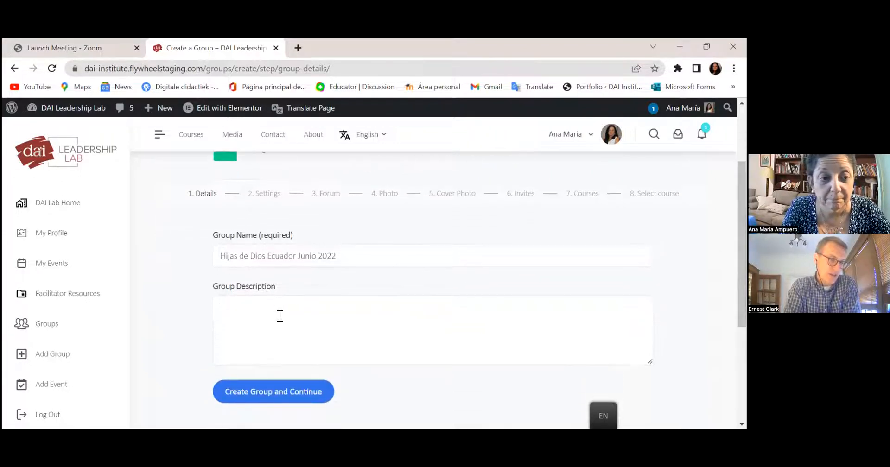
type("Este g")
type("urso ser")
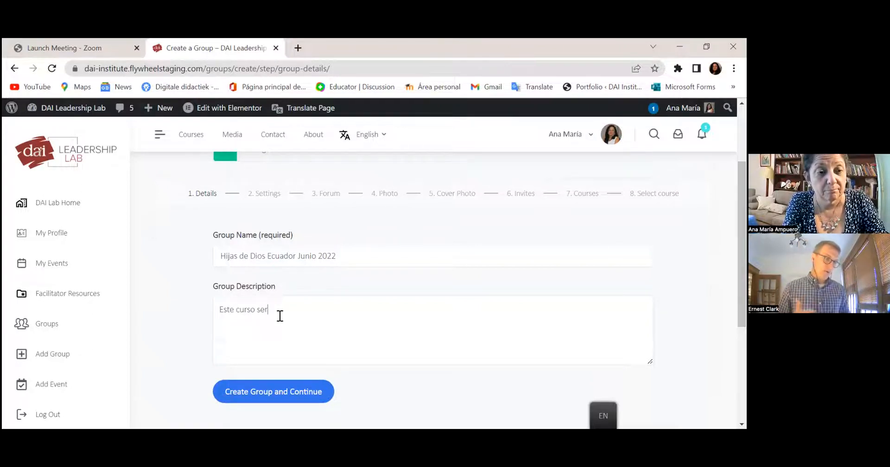
key("BackSpace")
key("BackSpace")
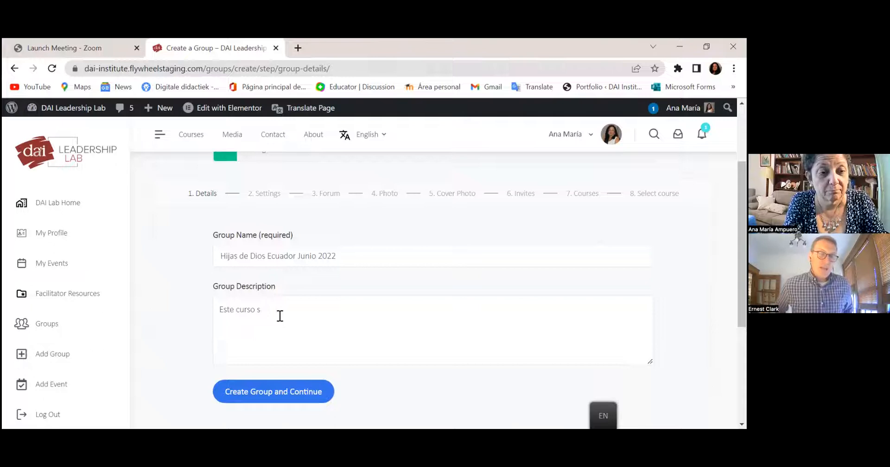
type("era presen")
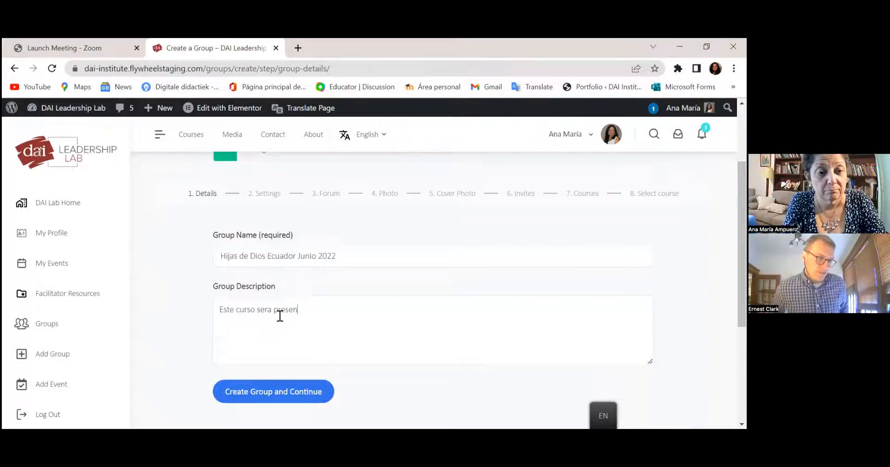
type("cial, o")
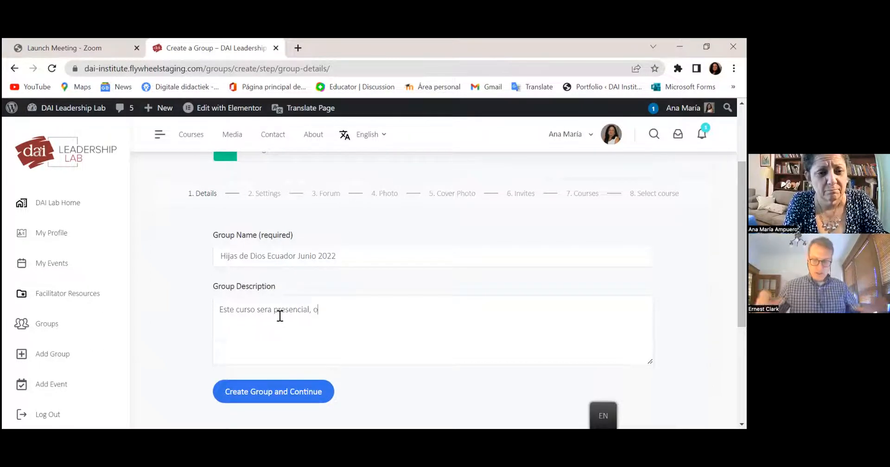
type(". Nos reunio")
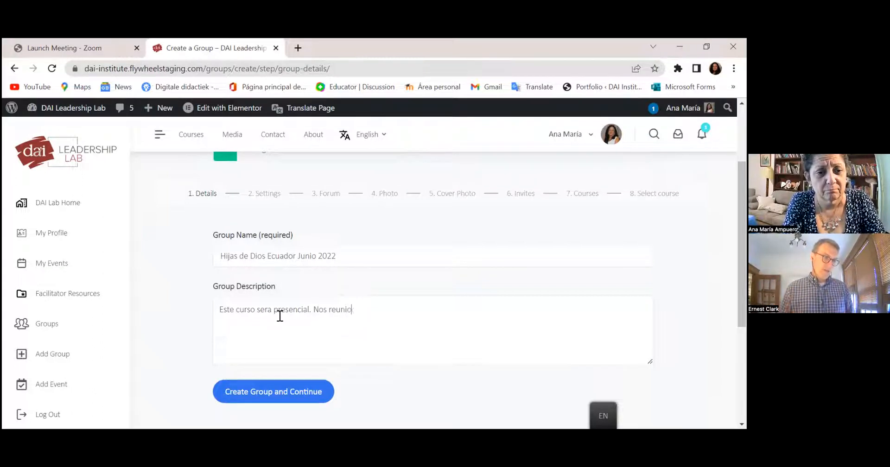
key("BackSpace")
type("remos ")
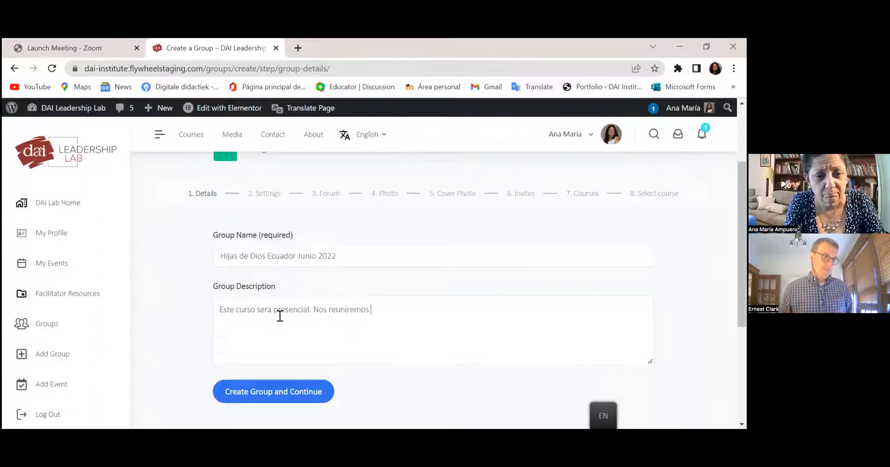
type("dura")
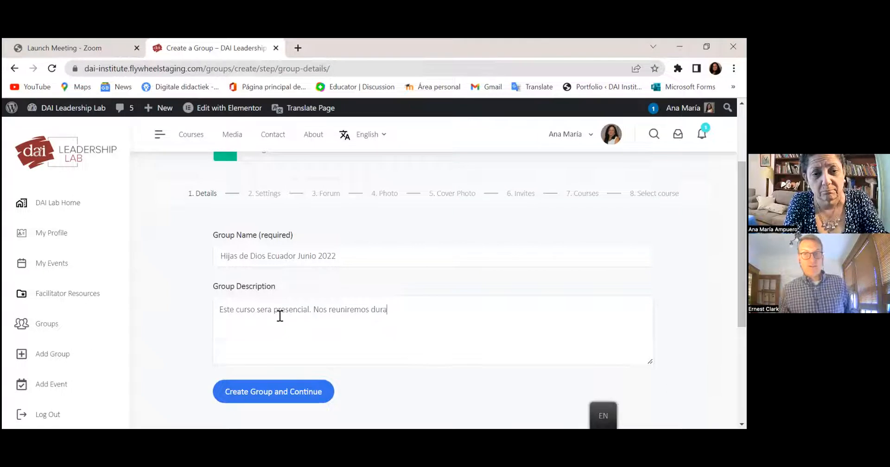
type("nte 6 sa")
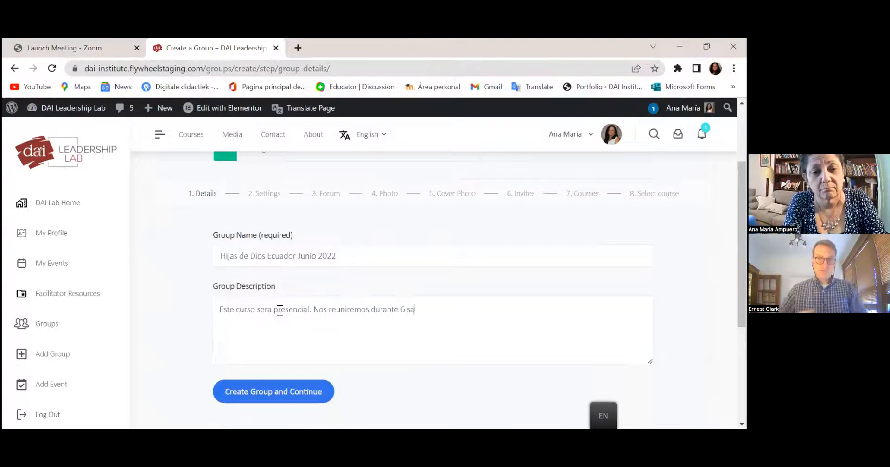
type("bados  cuatro horas cada")
key("BackSpace")
type("a vez.")
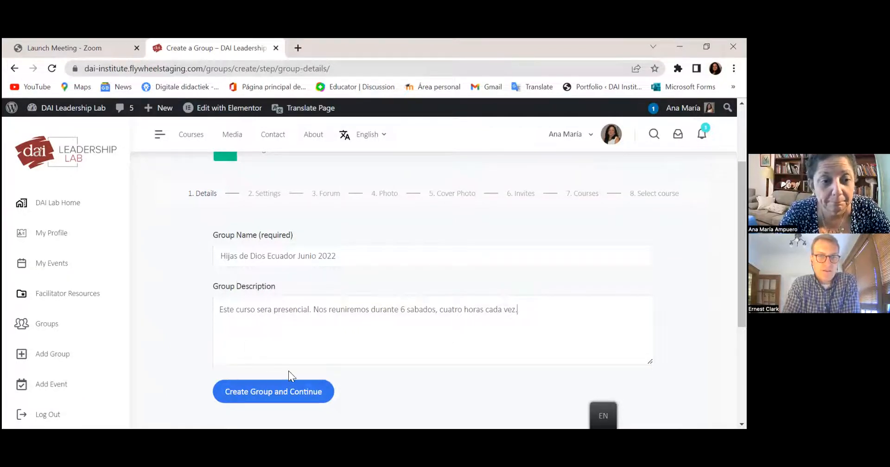
left_click(279, 392)
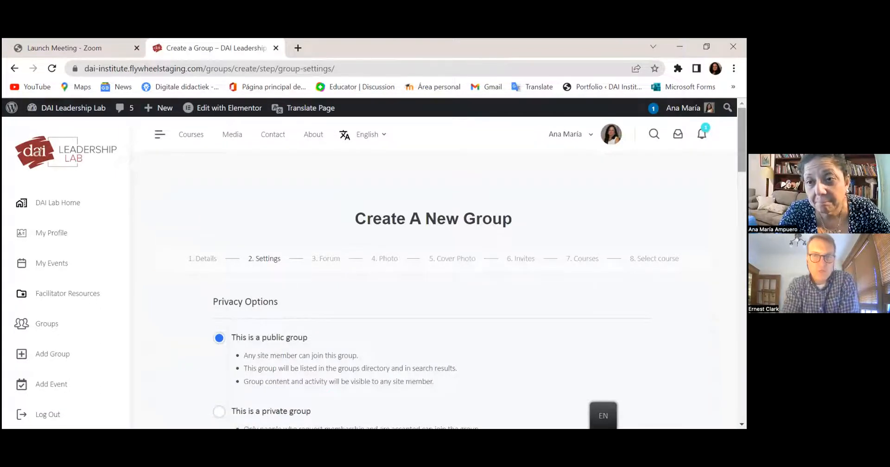
- Make the group private and limit invitations to 'Organizers and Moderators only'
scroll(434, 288, "down", 2)
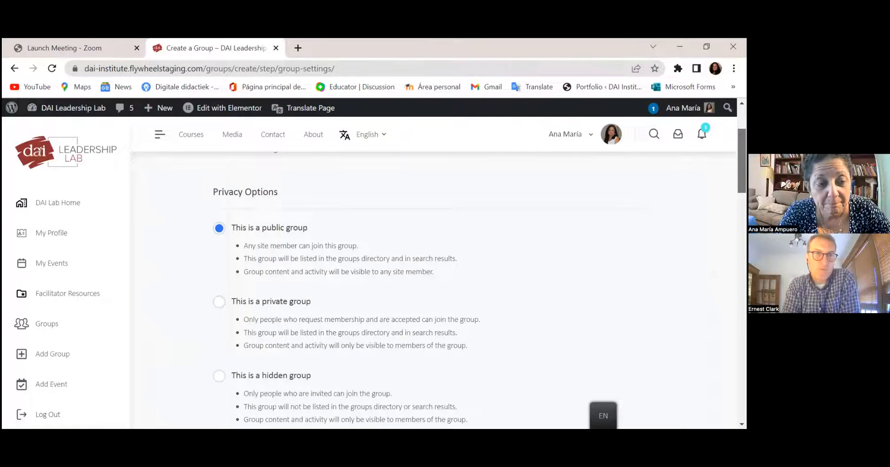
scroll(330, 332, "down", 1)
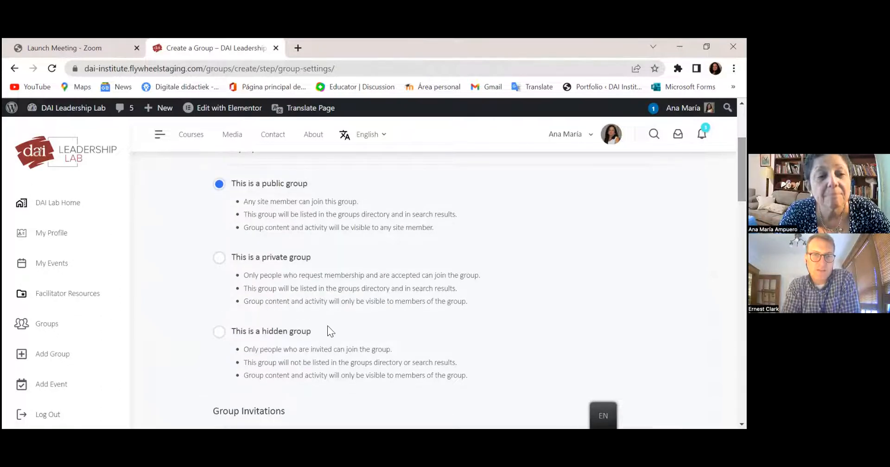
left_click(219, 258)
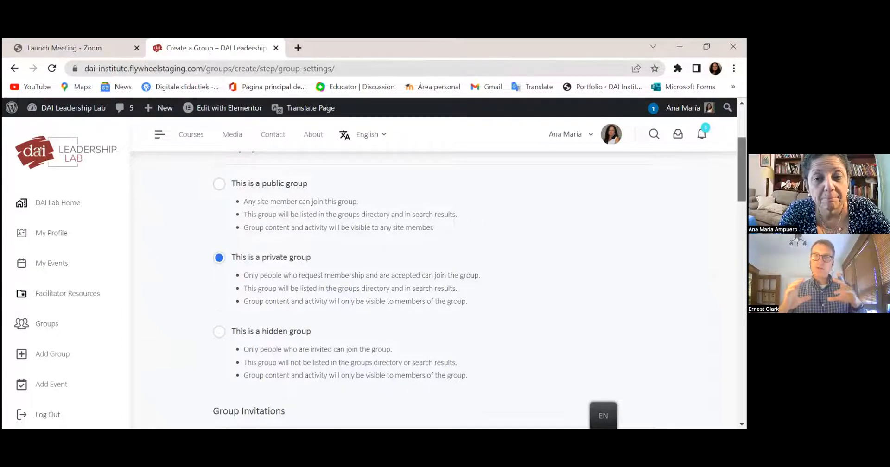
scroll(434, 278, "down", 2)
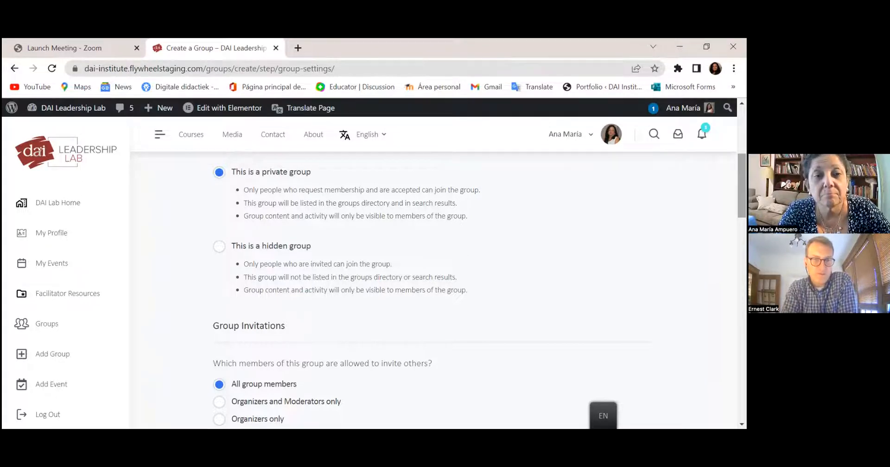
scroll(431, 288, "up", 3)
scroll(431, 287, "down", 1)
scroll(431, 287, "down", 5)
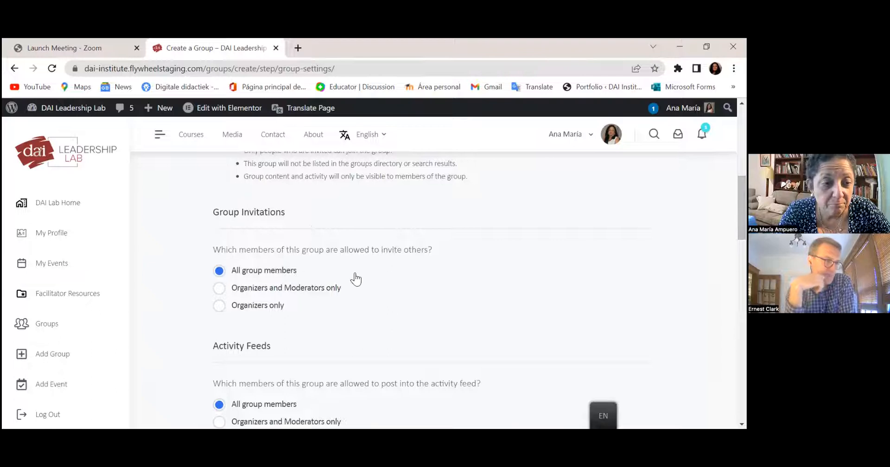
left_click(220, 289)
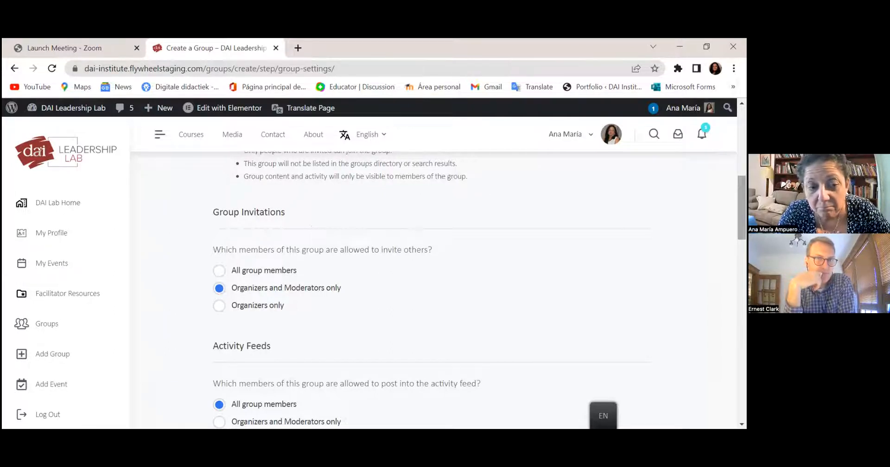
scroll(431, 288, "down", 3)
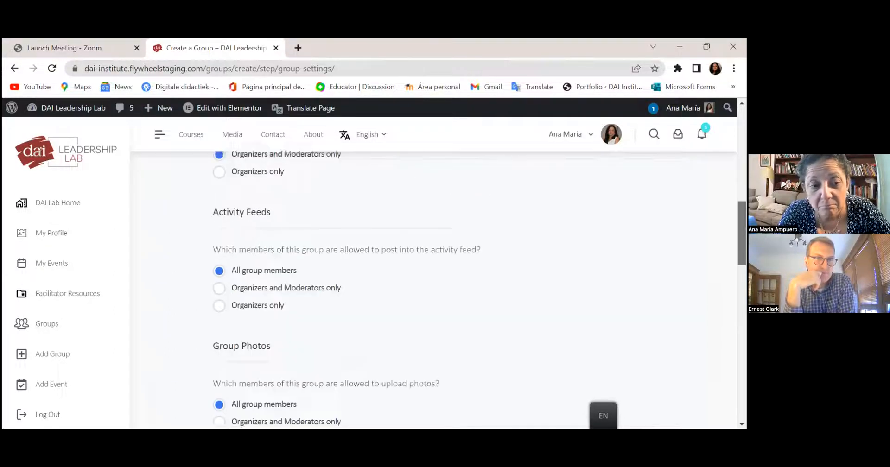
- Limit activity feeds and albums to organizers and moderators; allow all members group messages
left_click(220, 287)
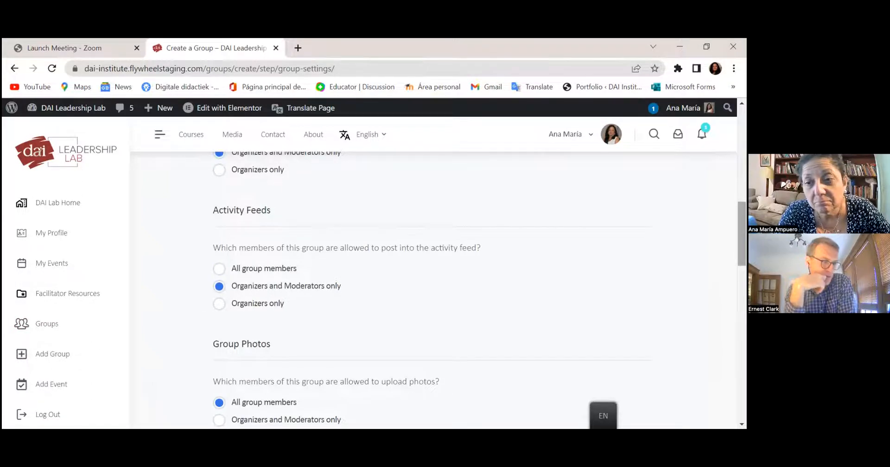
scroll(431, 288, "down", 2)
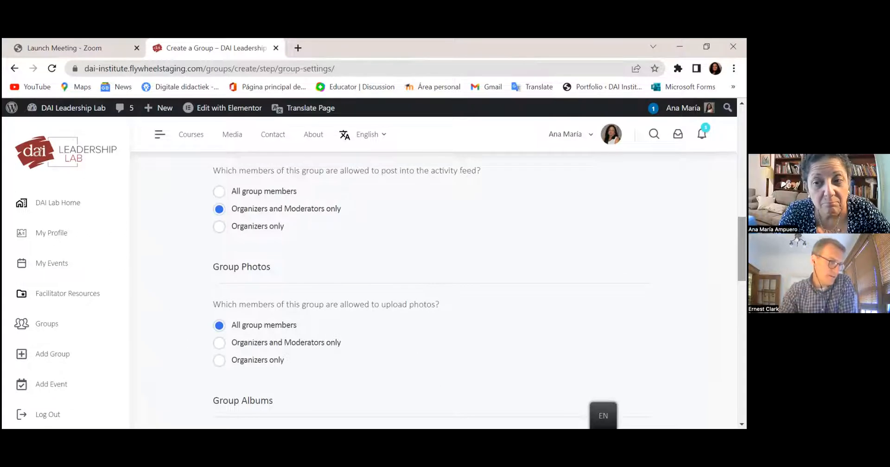
scroll(431, 287, "down", 2)
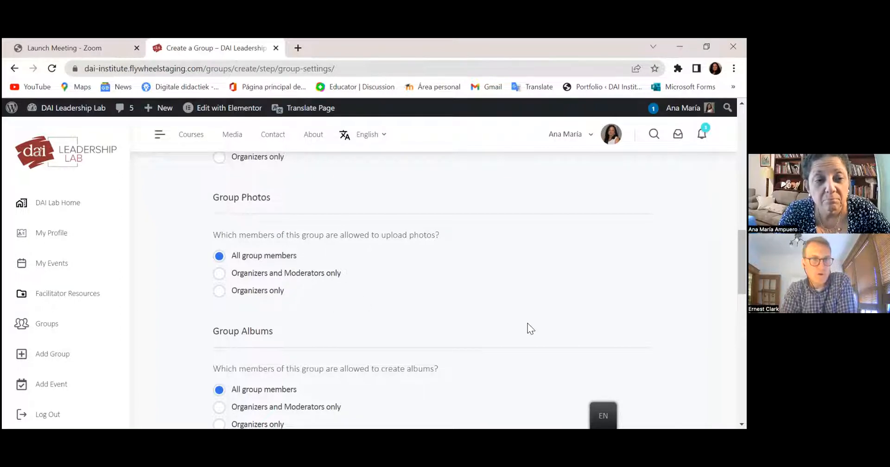
scroll(434, 291, "down", 3)
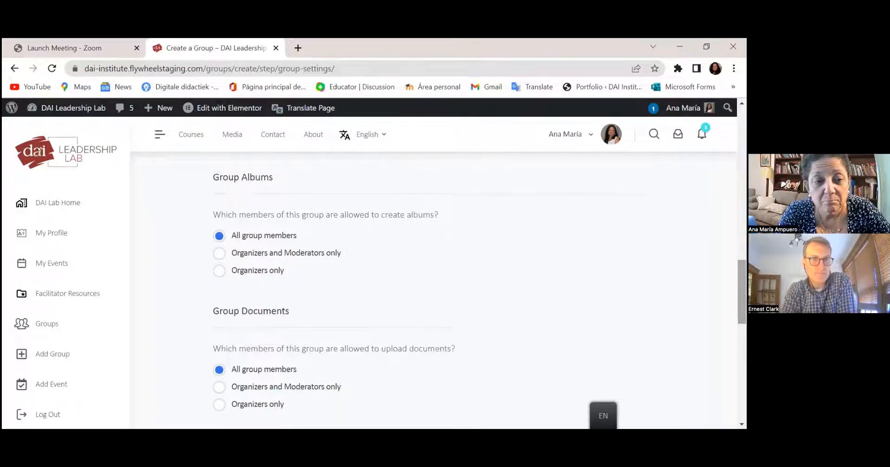
left_click(234, 246)
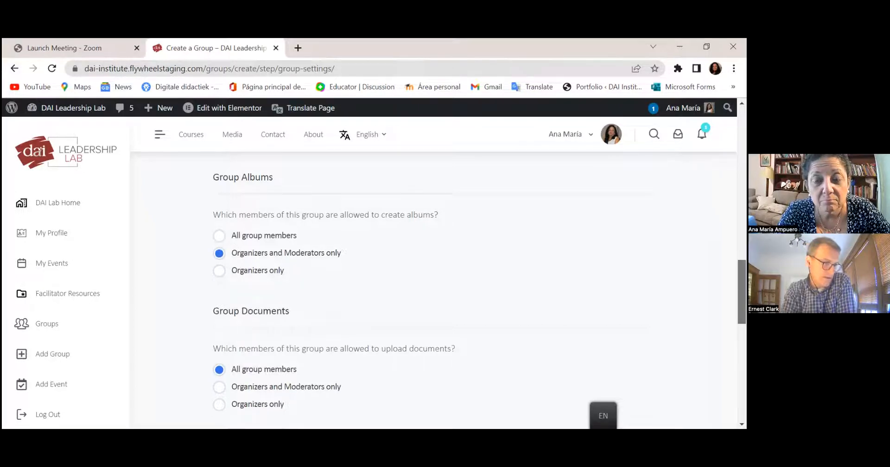
scroll(433, 291, "down", 3)
scroll(434, 291, "up", 1)
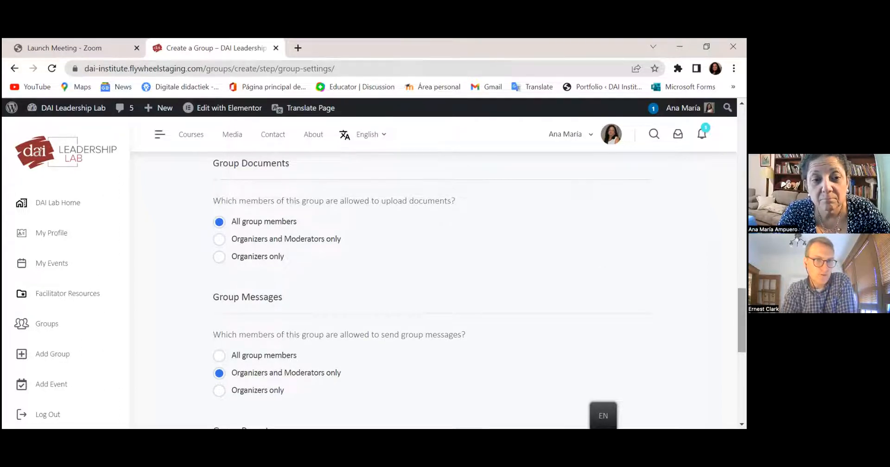
left_click_drag(742, 320, 742, 334)
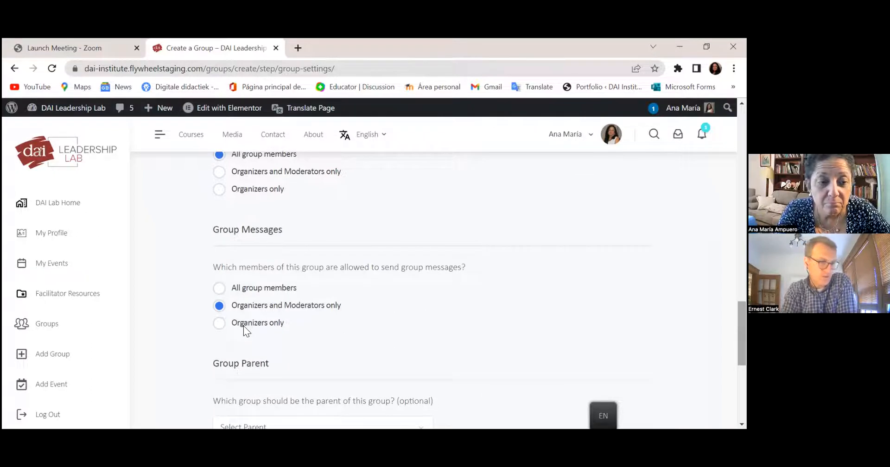
left_click(218, 289)
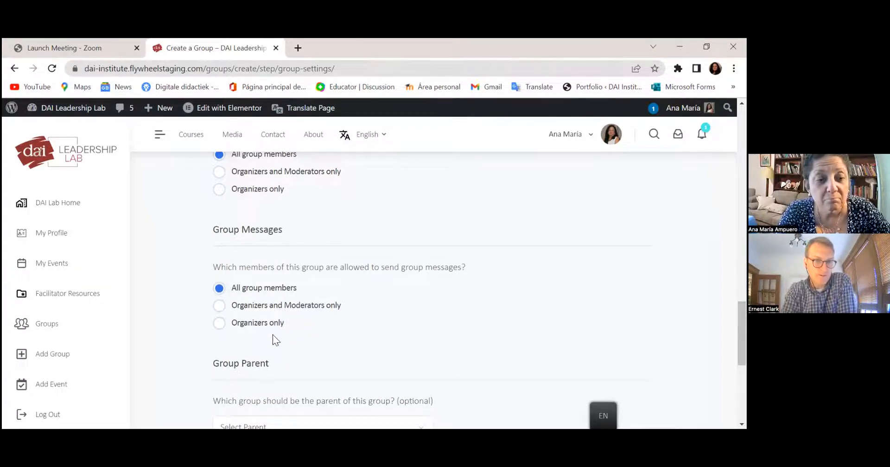
scroll(433, 287, "down", 3)
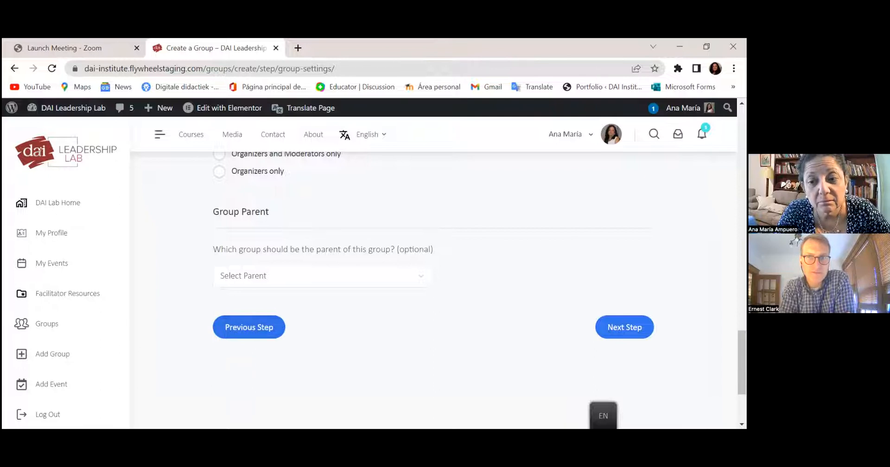
scroll(434, 288, "up", 10)
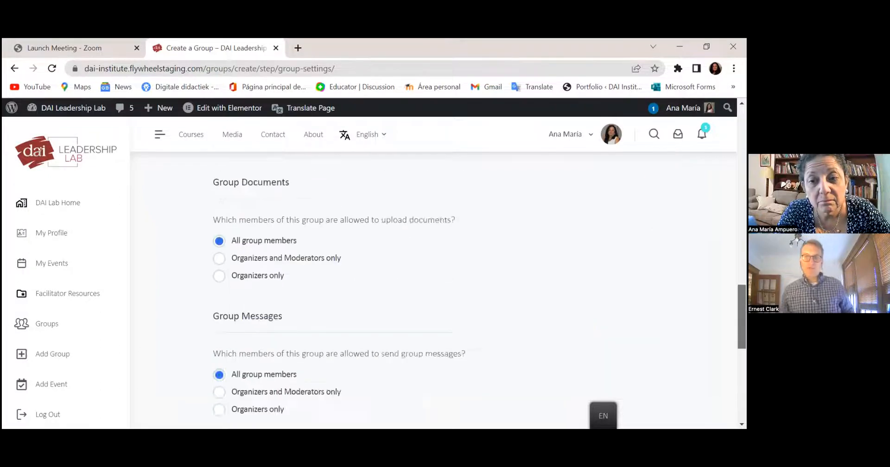
scroll(433, 287, "up", 10)
scroll(434, 287, "down", 20)
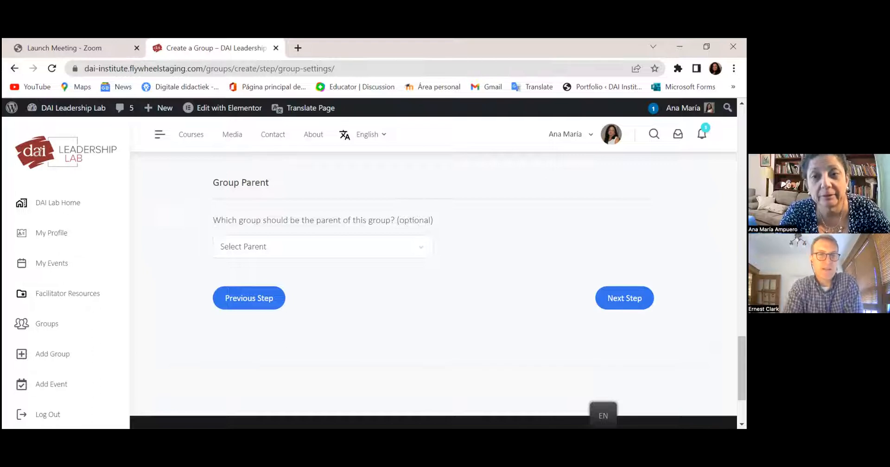
- Save the settings and pass the Forum step with the discussion forum left unticked
left_click(625, 302)
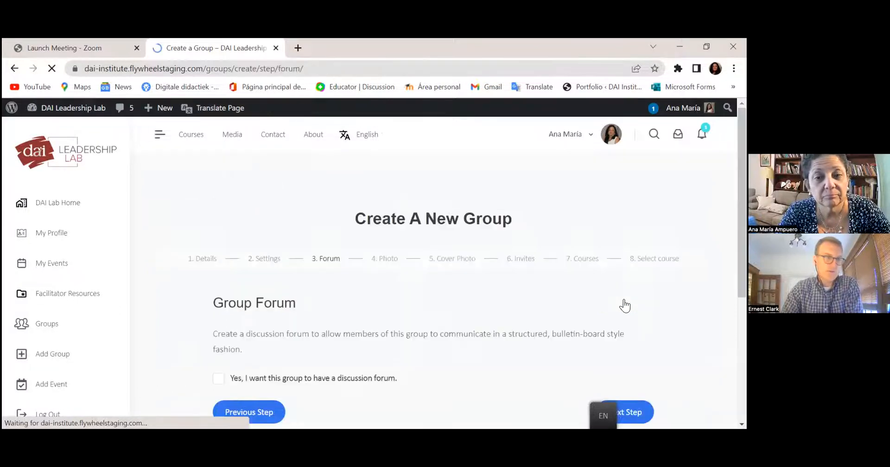
left_click_drag(742, 204, 742, 256)
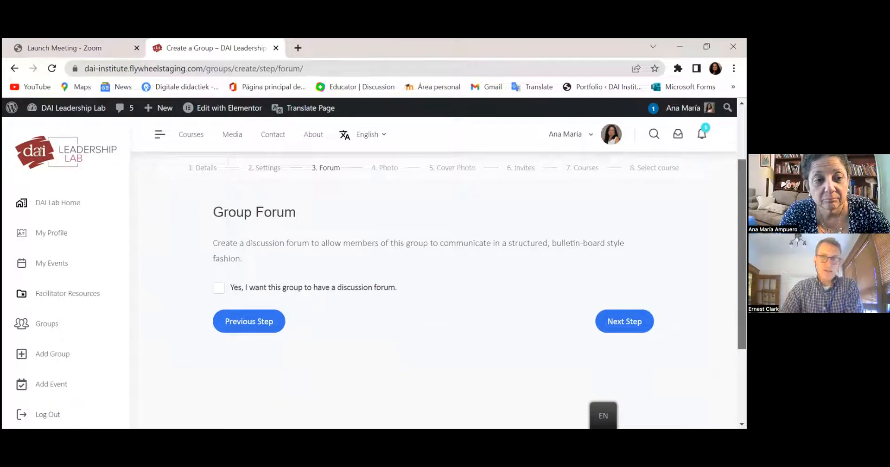
scroll(438, 291, "down", 1)
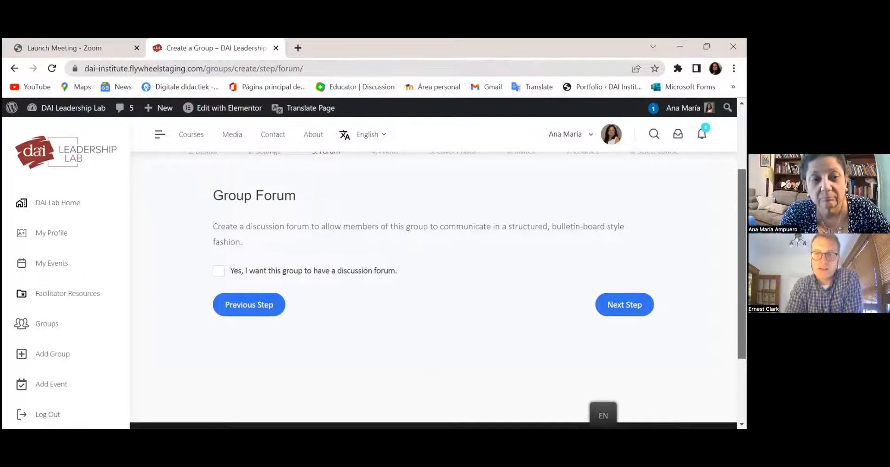
scroll(608, 302, "down", 1)
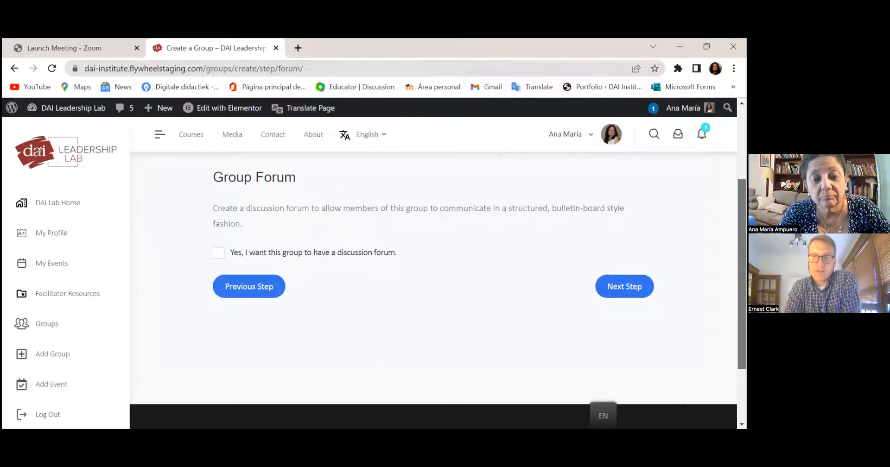
left_click(624, 293)
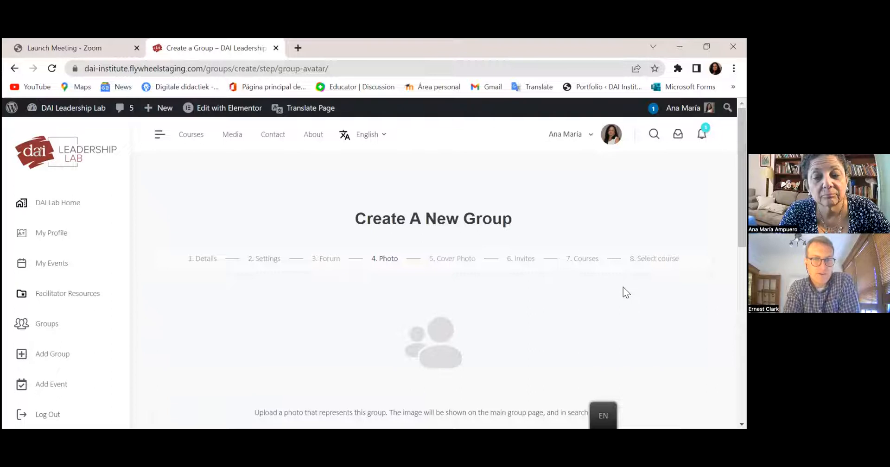
- Scroll the Photo step down to the 'Select your file' upload area
scroll(438, 268, "down", 1)
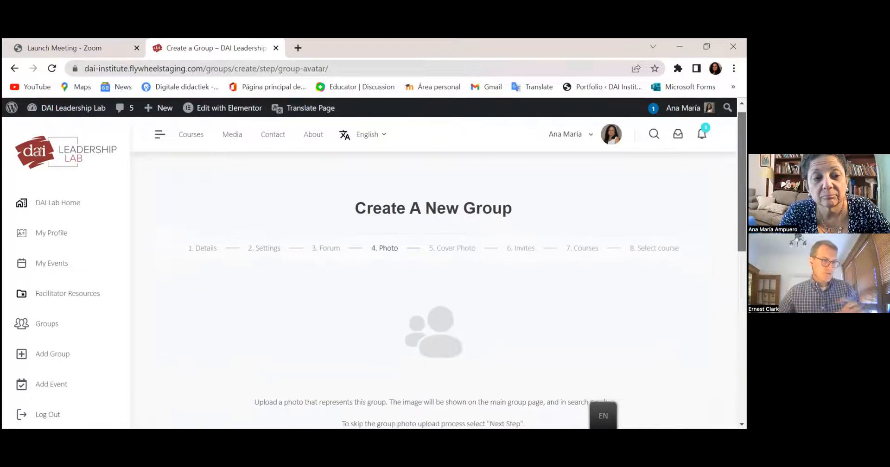
scroll(438, 268, "down", 1)
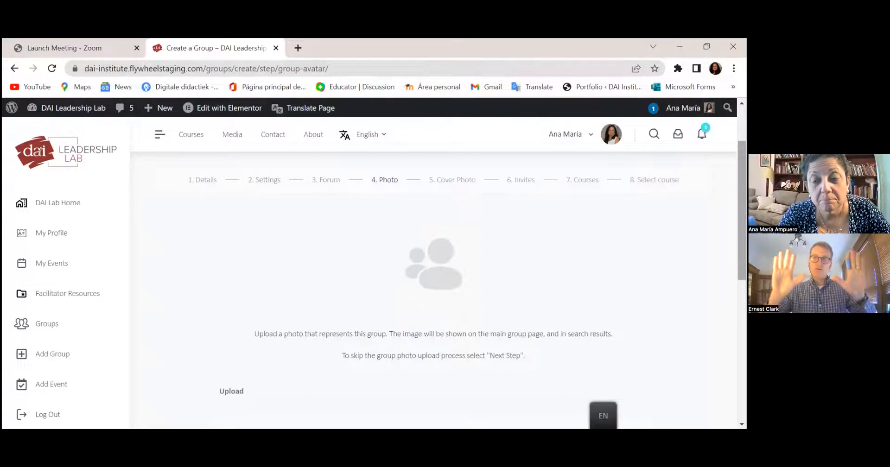
scroll(433, 278, "up", 1)
scroll(433, 278, "down", 1)
scroll(433, 278, "up", 1)
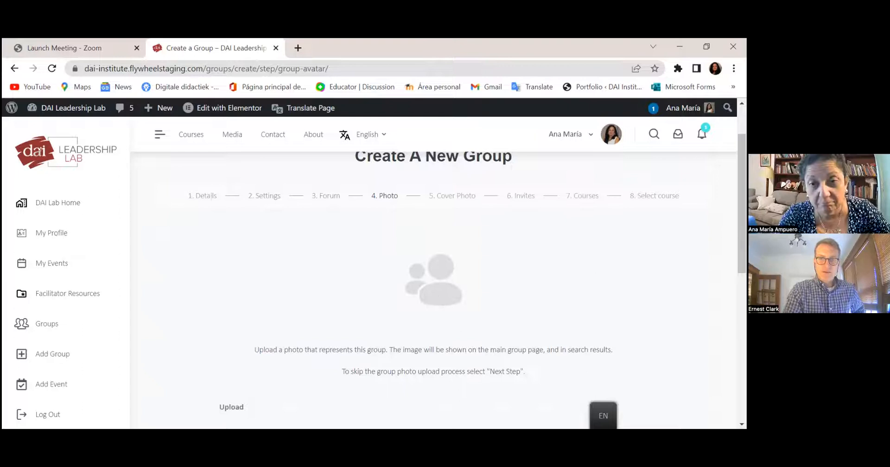
scroll(434, 278, "down", 2)
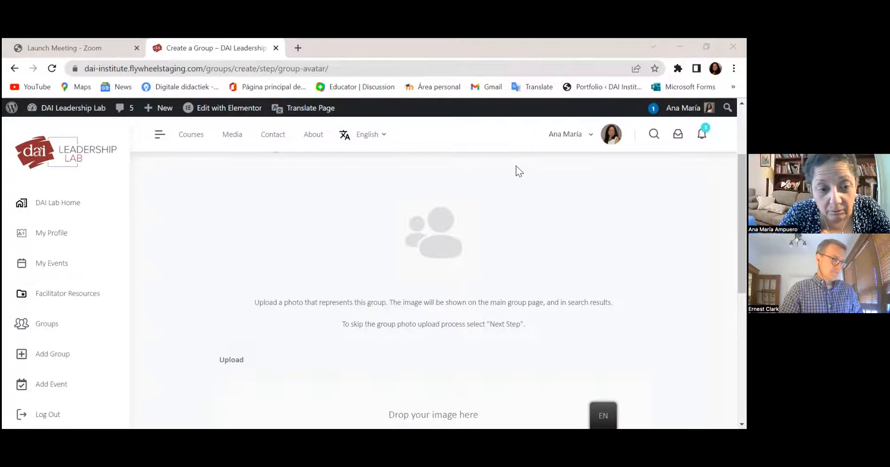
left_click(230, 360)
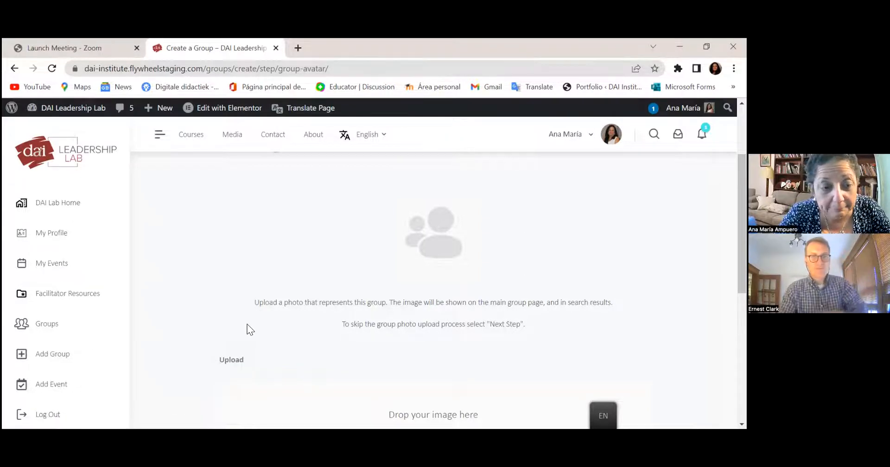
left_click(235, 360)
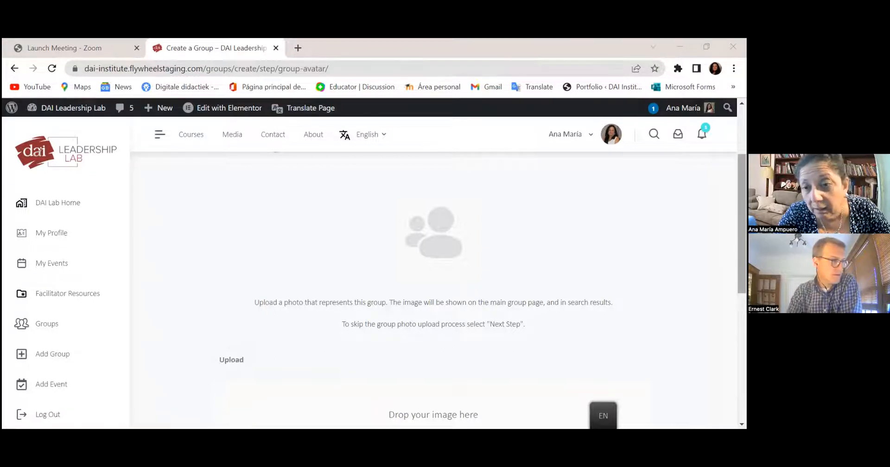
scroll(433, 278, "down", 3)
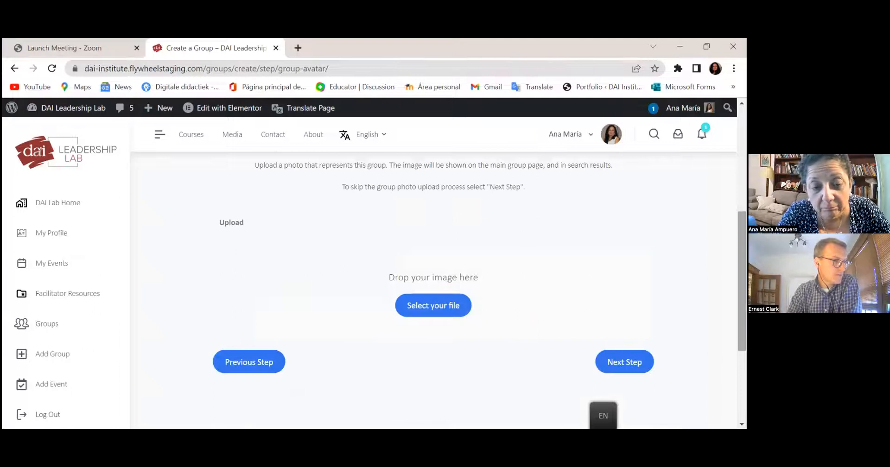
- Upload Daughters.jpg from the Downloads folder as the group photo
left_click(442, 306)
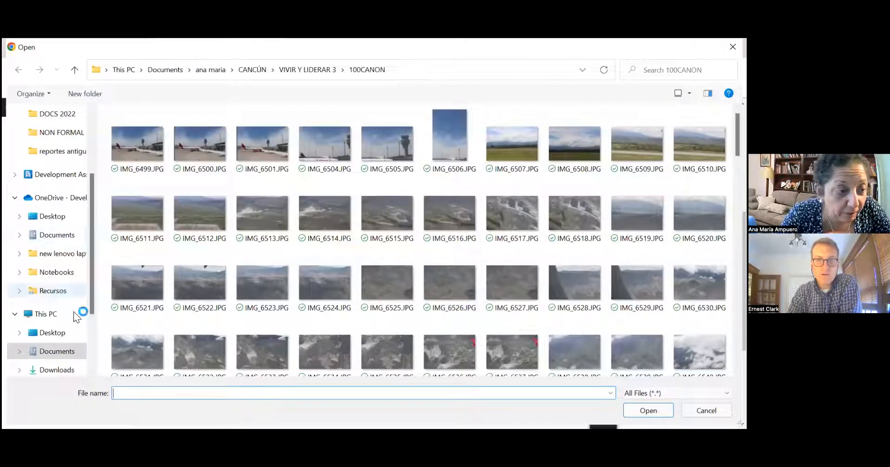
left_click(56, 370)
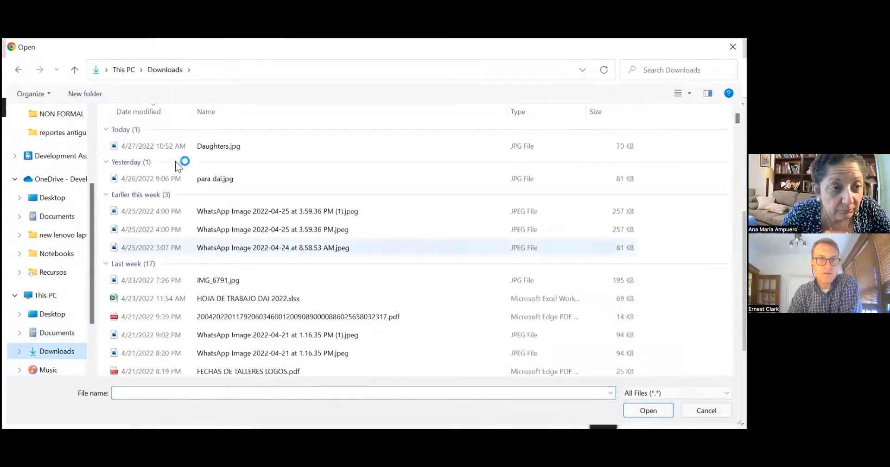
left_click(202, 149)
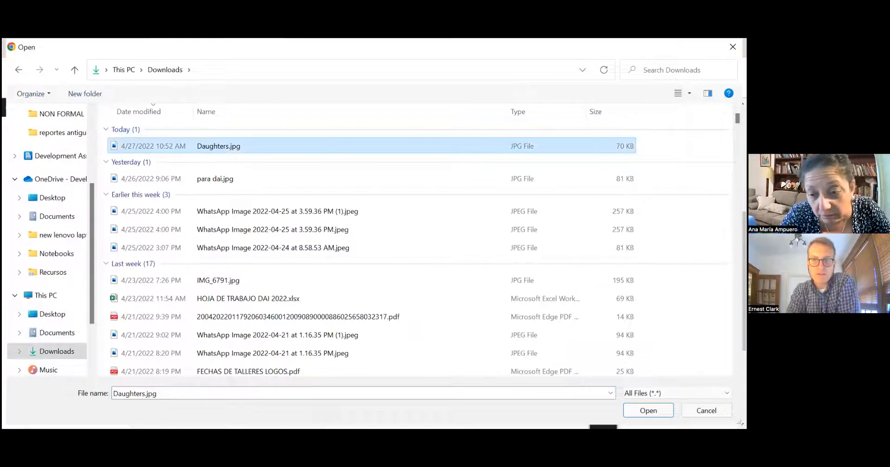
key("Return")
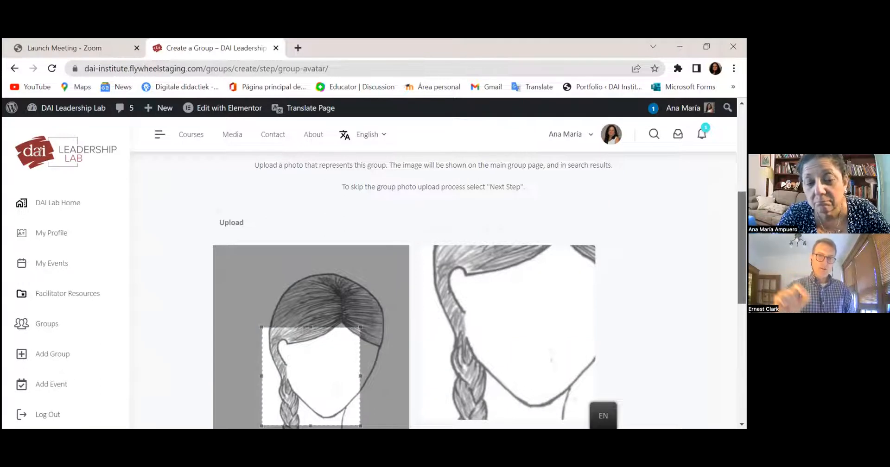
- Fit the crop box around the face and shoulders and save it as the profile photo
scroll(347, 288, "down", 1)
left_click_drag(329, 292, 339, 257)
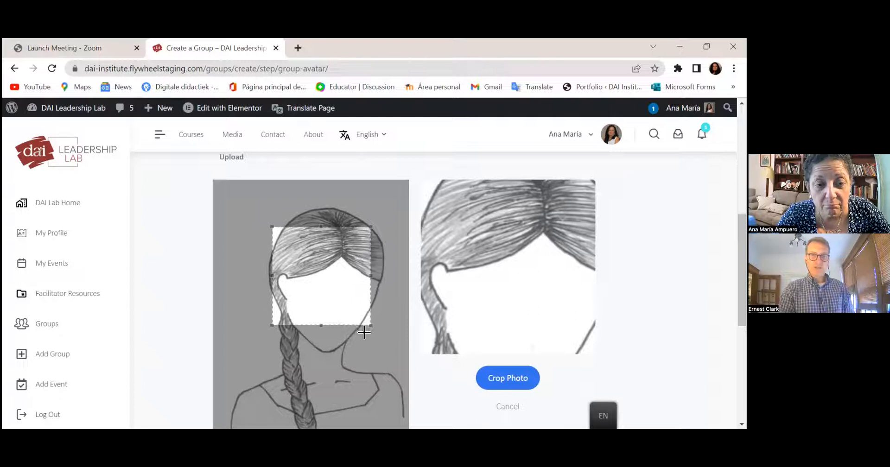
left_click_drag(371, 326, 409, 364)
left_click_drag(332, 318, 297, 311)
left_click_drag(374, 358, 409, 393)
left_click_drag(315, 314, 313, 282)
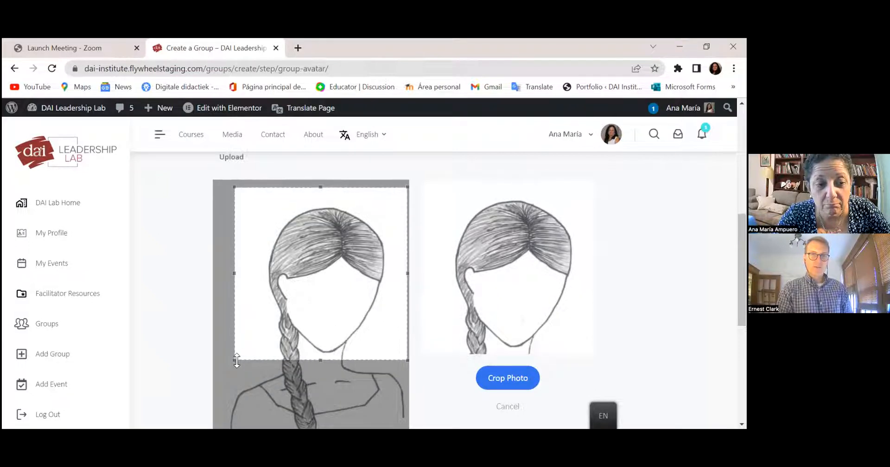
left_click_drag(237, 361, 214, 383)
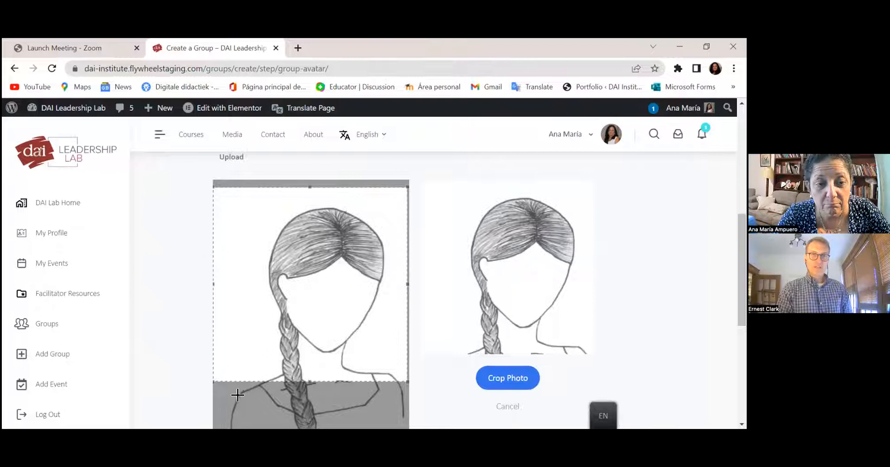
left_click_drag(299, 334, 301, 343)
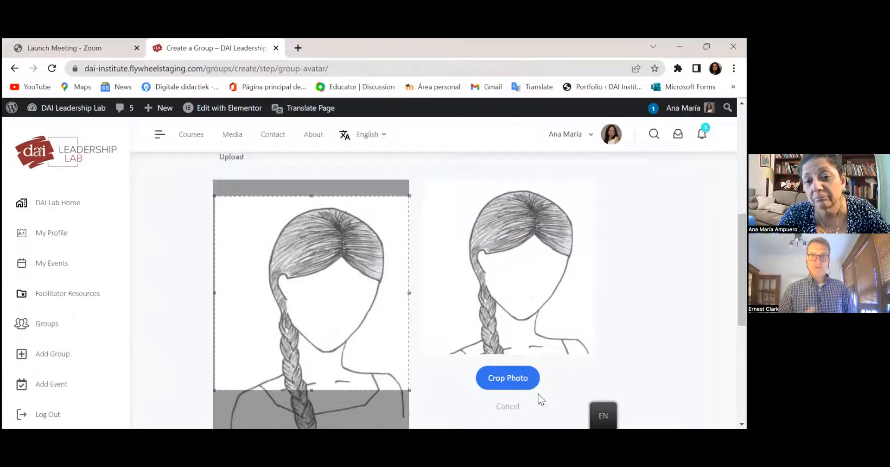
left_click(496, 386)
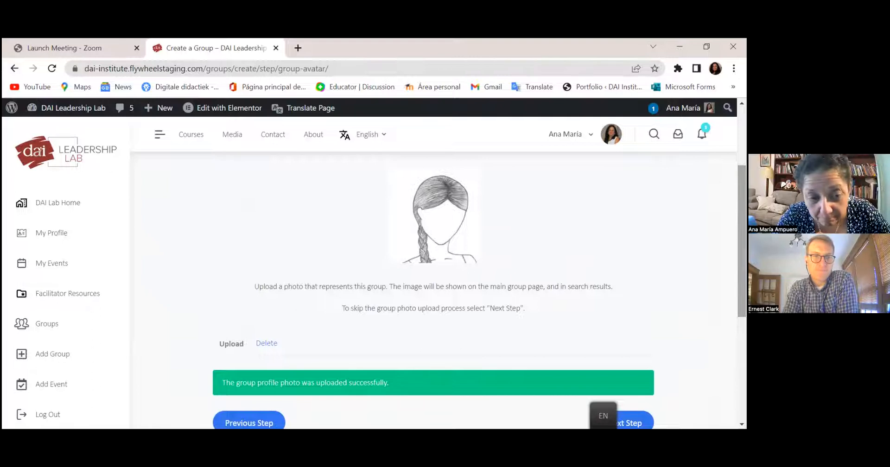
scroll(631, 331, "down", 2)
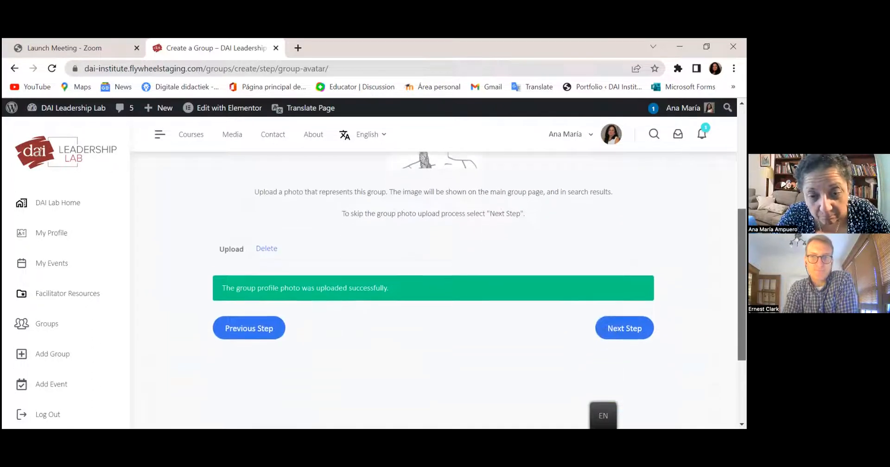
- Advance past the Photo step to the '5. Cover Photo' page
left_click(632, 332)
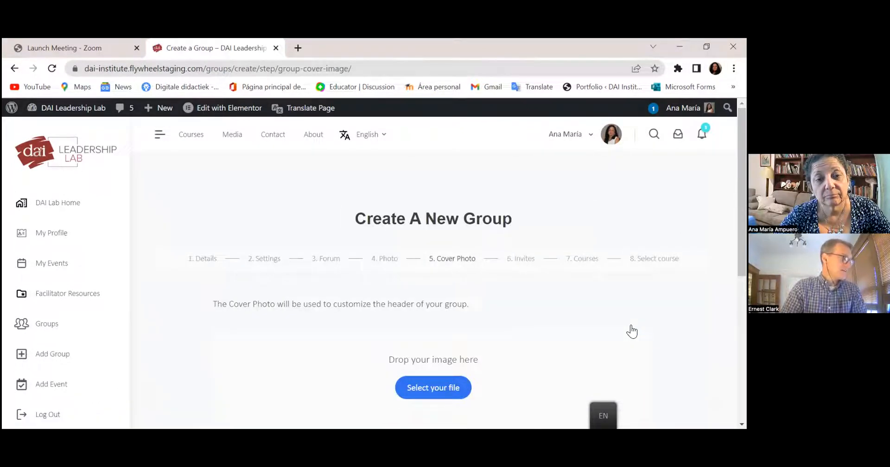
left_click(456, 263)
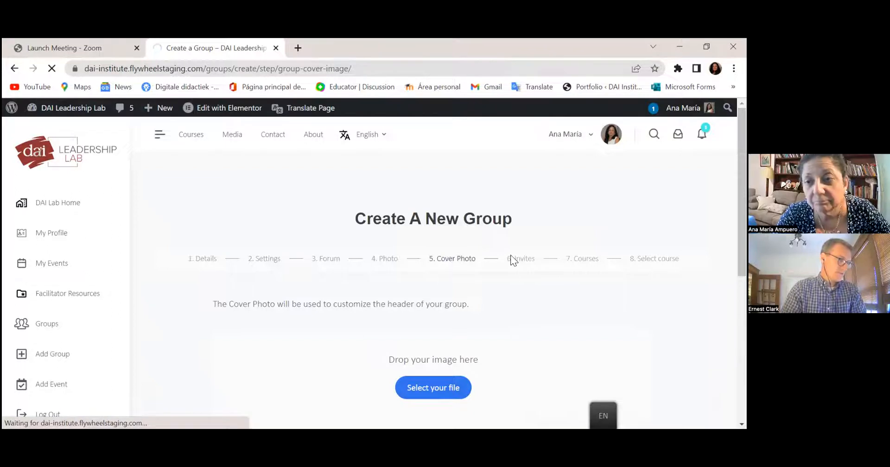
scroll(434, 290, "down", 1)
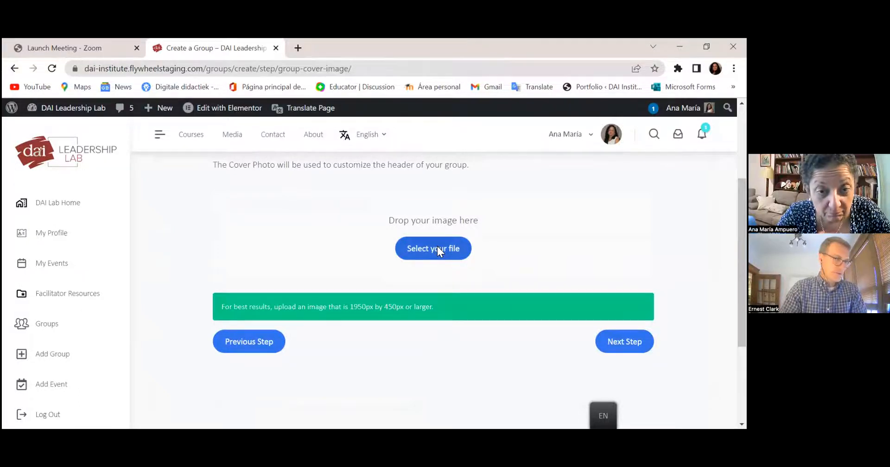
- Upload IMG_4938 (2).JPG from the CANCÚN folder in Documents as the cover photo
left_click(438, 249)
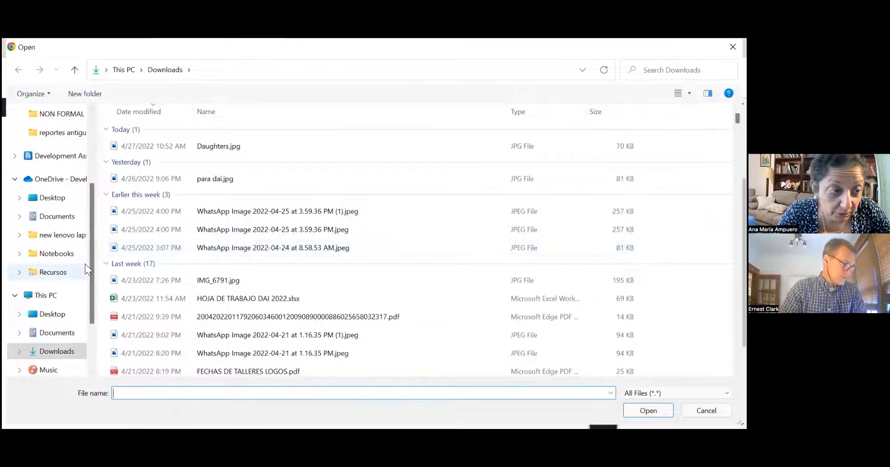
left_click(66, 335)
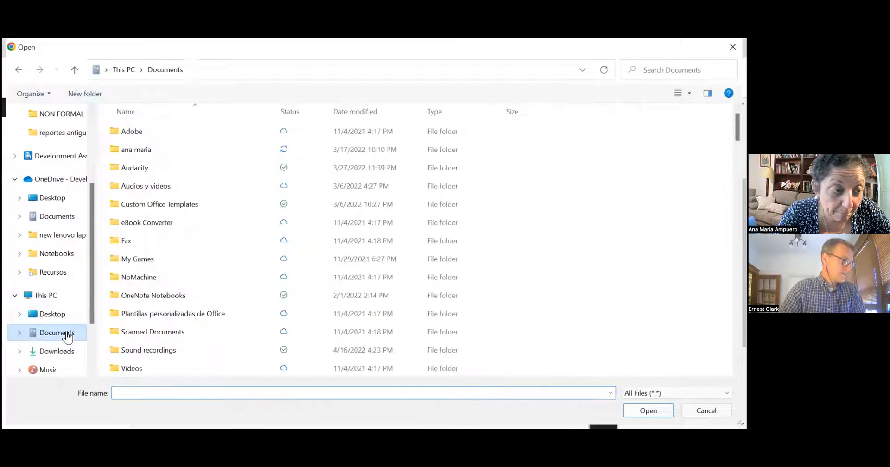
double_click(140, 153)
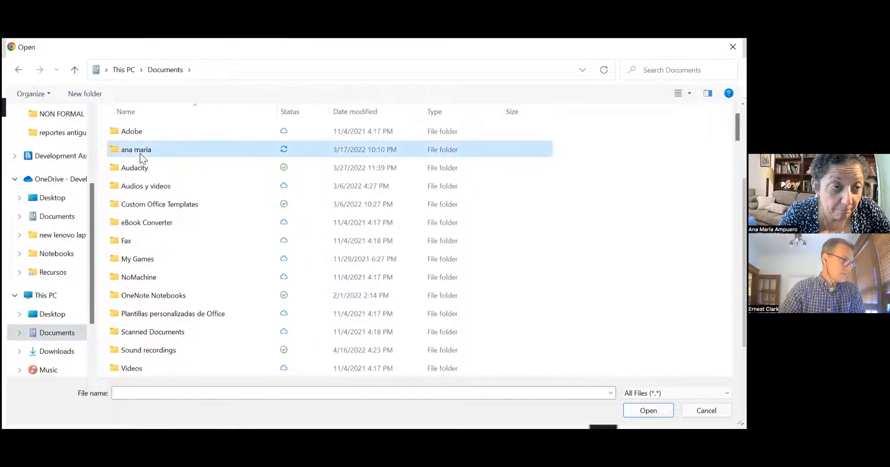
double_click(146, 127)
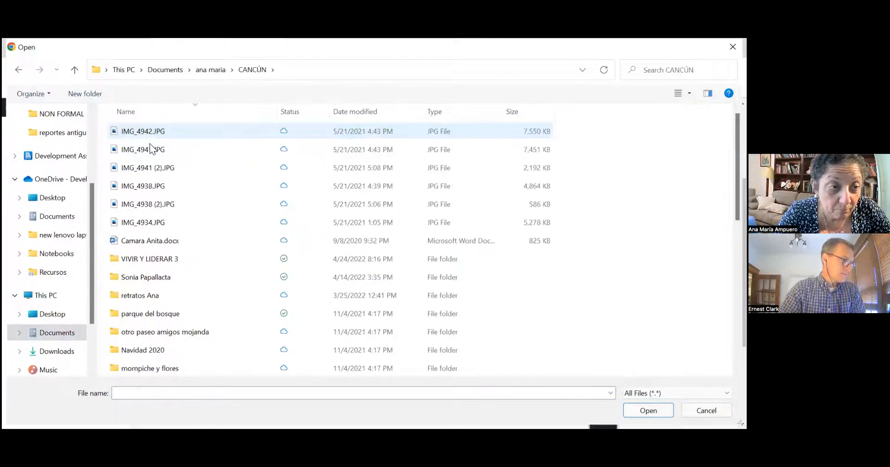
left_click(173, 207)
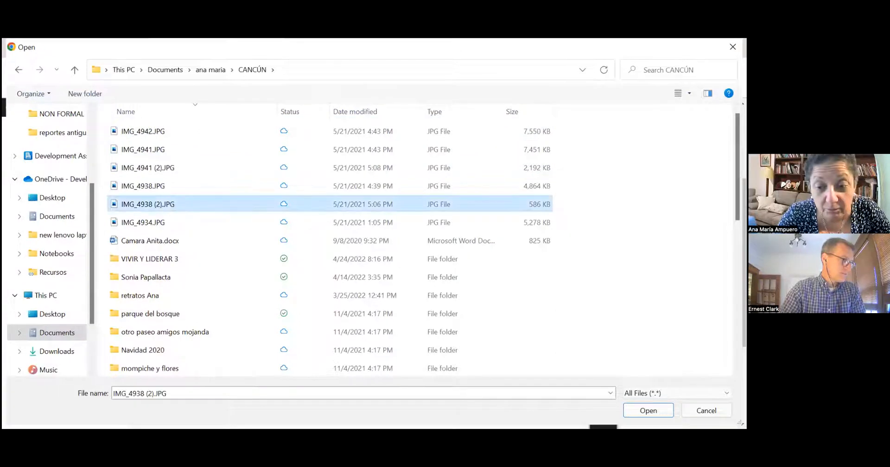
left_click(635, 413)
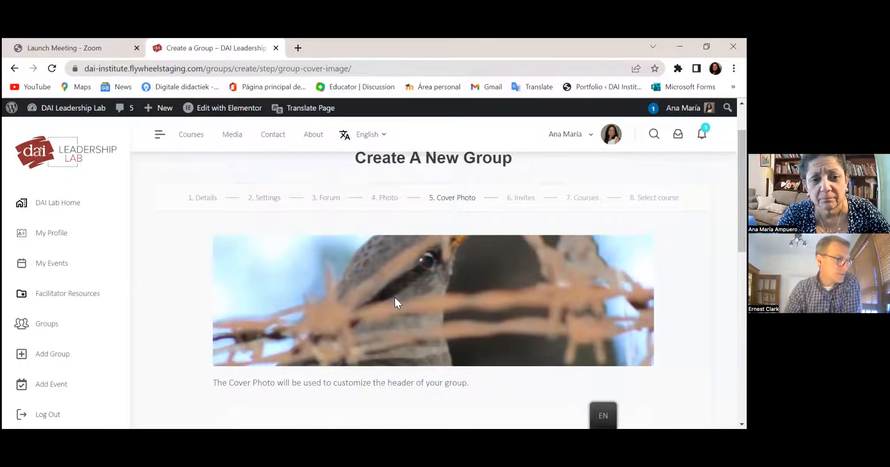
- Once the bird-and-barbed-wire cover finishes uploading, continue to the Invites step
scroll(434, 287, "down", 2)
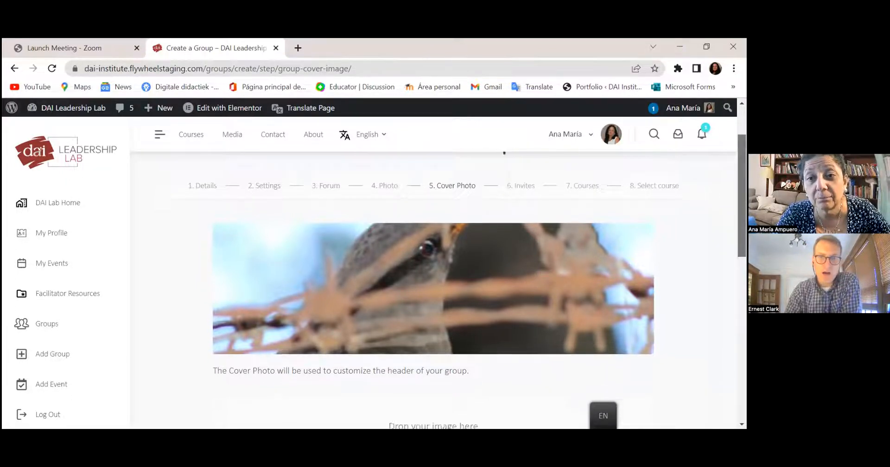
scroll(433, 290, "down", 2)
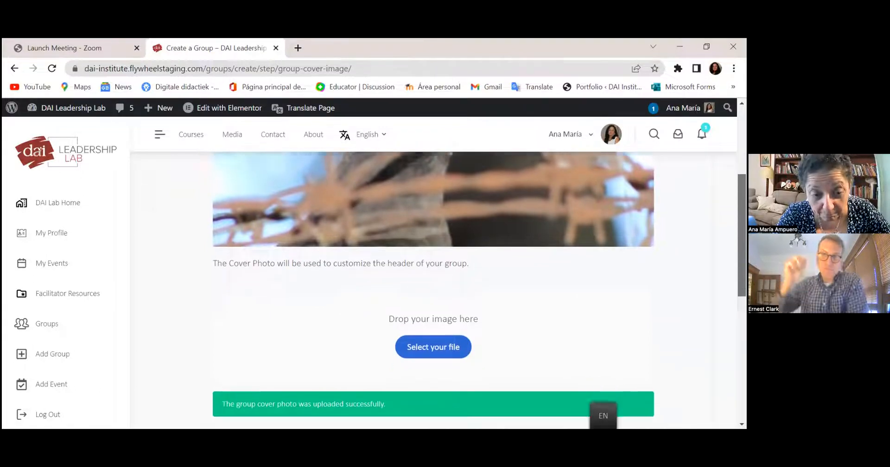
scroll(434, 291, "down", 3)
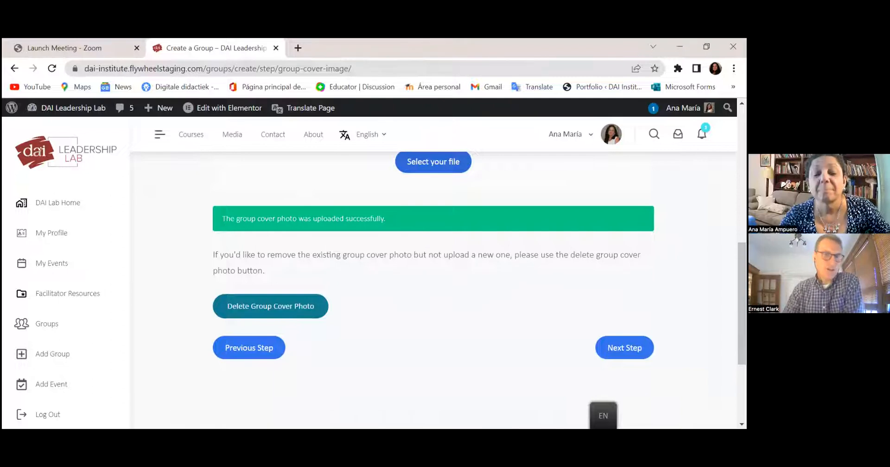
left_click(623, 355)
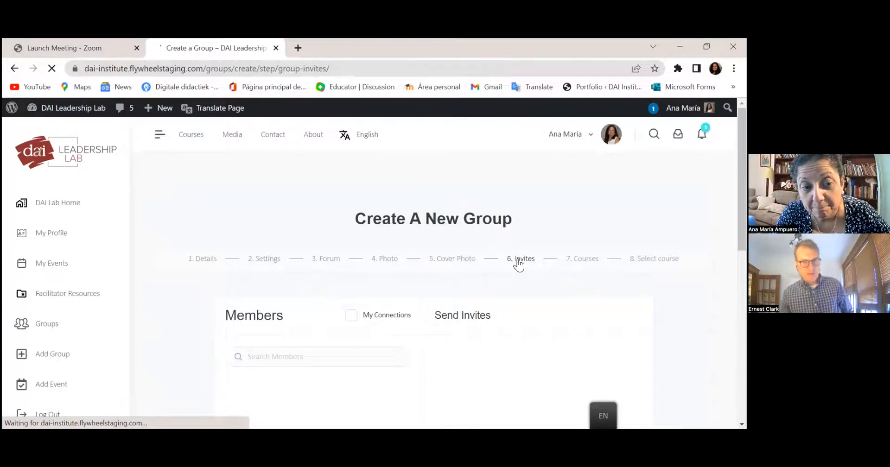
- Pass the Invites step without inviting any members and move on to Group Course Settings
left_click(536, 258)
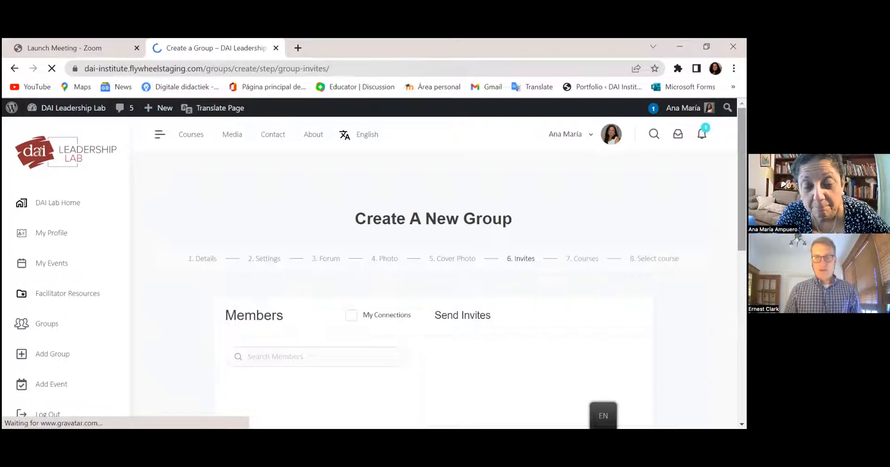
left_click_drag(742, 186, 742, 249)
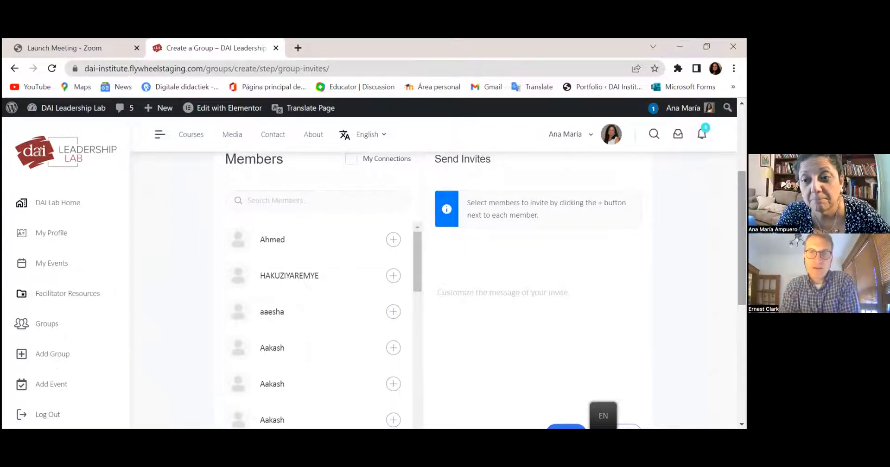
scroll(623, 368, "down", 2)
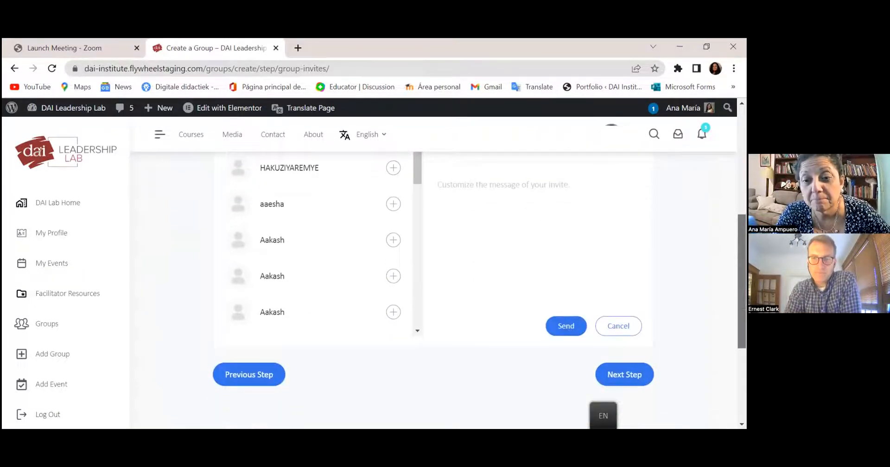
left_click(625, 371)
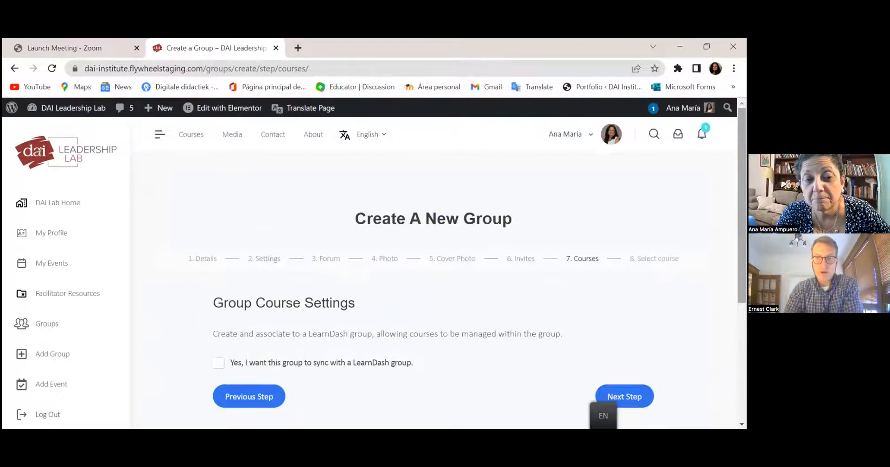
- Tick 'Yes, I want this group to sync with a LearnDash group' and advance to Select course
scroll(434, 269, "down", 2)
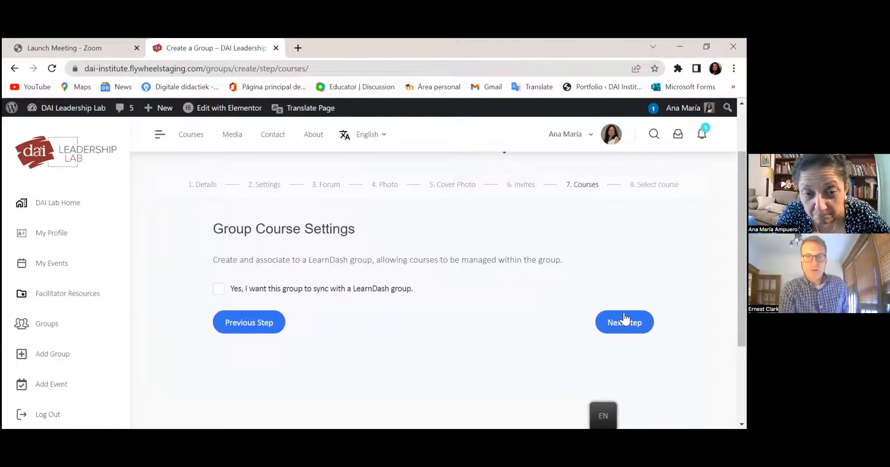
left_click(218, 289)
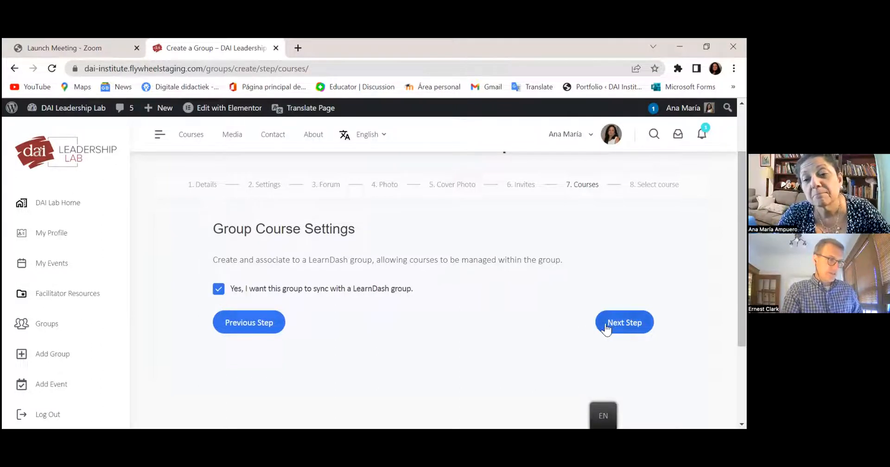
left_click(622, 323)
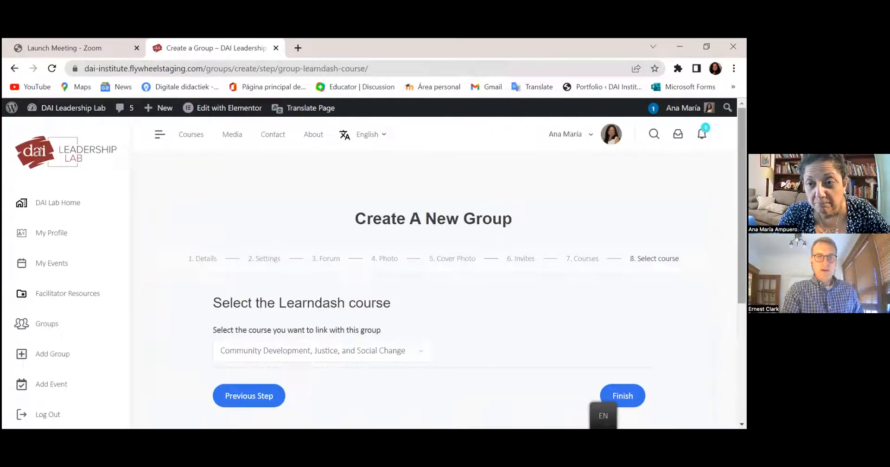
- Pick 'Daughters of God' from the course dropdown as the linked course and finish group setup
scroll(439, 258, "down", 2)
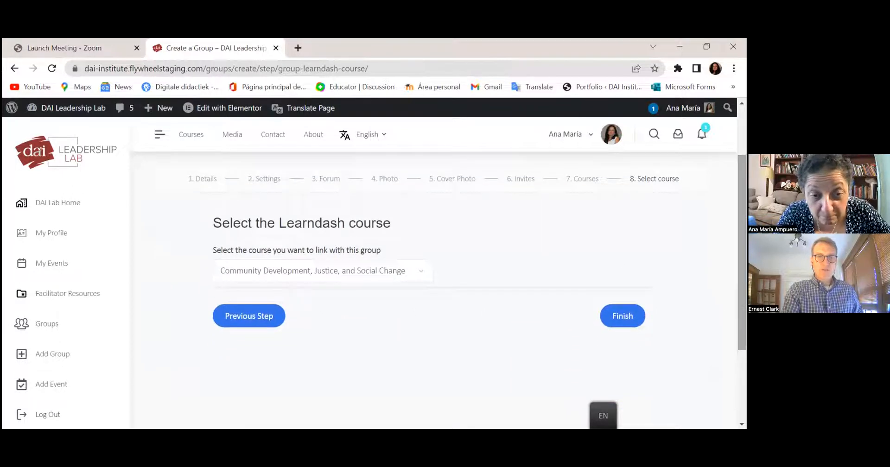
left_click(423, 271)
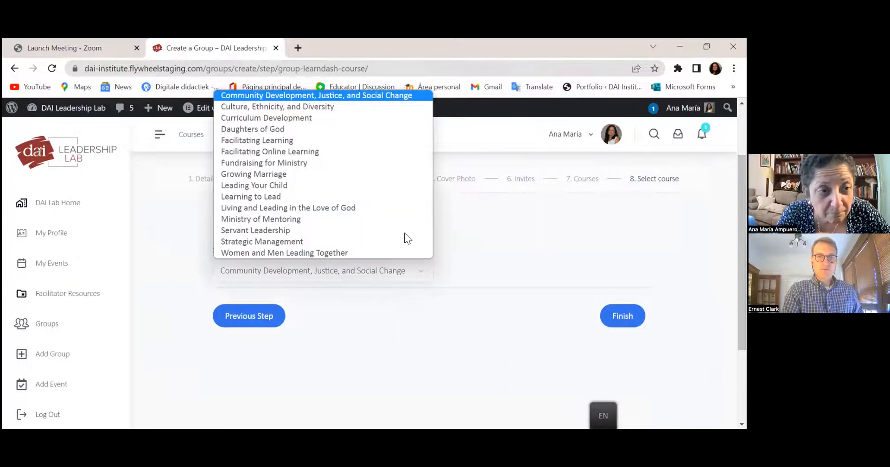
left_click(369, 127)
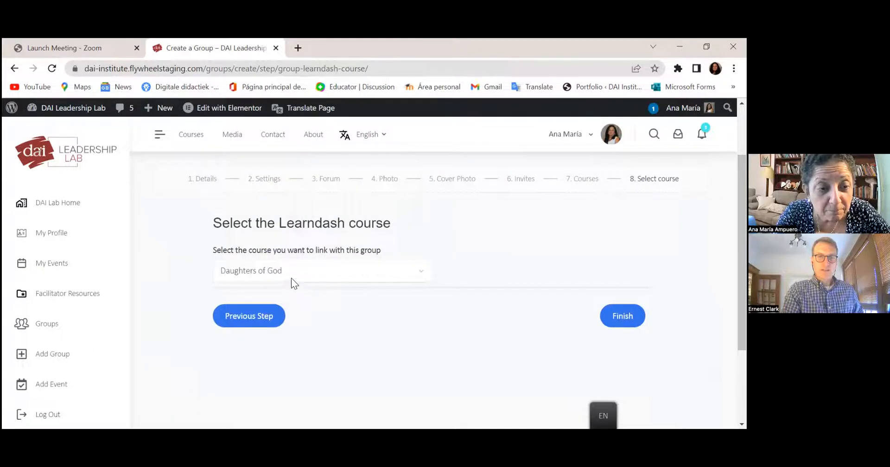
left_click(406, 270)
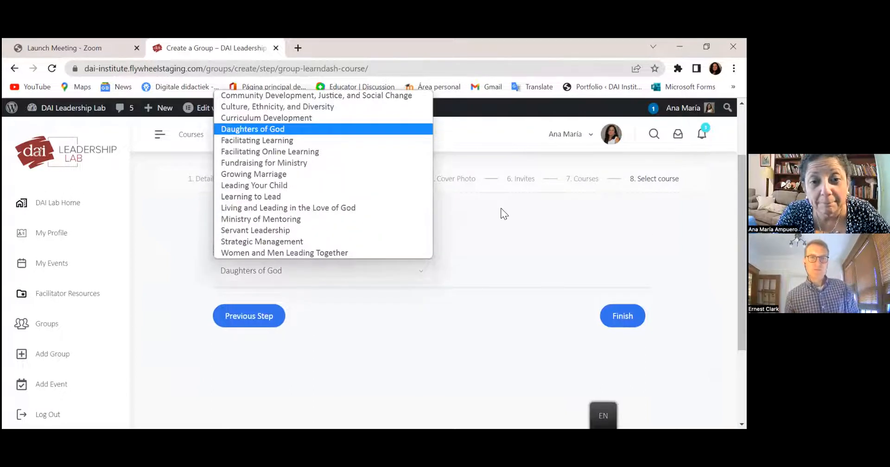
left_click(533, 306)
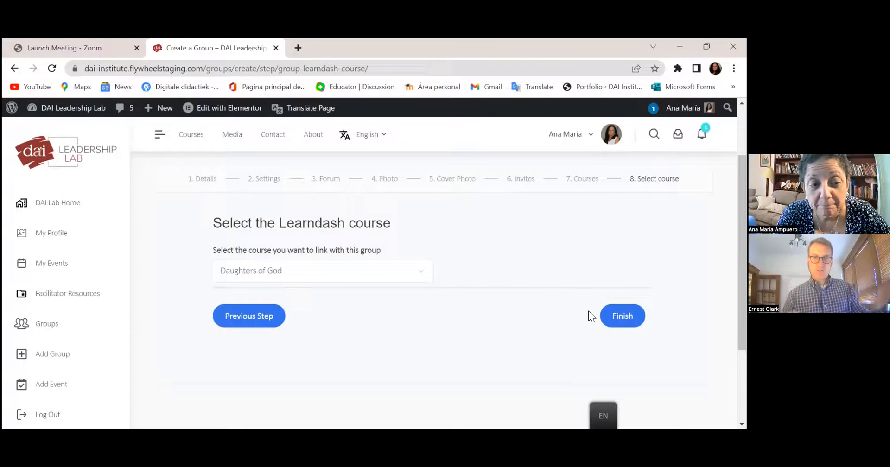
left_click(623, 321)
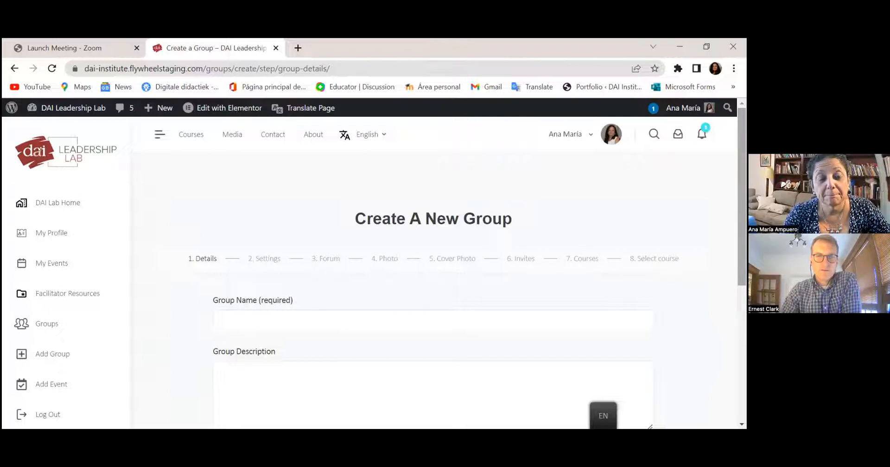
- Go to the Groups directory listing 'Hijas de Dios Ecuador Junio 2022' as a private group
scroll(433, 278, "down", 1)
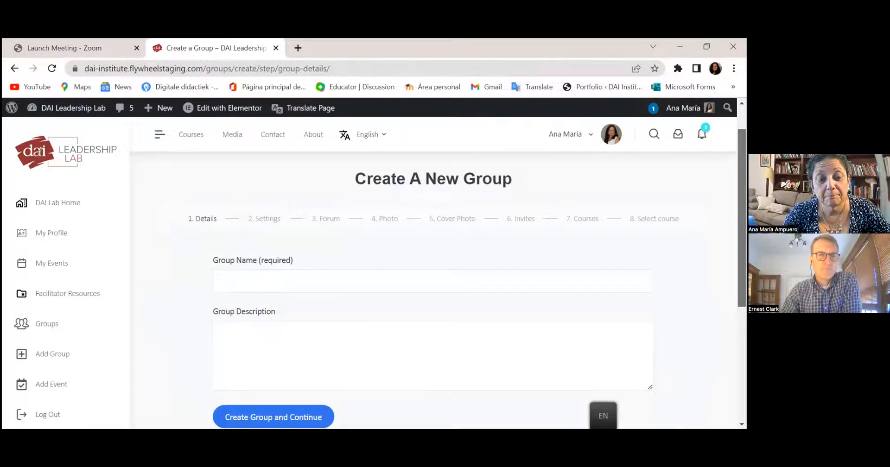
scroll(433, 278, "down", 1)
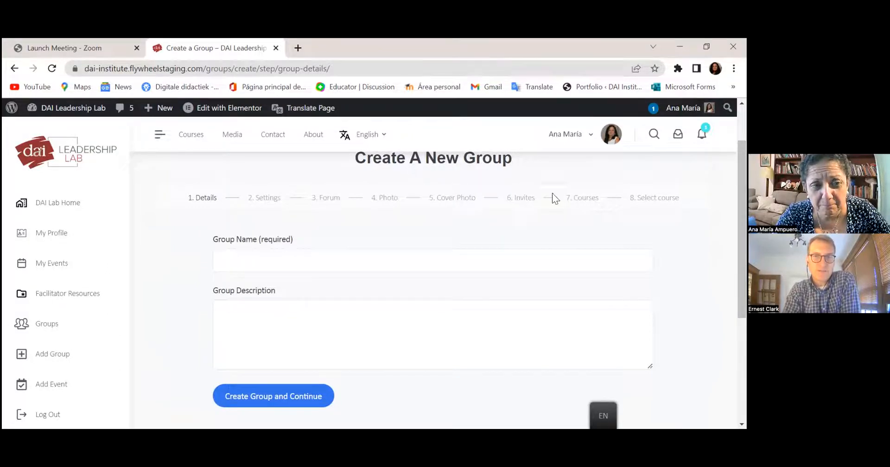
left_click(48, 325)
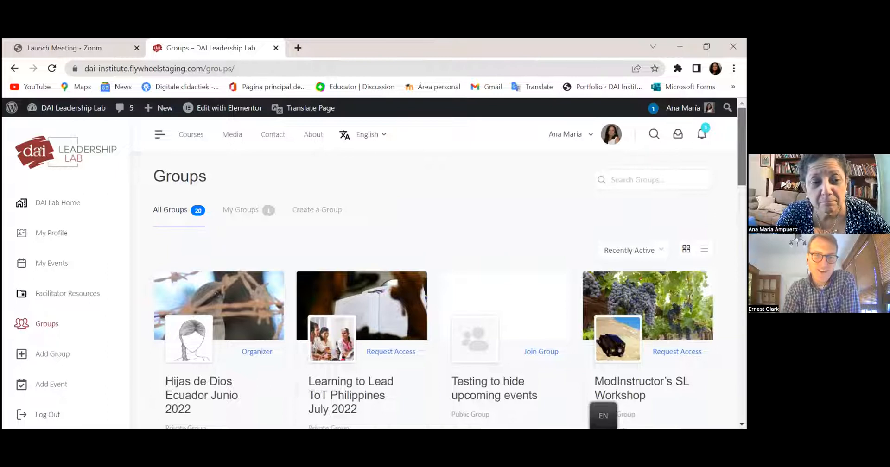
- Open the 'Hijas de Dios Ecuador Junio 2022' group page from its card in the list
scroll(445, 269, "down", 2)
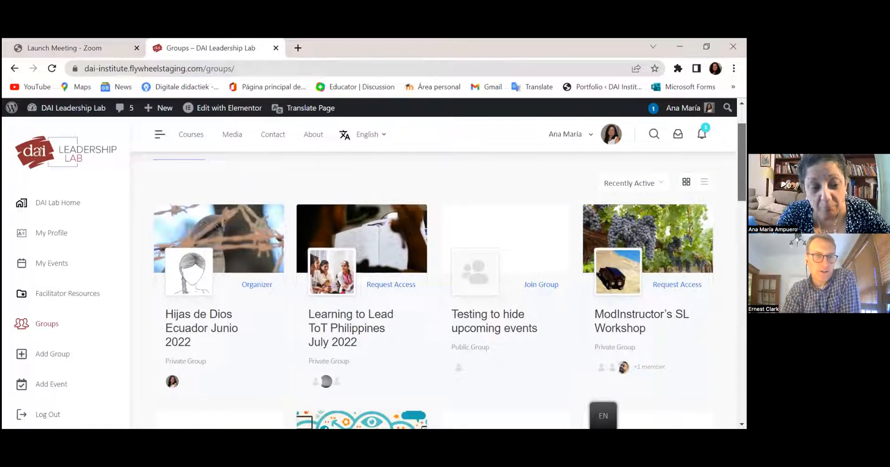
scroll(445, 276, "down", 1)
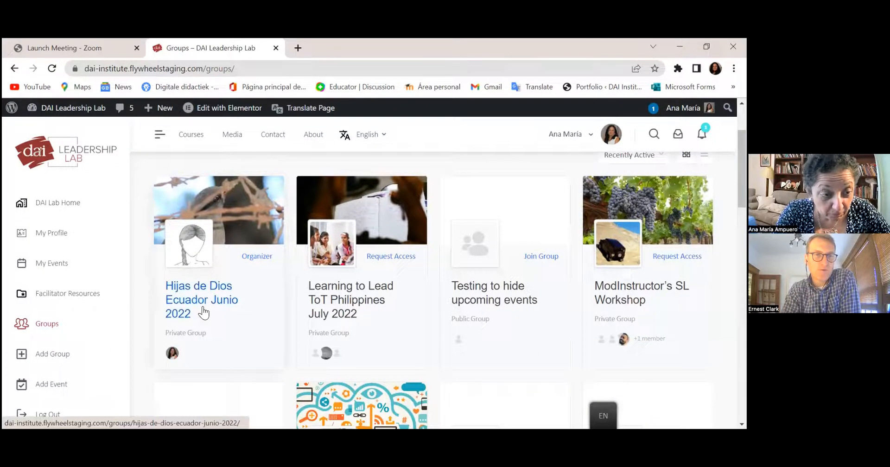
left_click(197, 293)
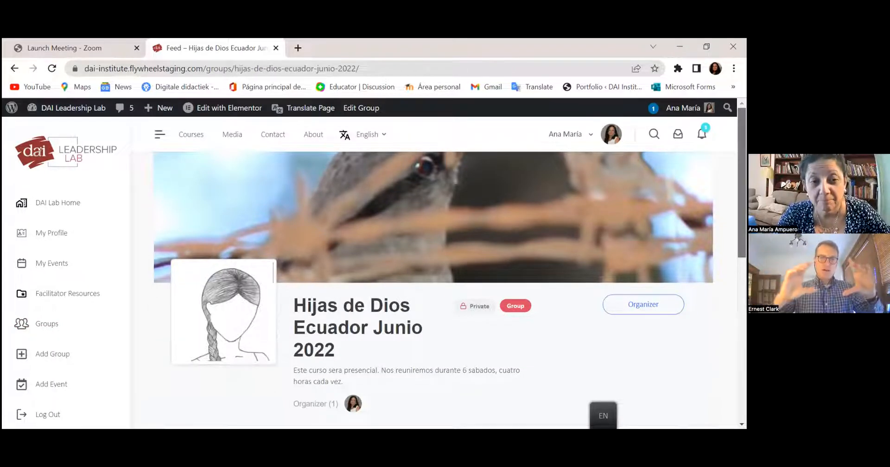
- Scroll down to the group Feed and open the 'Share something with the group...' post box
scroll(434, 288, "down", 1)
scroll(433, 288, "up", 1)
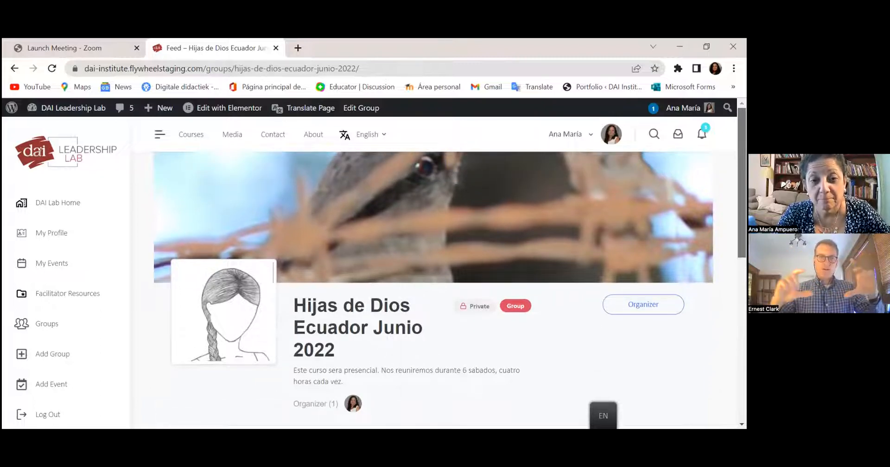
scroll(434, 287, "down", 2)
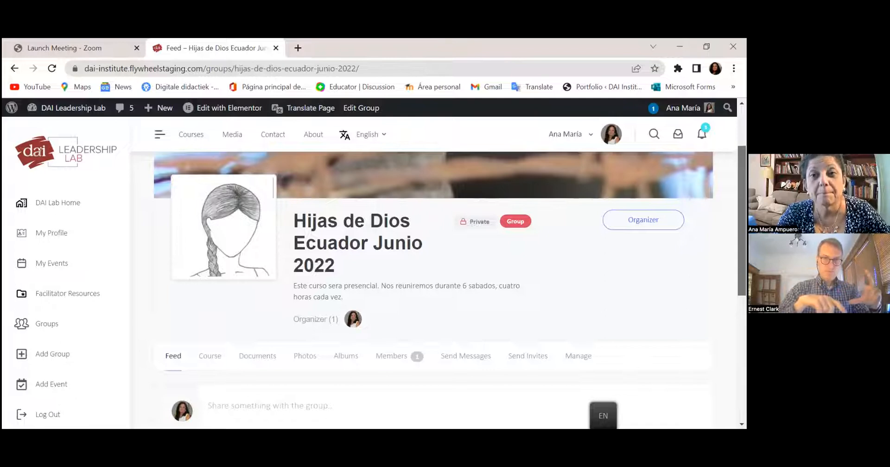
scroll(434, 288, "down", 2)
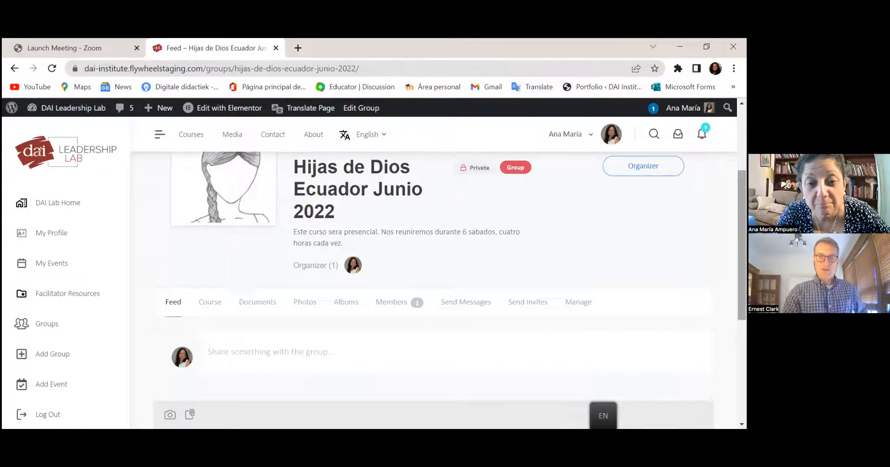
scroll(445, 290, "down", 1)
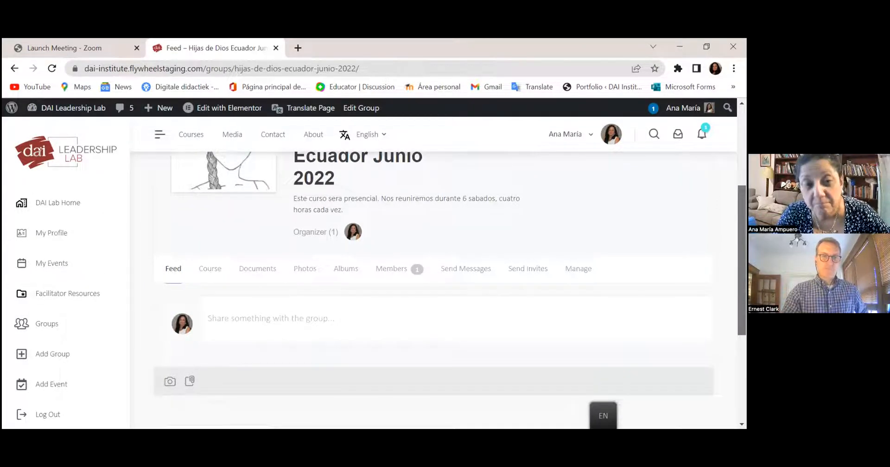
scroll(445, 290, "down", 1)
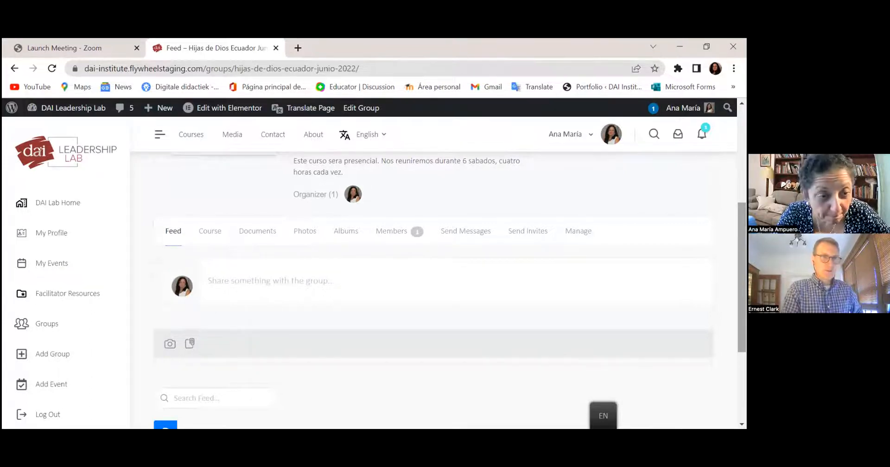
scroll(445, 283, "up", 3)
scroll(538, 242, "down", 3)
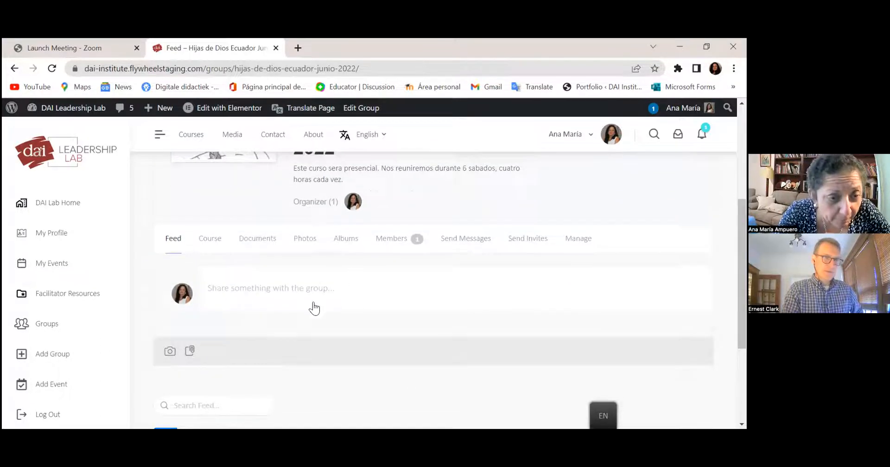
left_click(309, 287)
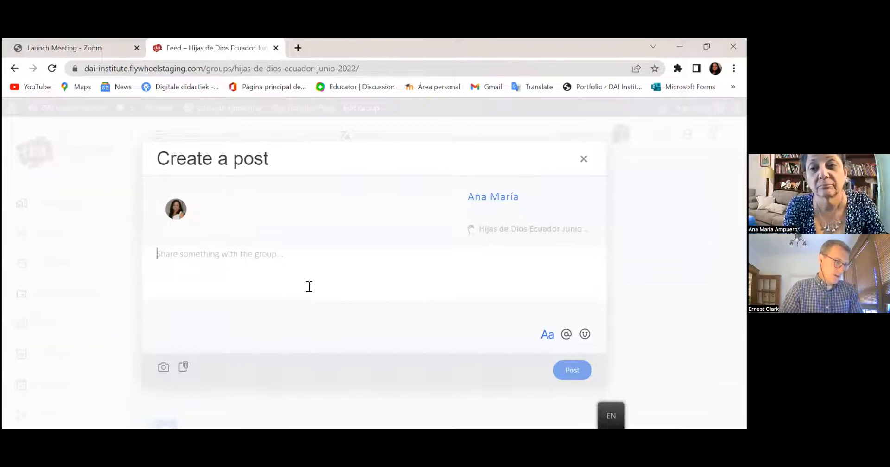
- Draft the post text 'Paste here the link of the zoom session, or the address'
type("Her")
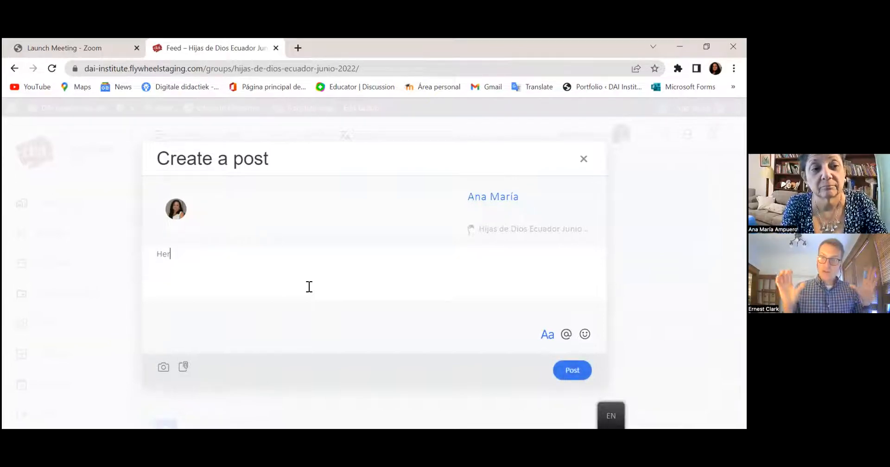
key("BackSpace")
key("BackSpace")
key("BackSpace")
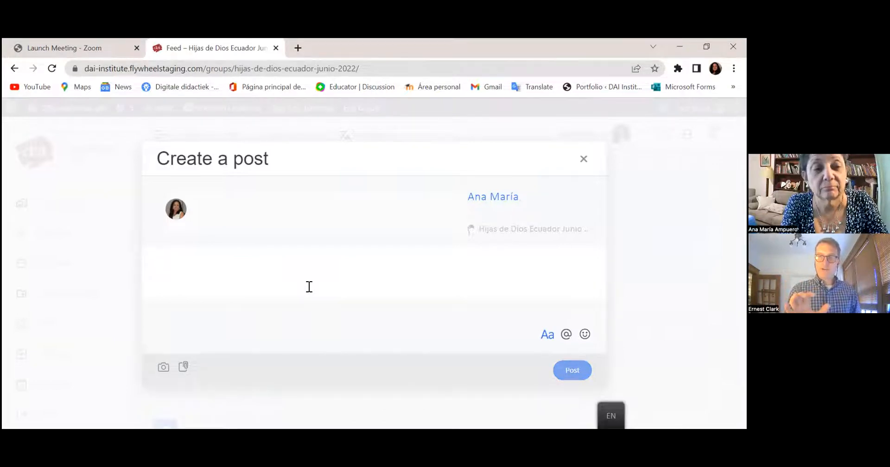
type("Linkd")
key("BackSpace")
key("BackSpace")
type("k for zooomm")
key("BackSpace")
key("BackSpace")
key("BackSpace")
key("BackSpace")
key("BackSpace")
key("BackSpace")
key("BackSpace")
key("BackSpace")
key("BackSpace")
key("BackSpace")
key("BackSpace")
key("BackSpace")
key("BackSpace")
key("BackSpace")
key("BackSpace")
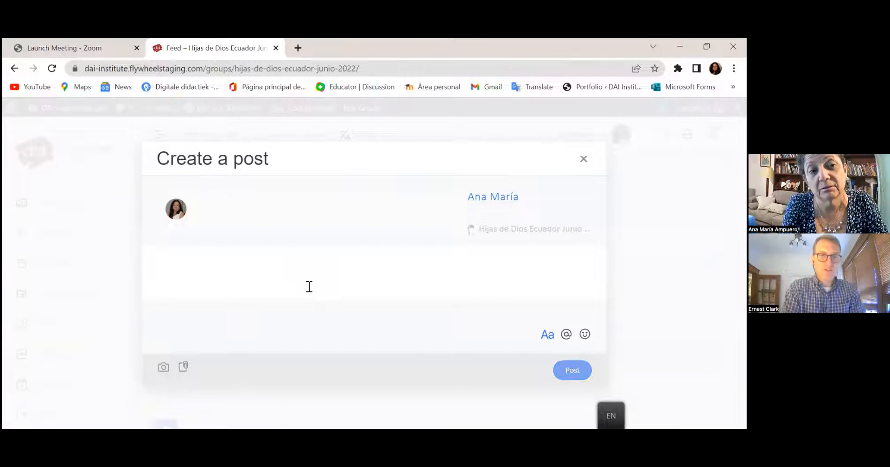
type("Paste here the li")
type("nk of the zoom")
type(" session ")
type(", or de")
key("BackSpace")
key("BackSpace")
type("the")
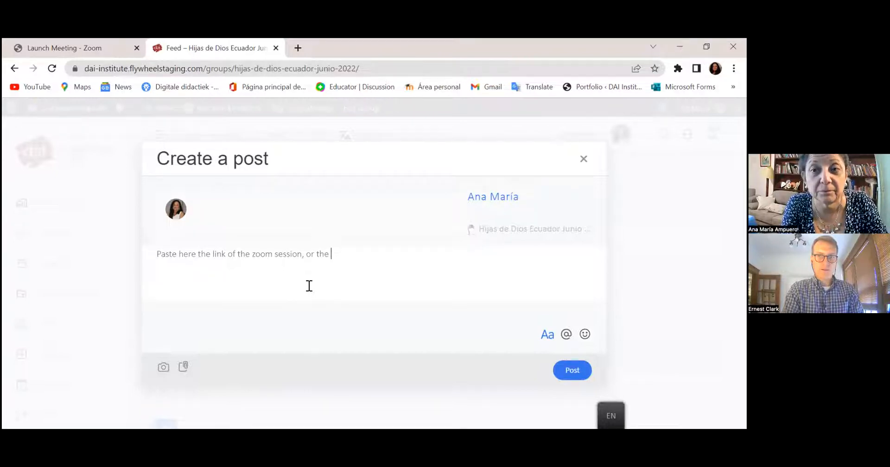
type("address")
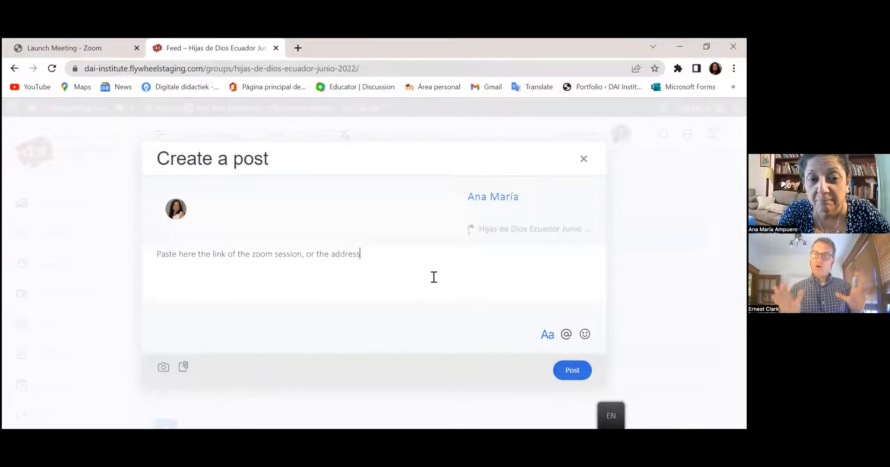
- Change the ending to 'the whatsapp group' and publish the post to the group feed
key("BackSpace")
key("BackSpace")
key("BackSpace")
key("BackSpace")
key("BackSpace")
key("BackSpace")
key("BackSpace")
key("BackSpace")
key("BackSpace")
key("BackSpace")
key("BackSpace")
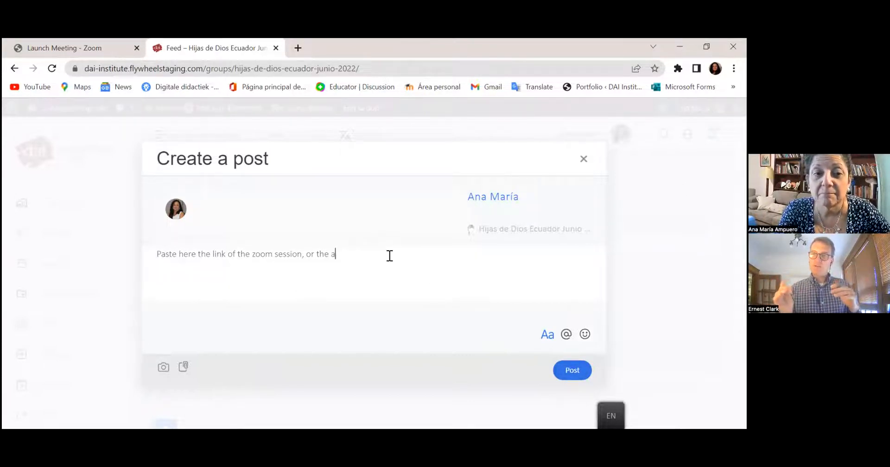
key("BackSpace")
key("BackSpace")
key("BackSpace")
key("BackSpace")
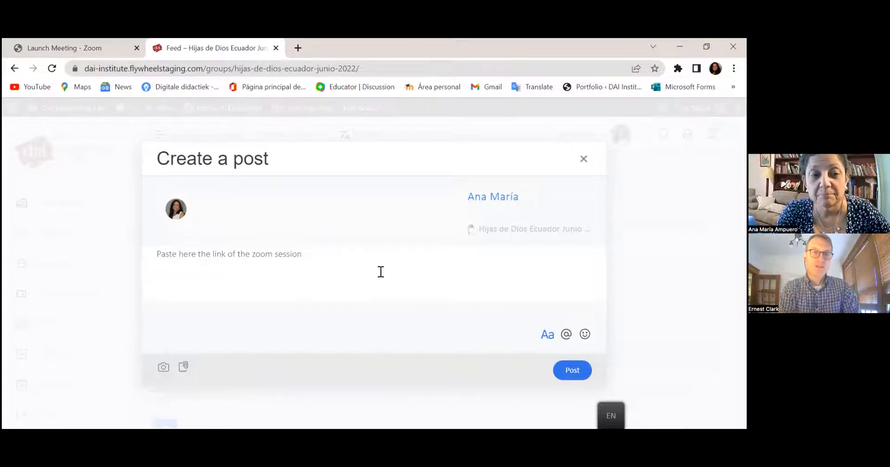
key("BackSpace")
key("BackSpace")
key("BackSpace")
key("BackSpace")
key("BackSpace")
key("BackSpace")
key("BackSpace")
key("BackSpace")
key("BackSpace")
key("BackSpace")
key("BackSpace")
key("BackSpace")
key("BackSpace")
key("BackSpace")
key("BackSpace")
key("BackSpace")
type("the whatsapp")
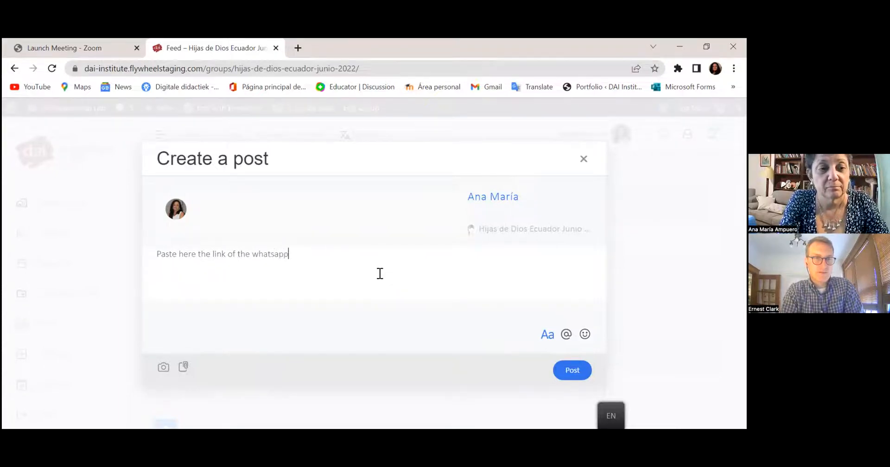
type(" group")
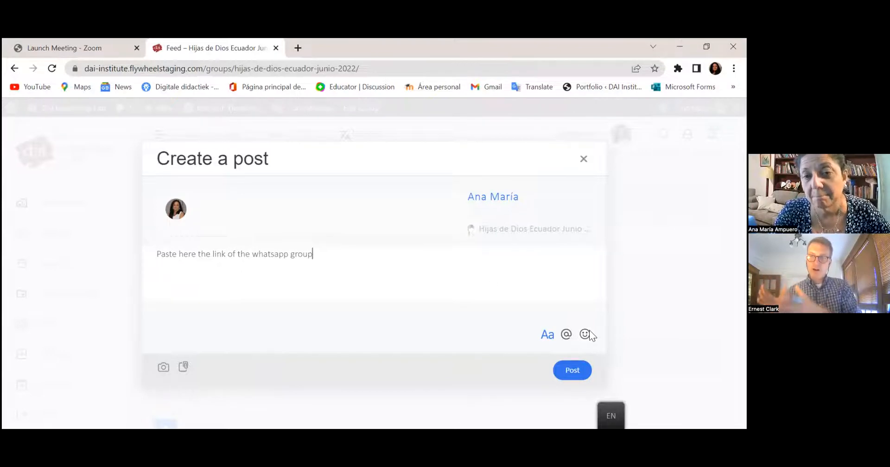
left_click(573, 379)
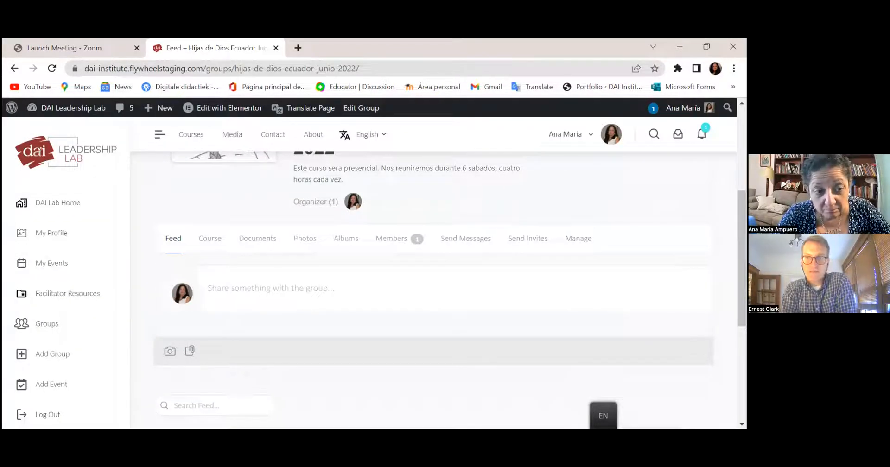
- Scroll down to view the new WhatsApp-link post in the feed, then back up to the cover
scroll(433, 278, "down", 3)
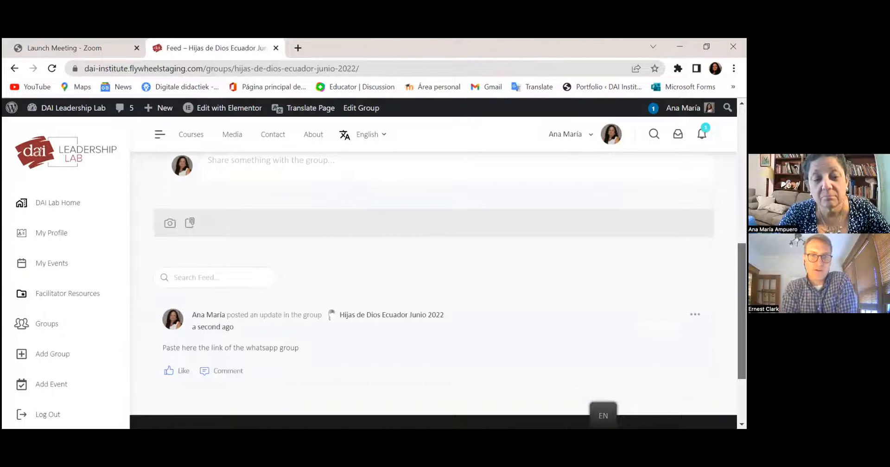
scroll(434, 279, "down", 1)
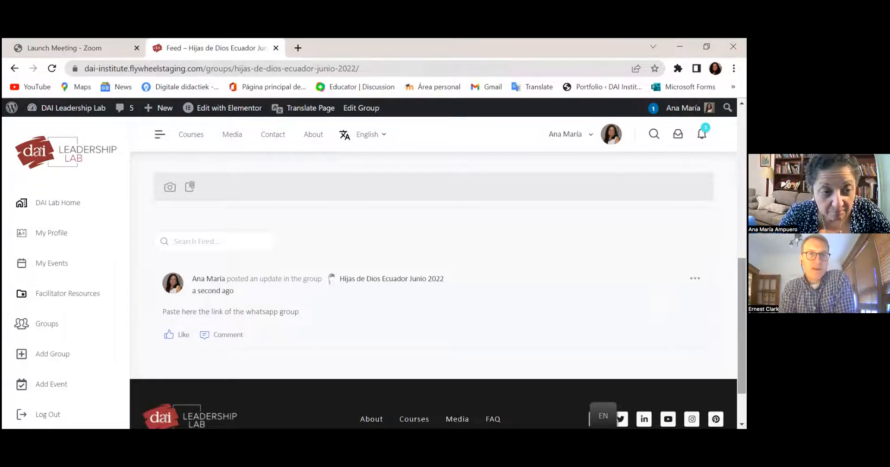
scroll(434, 279, "down", 2)
scroll(433, 279, "up", 5)
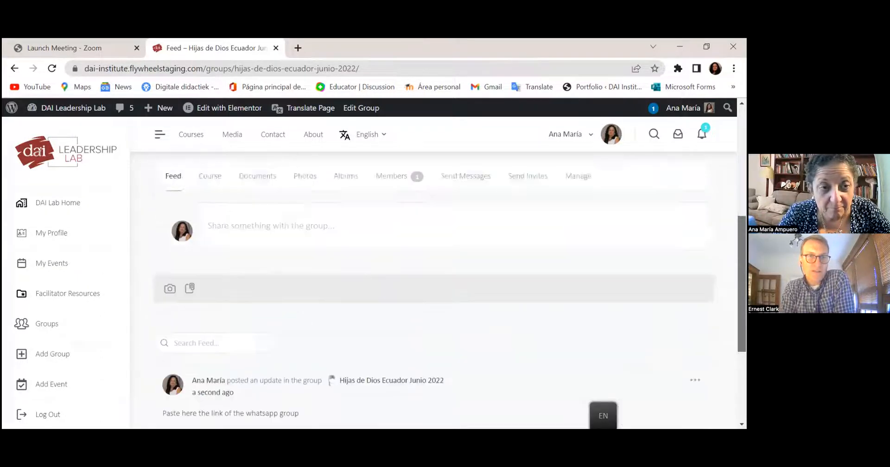
scroll(433, 278, "up", 4)
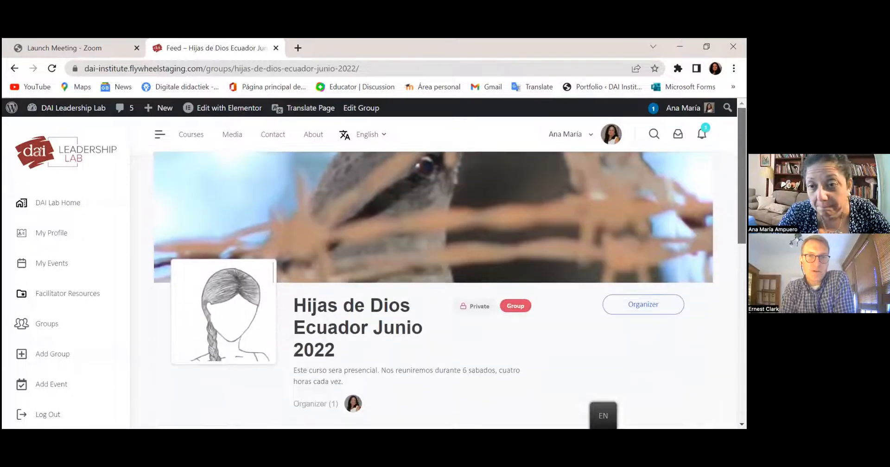
mouse_move(422, 195)
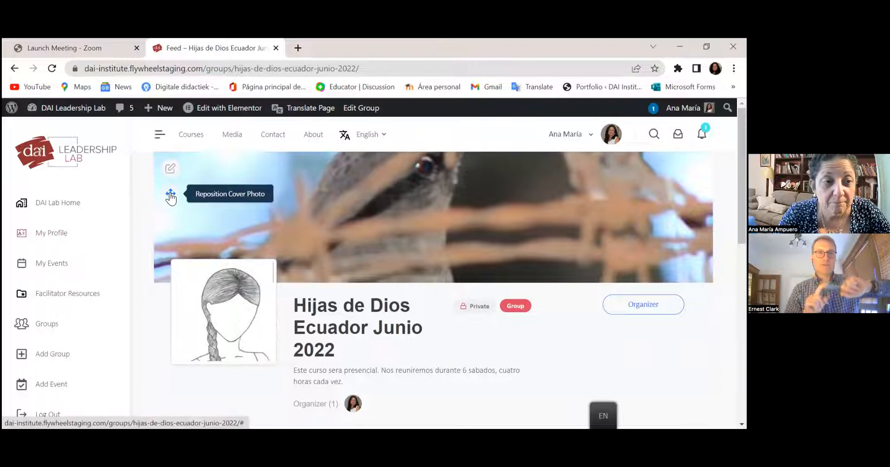
- Reposition the group cover photo, dragging the bird image lower within the banner
left_click(170, 194)
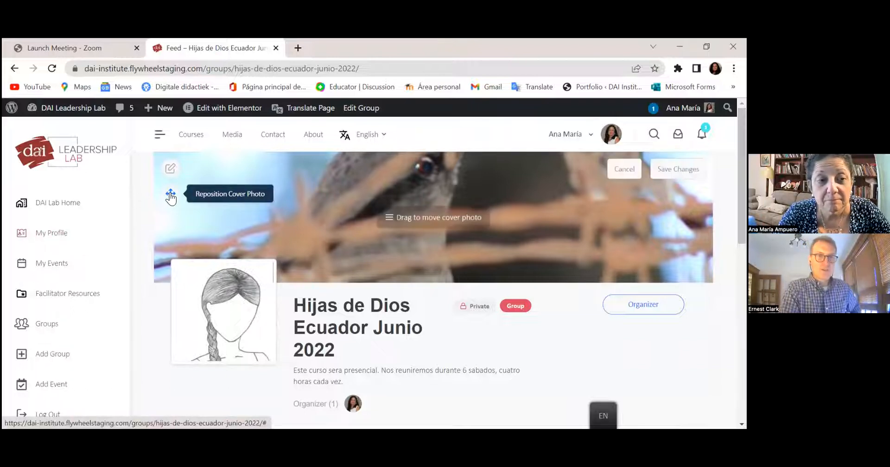
left_click_drag(327, 204, 381, 241)
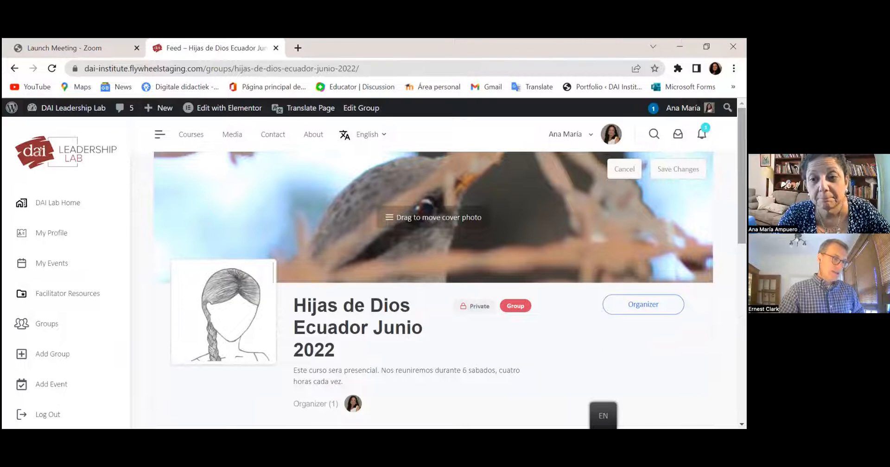
scroll(434, 287, "down", 10)
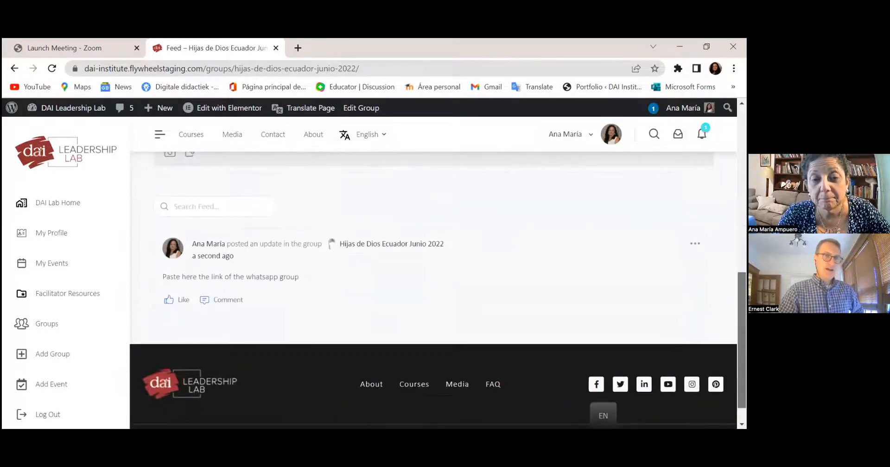
scroll(433, 287, "up", 6)
scroll(433, 287, "down", 2)
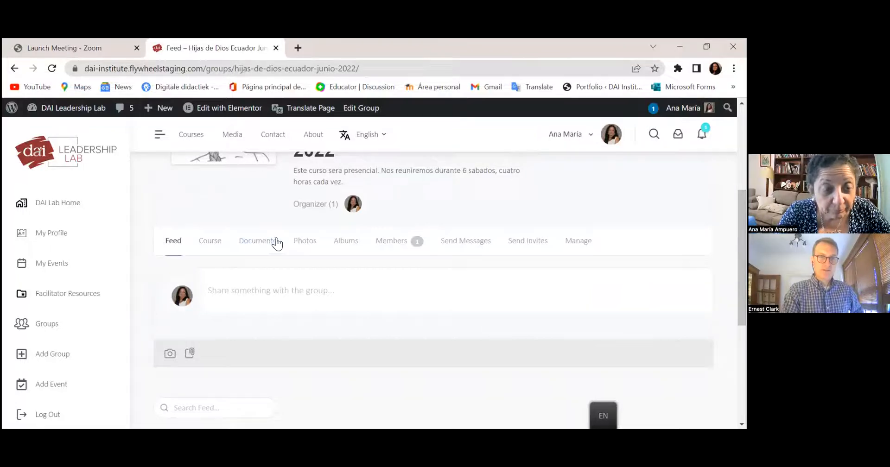
- Go to the group's empty Documents tab and bring up the Upload documents dialog
left_click(260, 245)
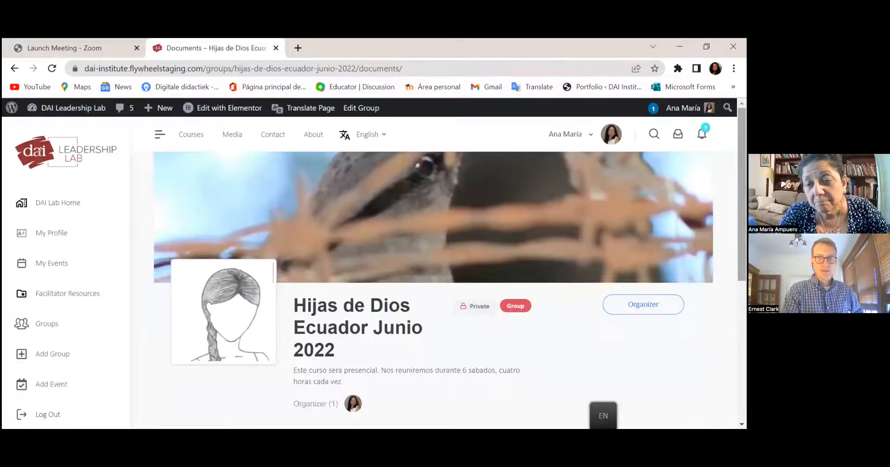
scroll(169, 403, "down", 6)
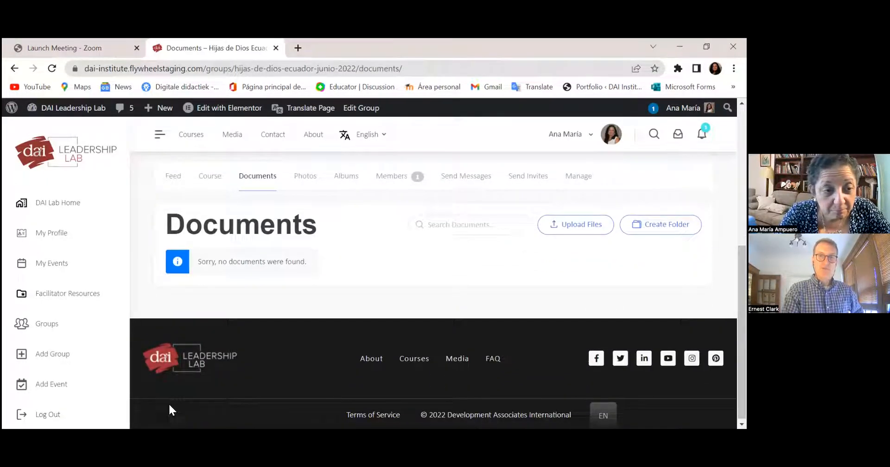
left_click(569, 222)
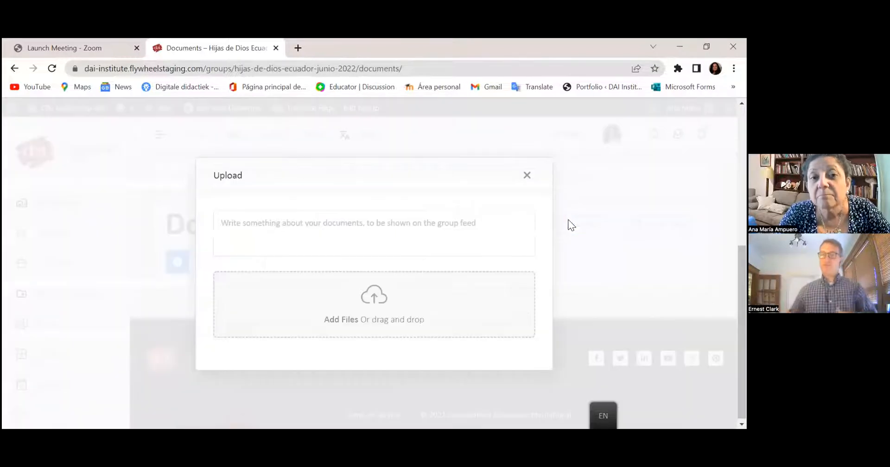
- Browse to Documents > ana maria > DOCS 2022 > DAI 2022 > NON FORMAL > abuso > Manuales y materiales
left_click(365, 301)
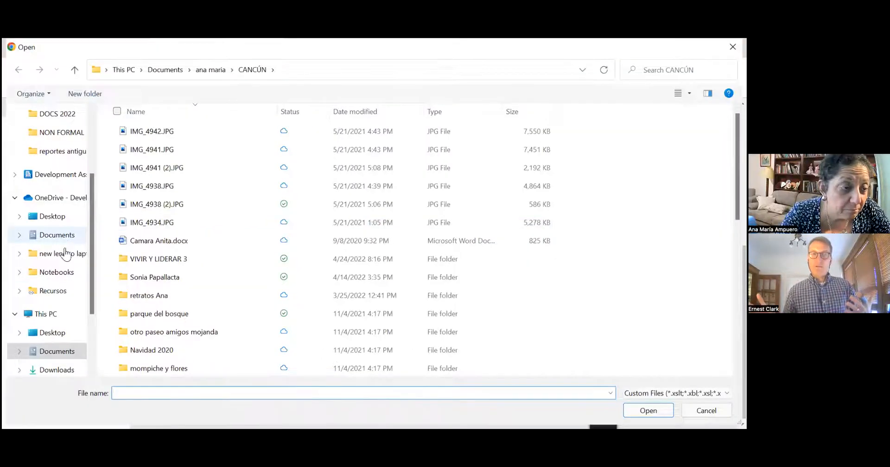
left_click_drag(91, 291, 96, 322)
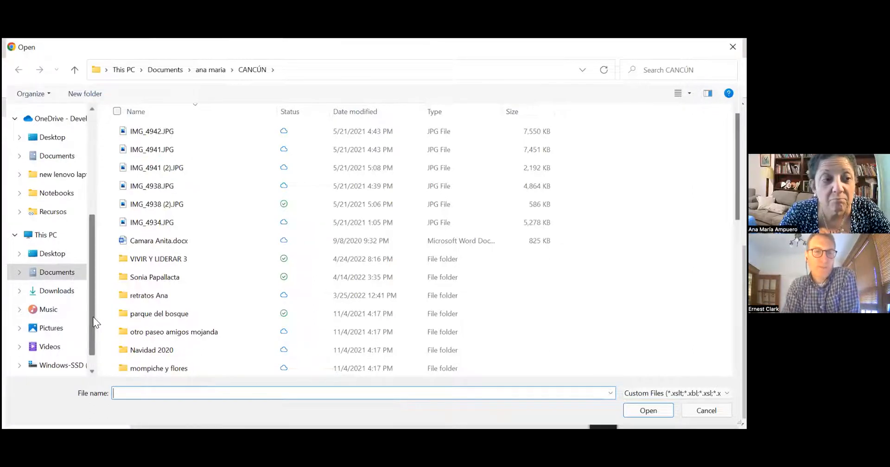
left_click(69, 273)
double_click(148, 152)
double_click(154, 149)
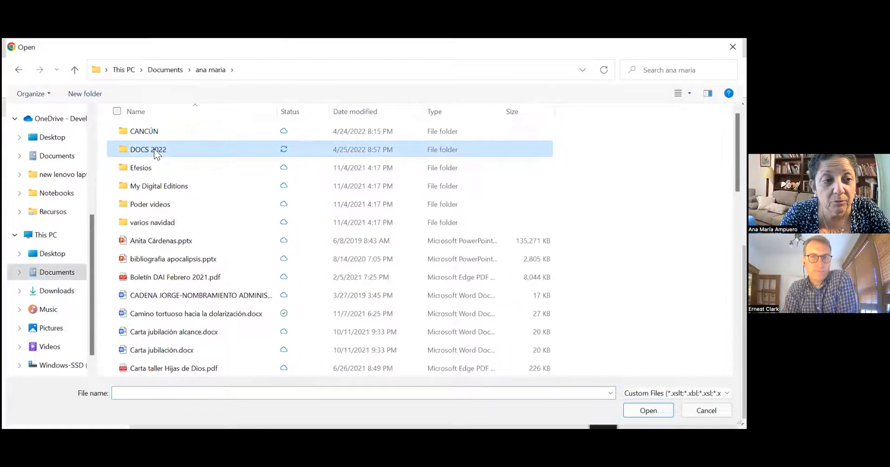
double_click(154, 133)
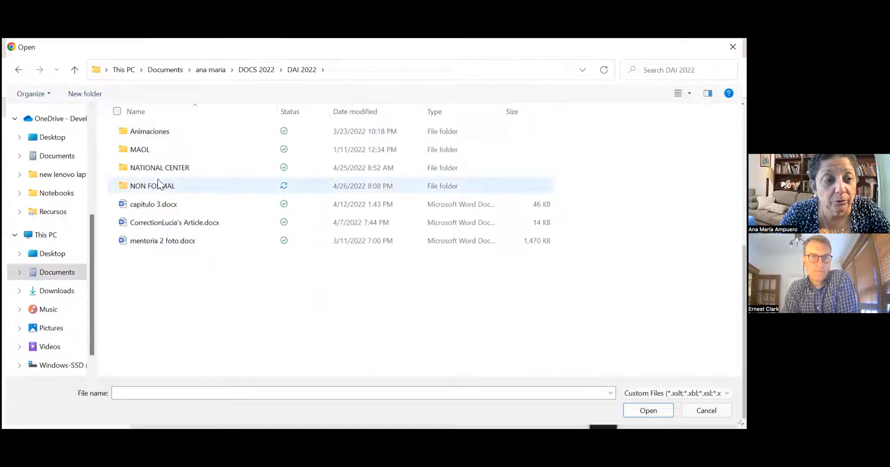
double_click(158, 184)
double_click(146, 134)
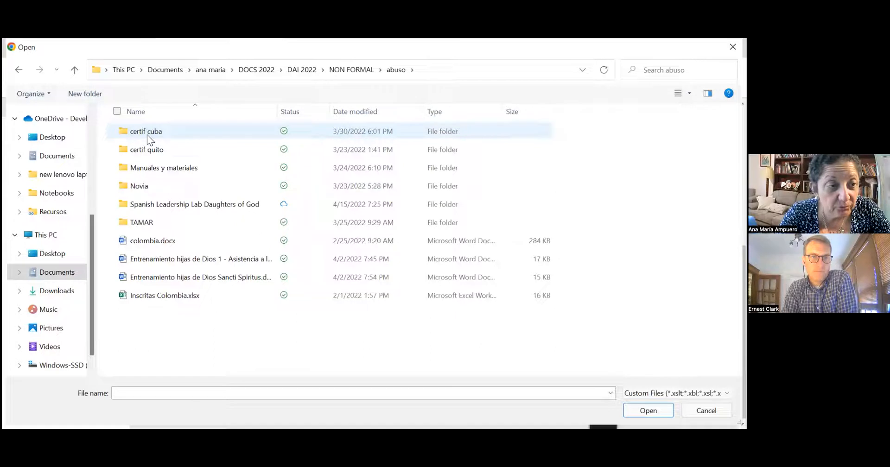
left_click(153, 172)
double_click(153, 173)
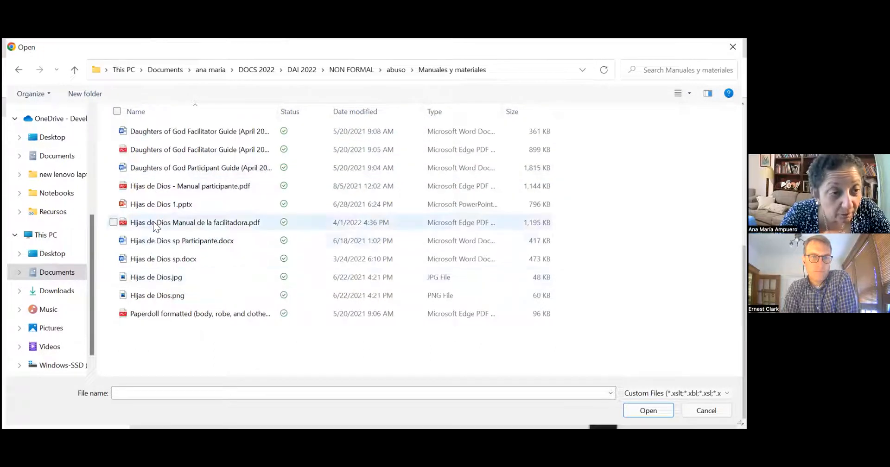
- Select Hijas de Dios 1.pptx and finish uploading it to the group documents
left_click(156, 204)
key("Return")
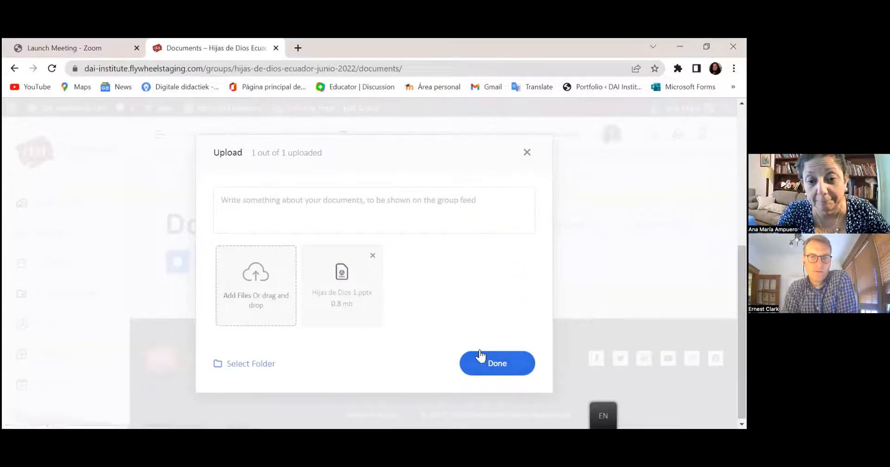
left_click(490, 366)
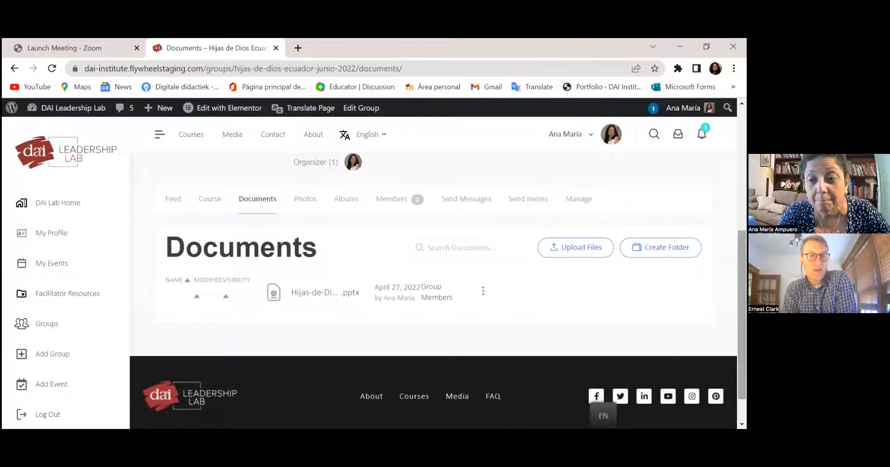
- Check the group Documents list for the uploaded Hijas de Dios pptx, then go to the Manage page
scroll(498, 371, "down", 1)
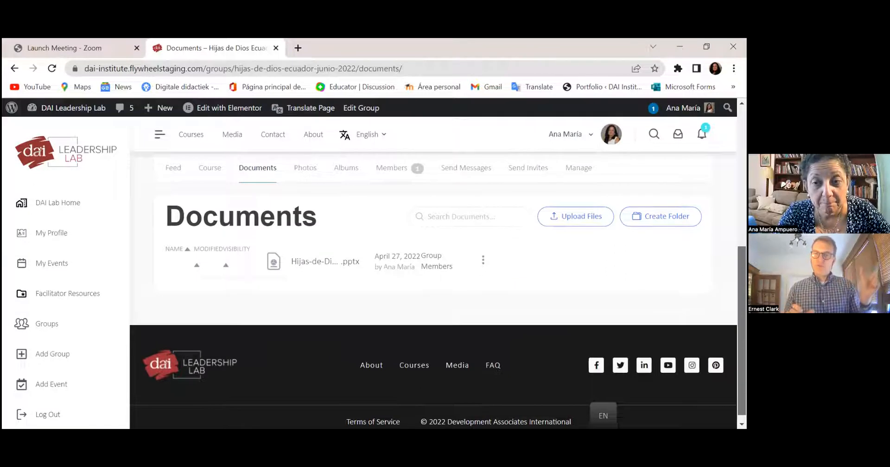
scroll(498, 371, "up", 1)
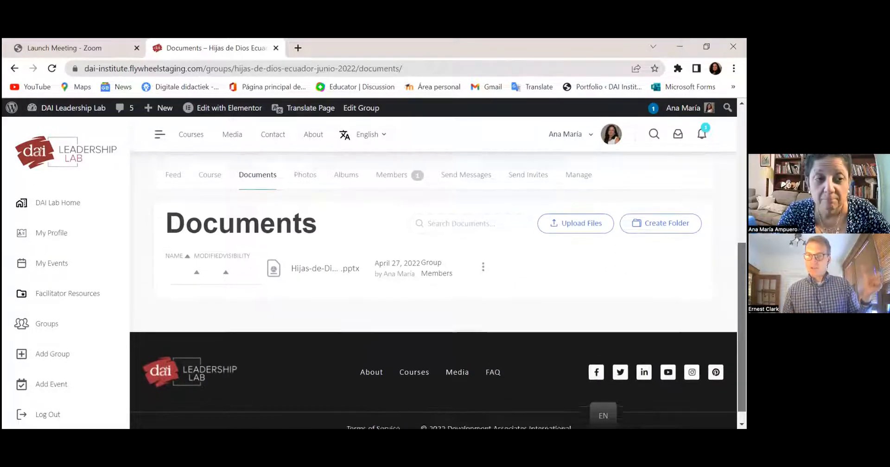
scroll(434, 290, "down", 1)
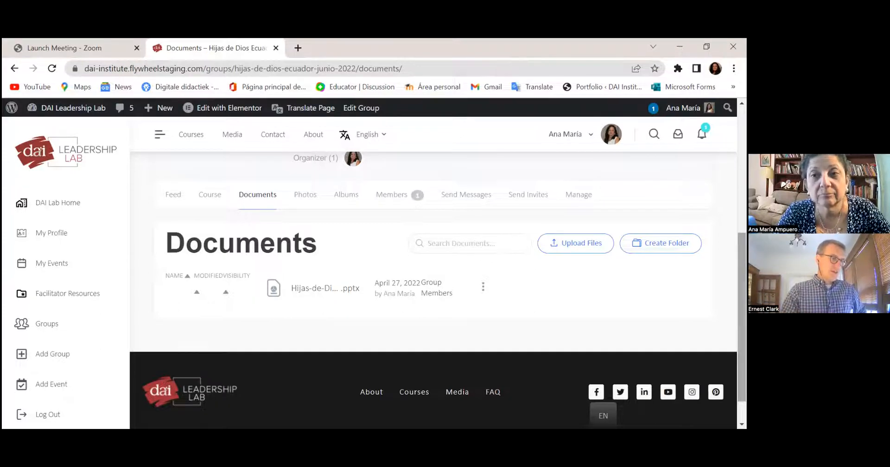
scroll(433, 291, "down", 2)
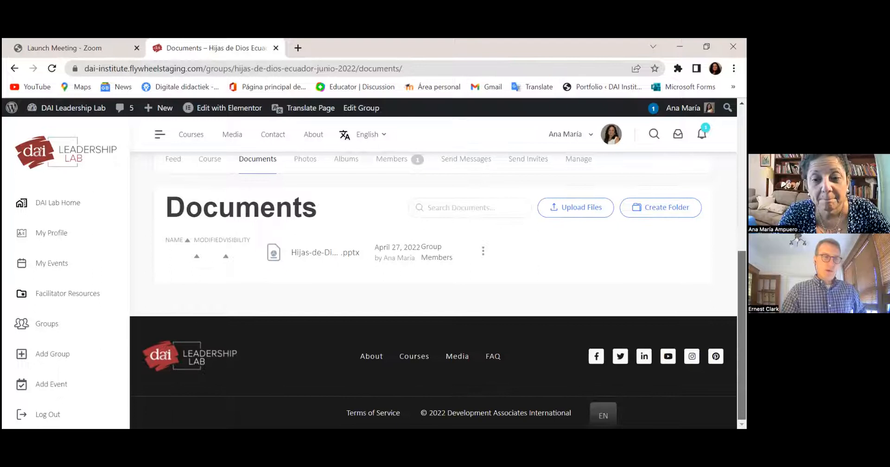
scroll(433, 291, "up", 6)
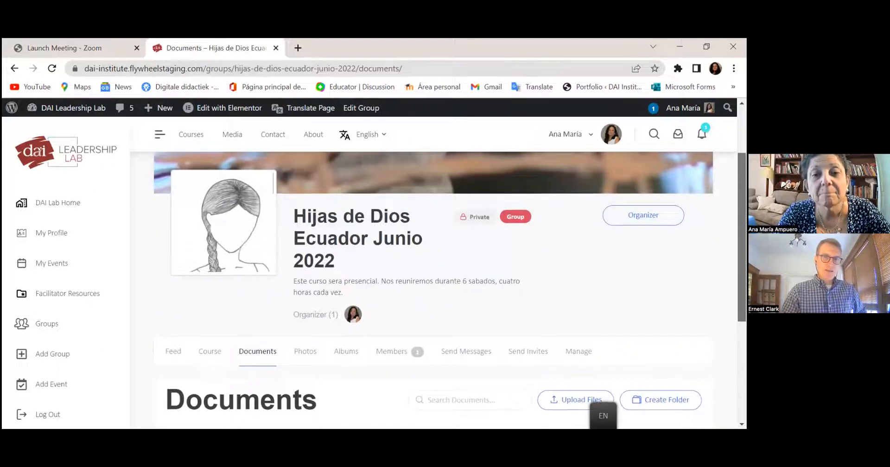
scroll(434, 291, "down", 2)
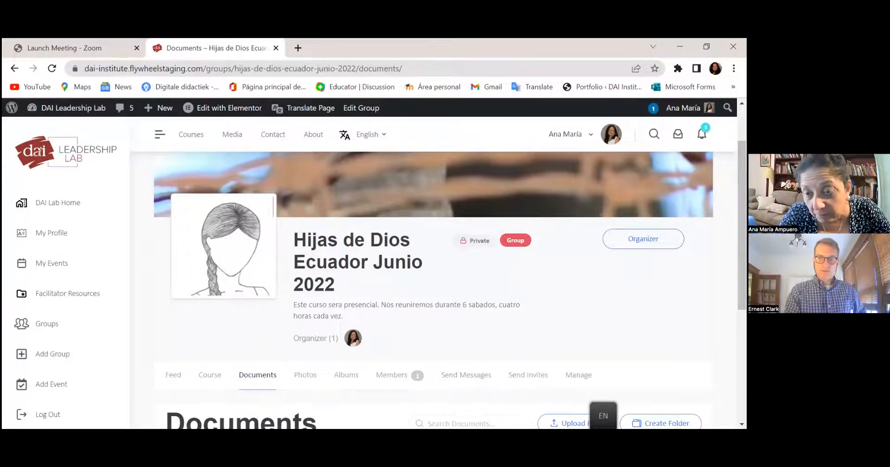
scroll(434, 290, "down", 3)
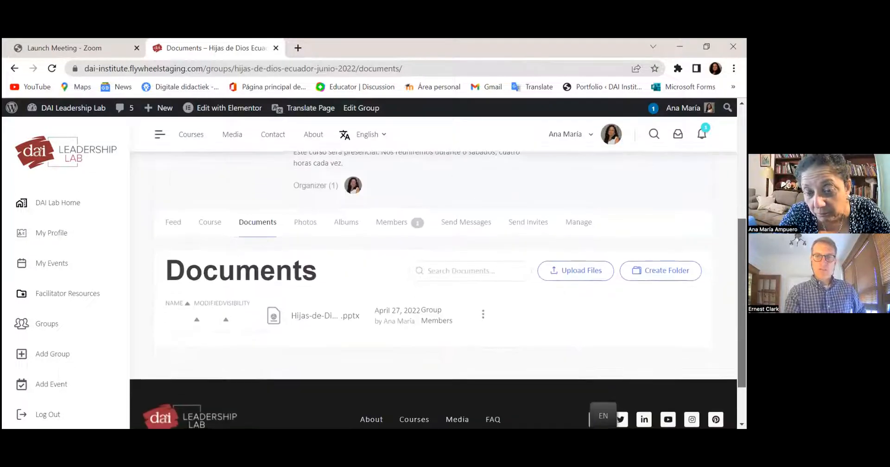
scroll(434, 278, "up", 4)
scroll(433, 278, "down", 3)
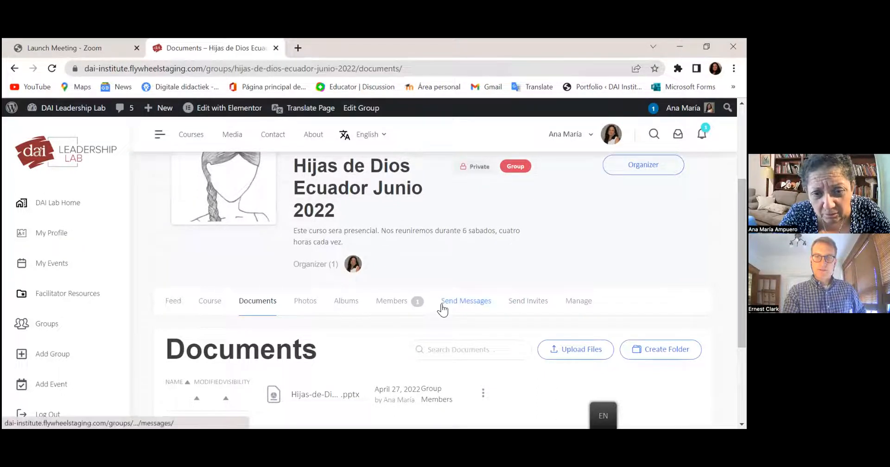
left_click(571, 304)
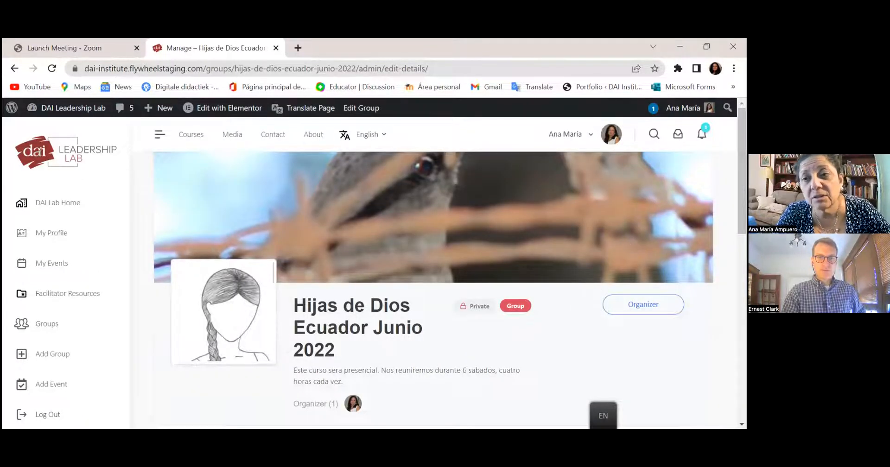
- Append 'El link esta en el Feed.' to the group description and save the changes
scroll(439, 268, "down", 4)
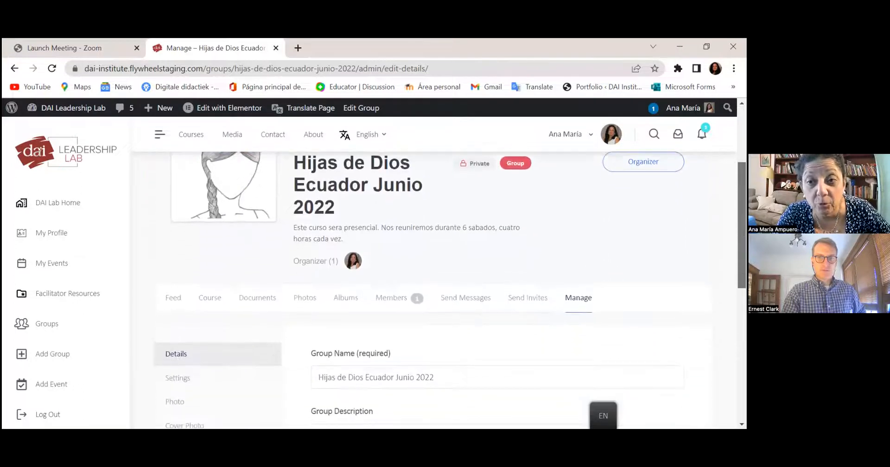
scroll(439, 268, "down", 1)
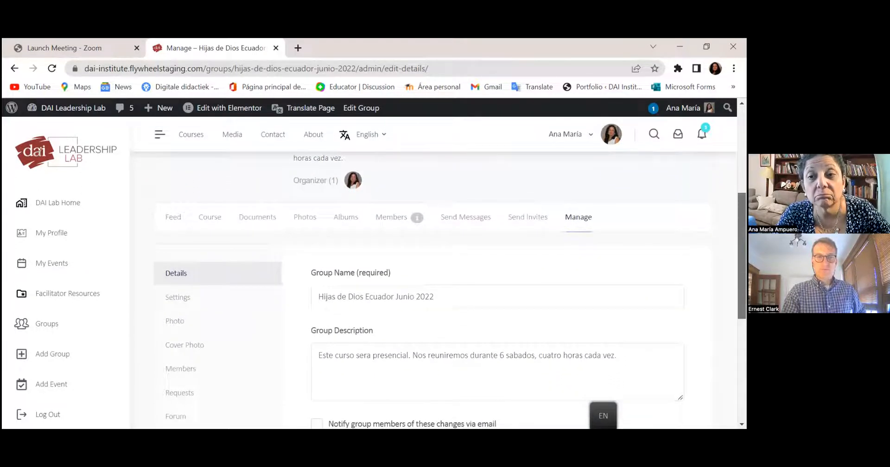
scroll(451, 291, "down", 2)
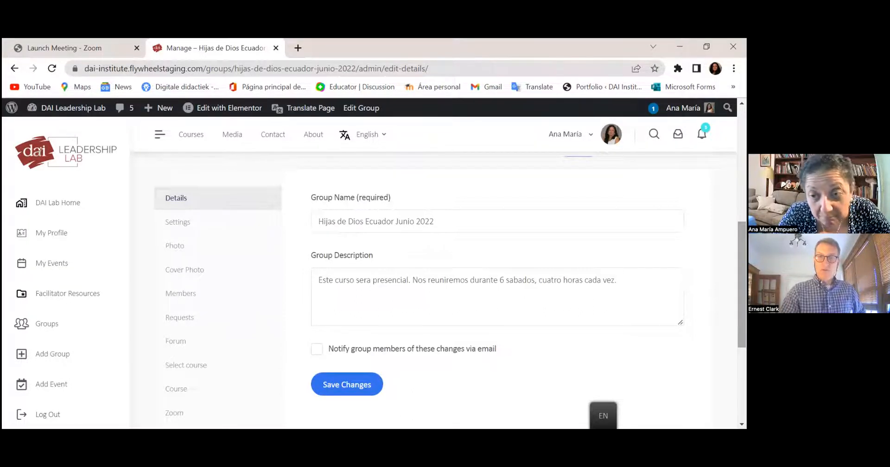
scroll(434, 287, "down", 2)
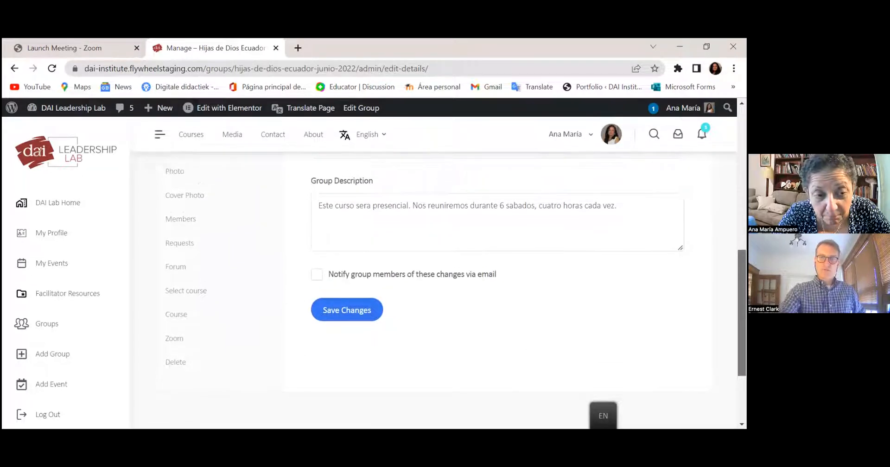
scroll(434, 287, "up", 3)
scroll(433, 287, "down", 2)
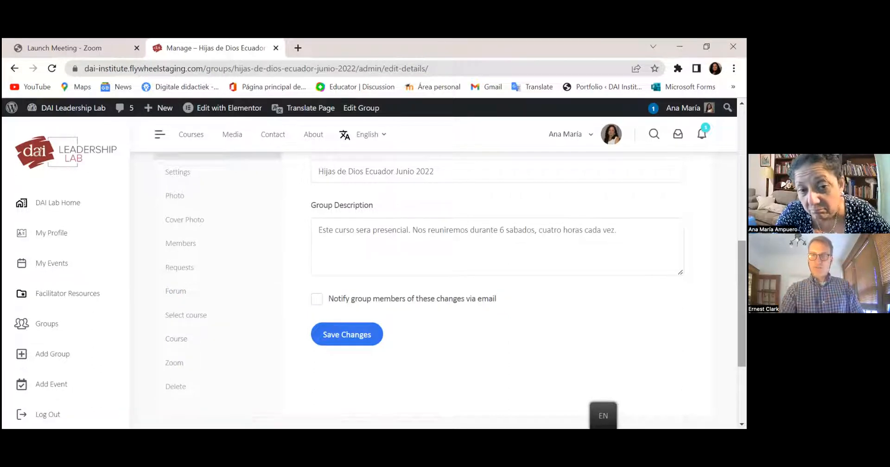
scroll(445, 292, "up", 2)
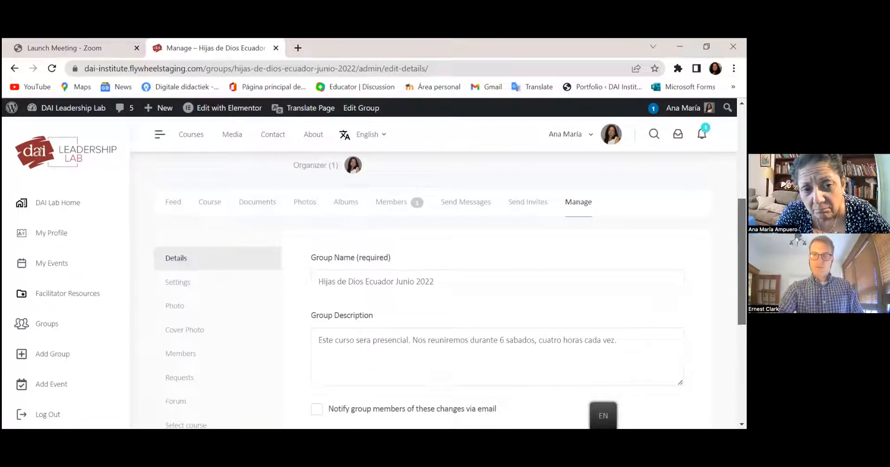
scroll(445, 291, "down", 2)
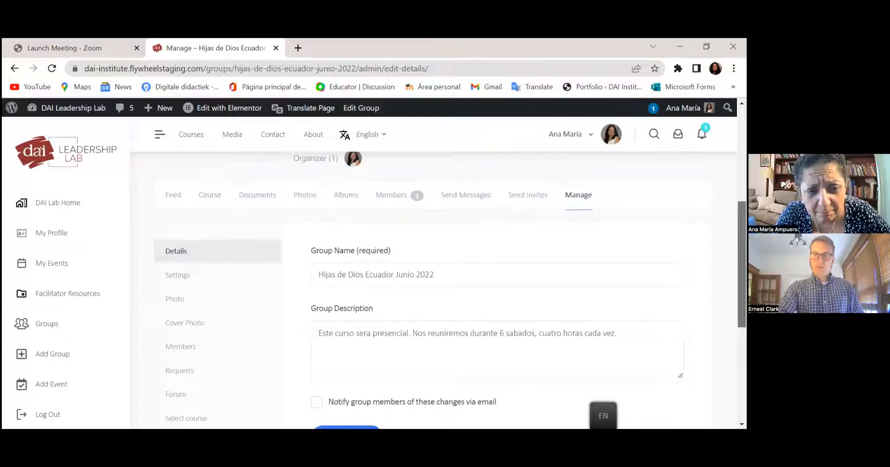
left_click(634, 267)
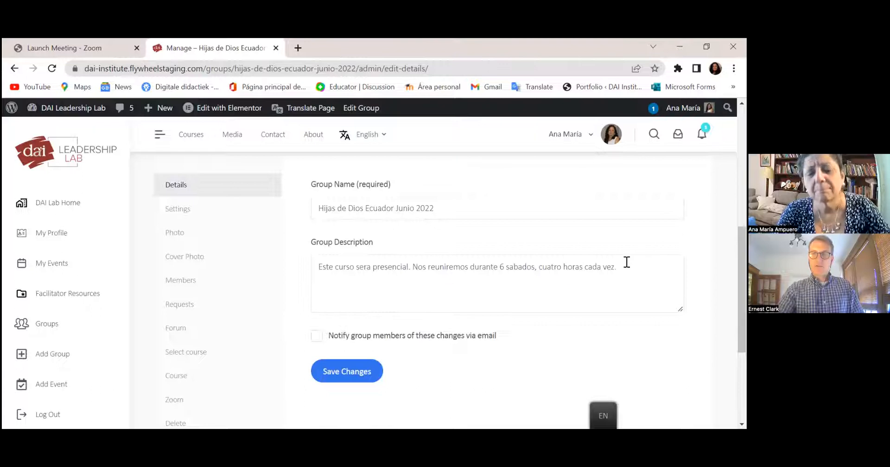
type("M")
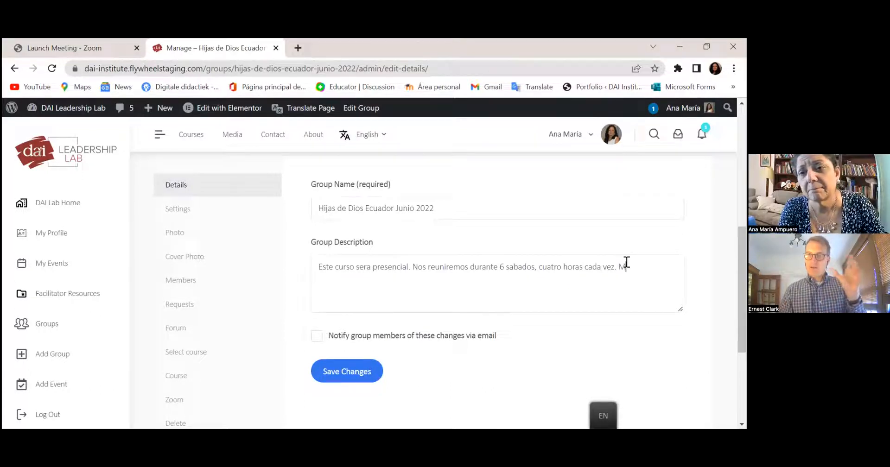
key("BackSpace")
type("El link esta en el Feed.")
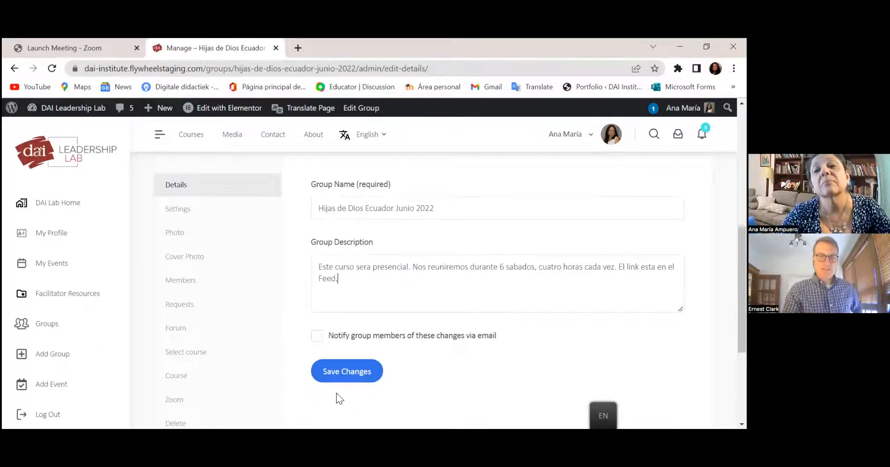
left_click(359, 375)
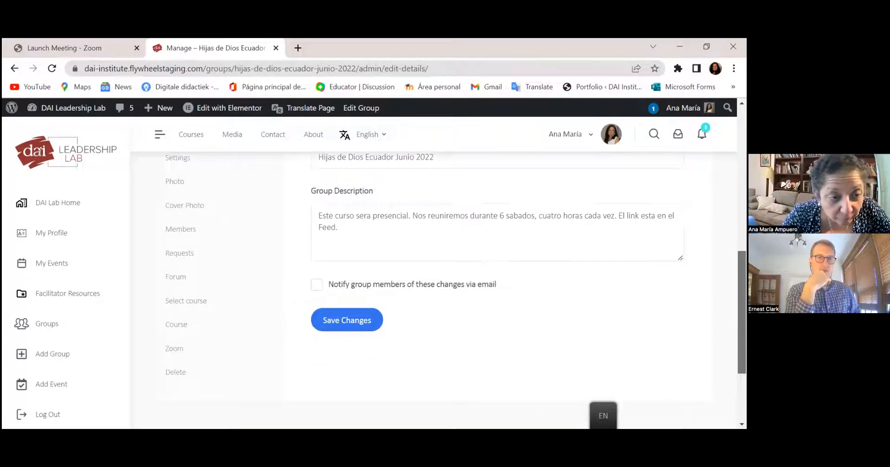
left_click_drag(742, 313, 742, 307)
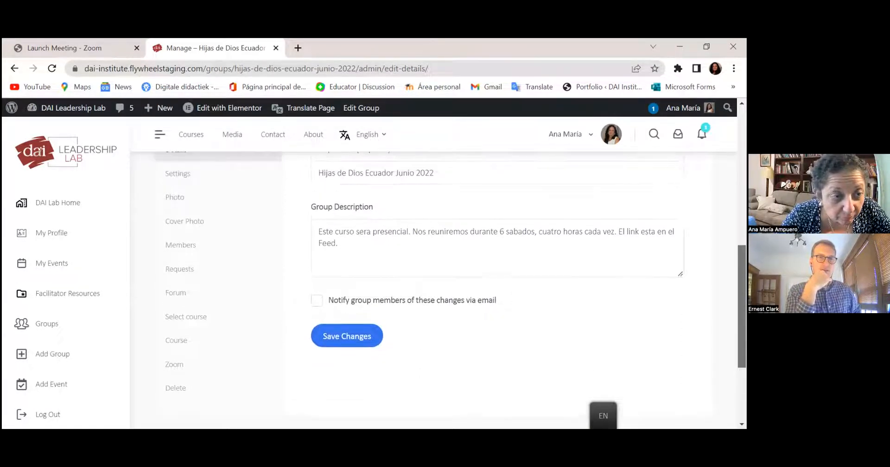
- Go to the group's settings page and save the group settings
left_click(174, 176)
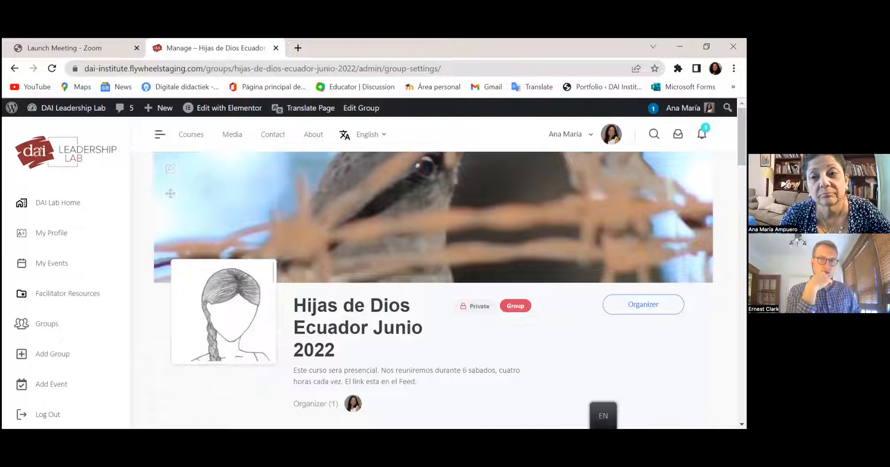
left_click_drag(742, 137, 742, 365)
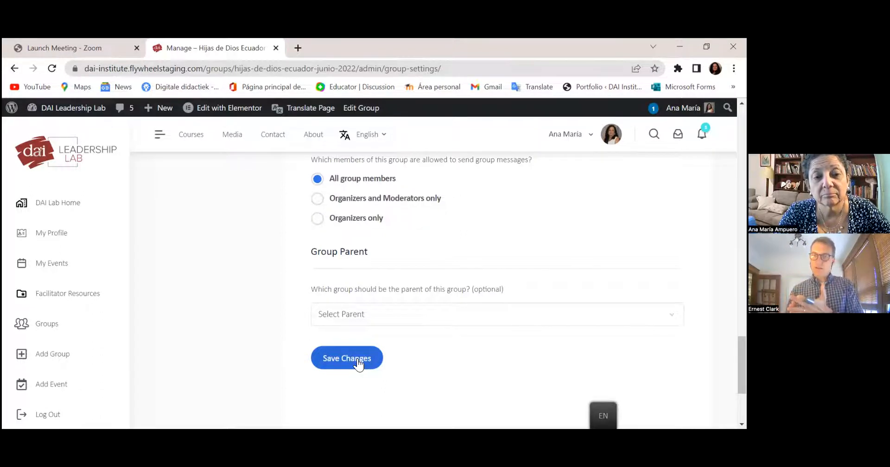
left_click(359, 365)
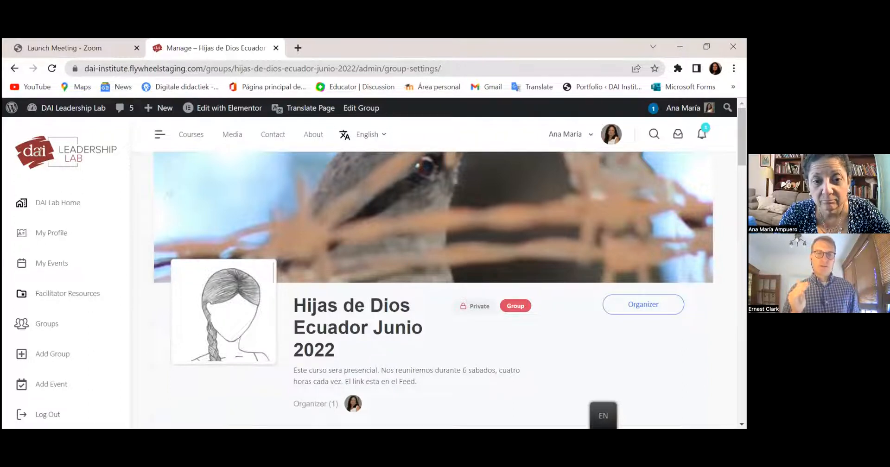
- Show the group's Course page with the Daughters of God course description
scroll(445, 287, "down", 5)
left_click_drag(742, 173, 742, 174)
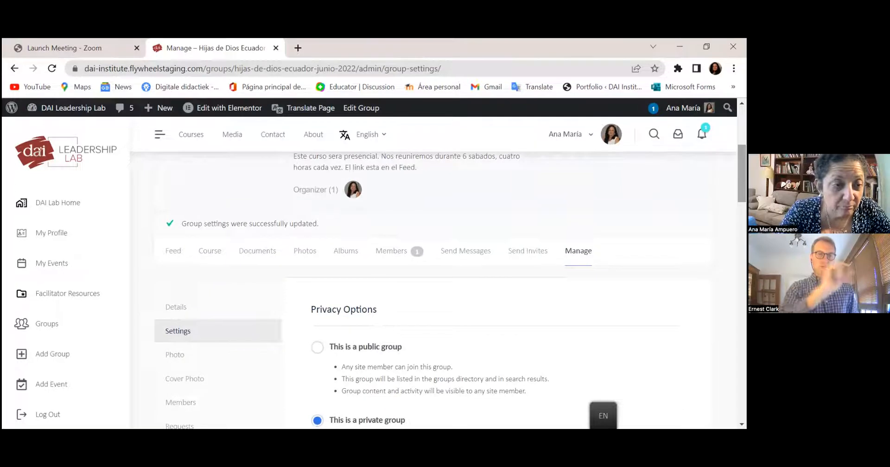
left_click(211, 252)
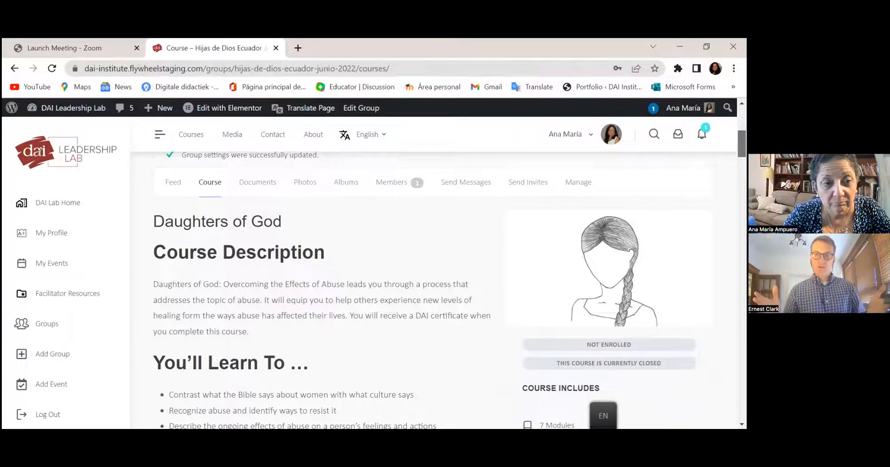
scroll(445, 278, "down", 3)
scroll(324, 278, "up", 1)
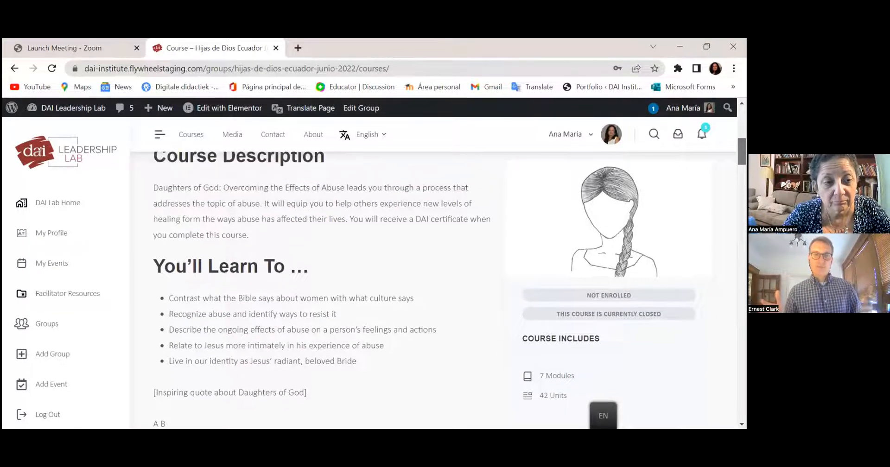
scroll(325, 278, "down", 2)
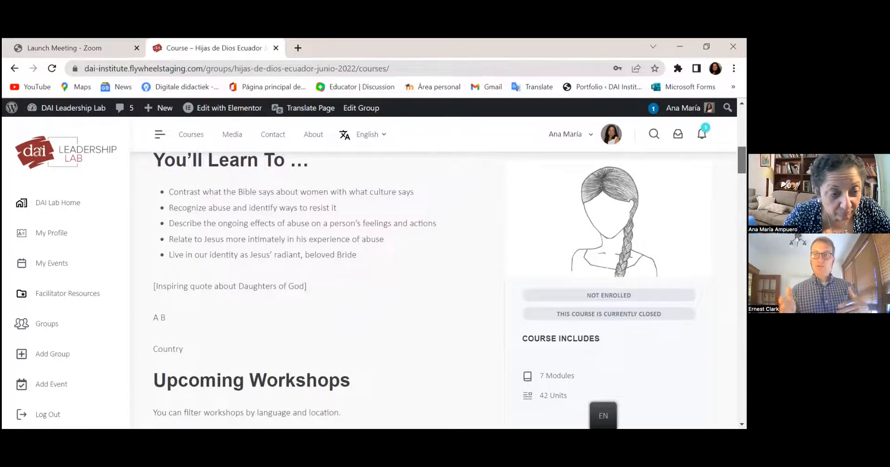
scroll(371, 278, "up", 8)
scroll(371, 278, "down", 2)
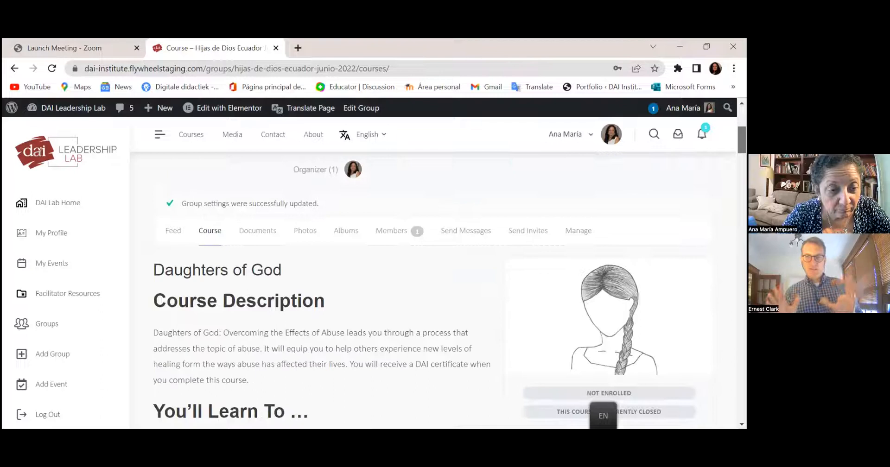
scroll(371, 278, "down", 2)
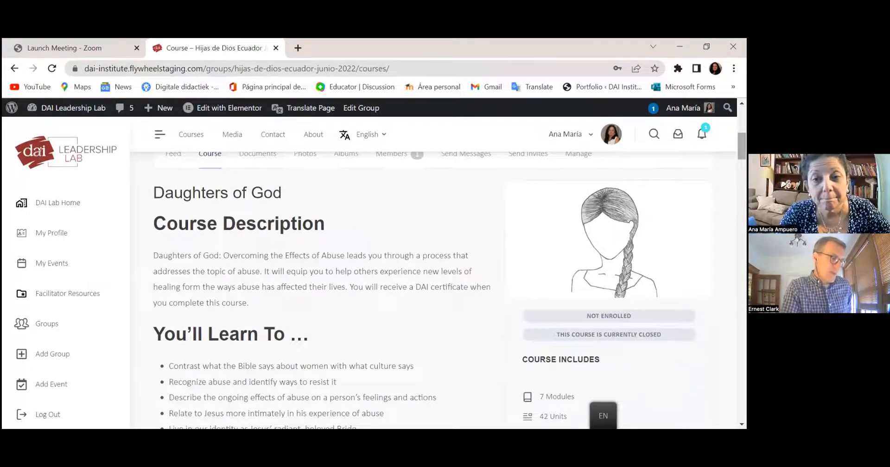
scroll(371, 278, "down", 10)
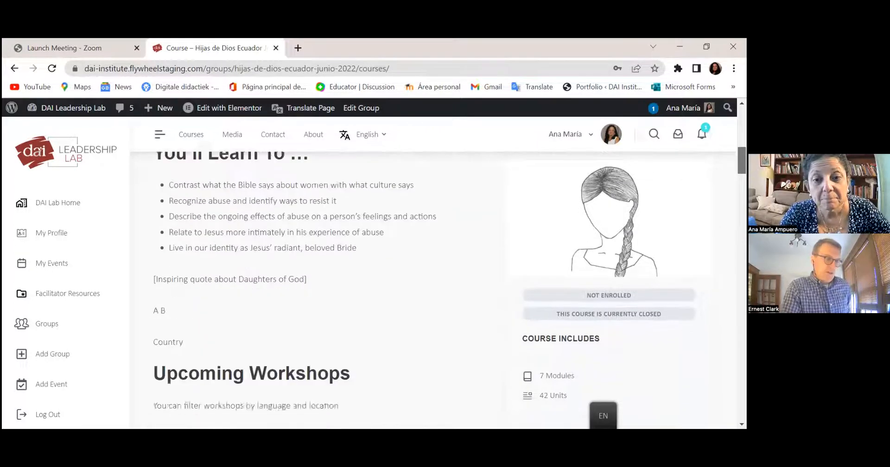
scroll(371, 278, "down", 3)
scroll(371, 278, "up", 12)
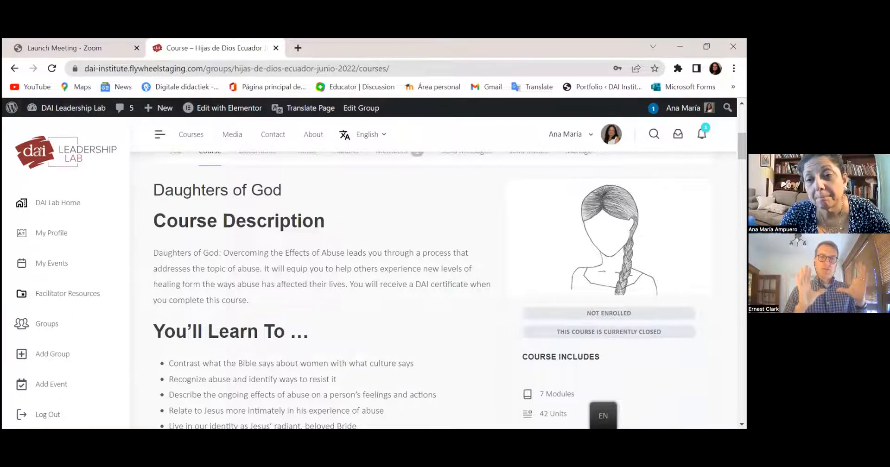
scroll(434, 285, "up", 5)
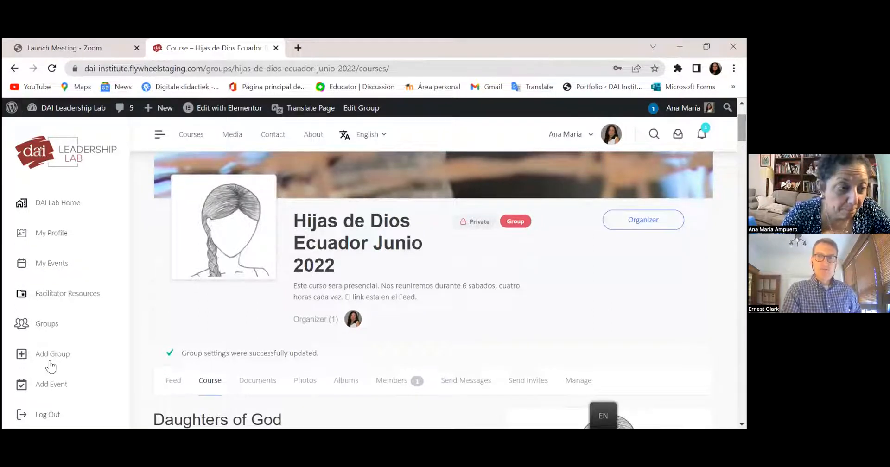
left_click(51, 267)
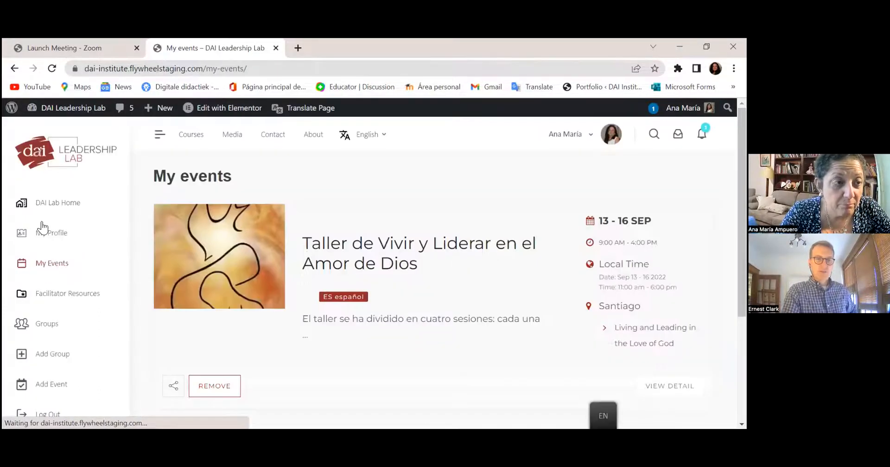
left_click(14, 68)
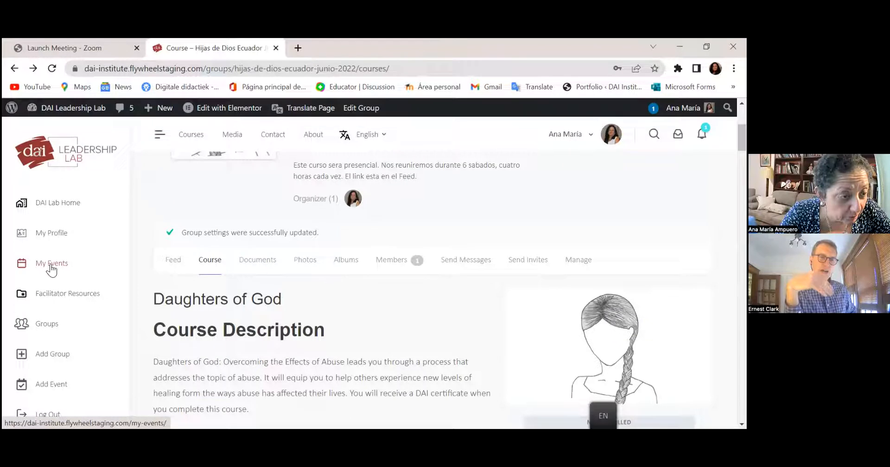
left_click(53, 389)
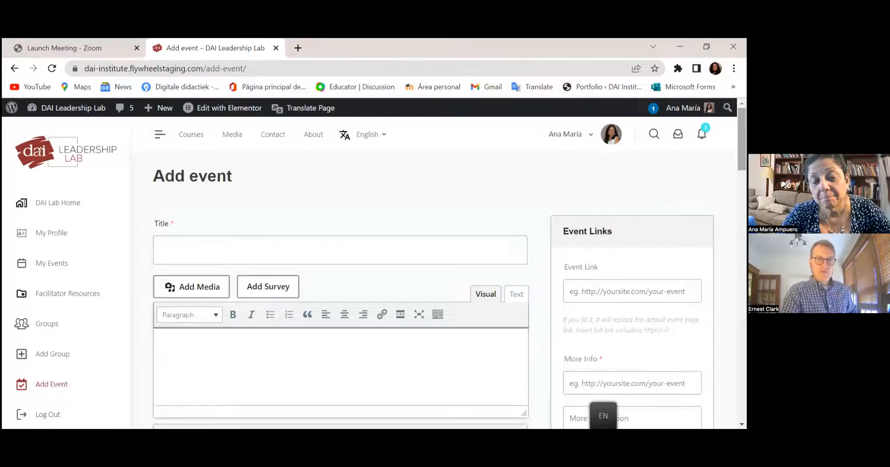
- Title the new event 'Hijas de Dios Ecuador Junio 2022', correcting Julio to Junio
scroll(341, 278, "down", 2)
scroll(340, 279, "up", 1)
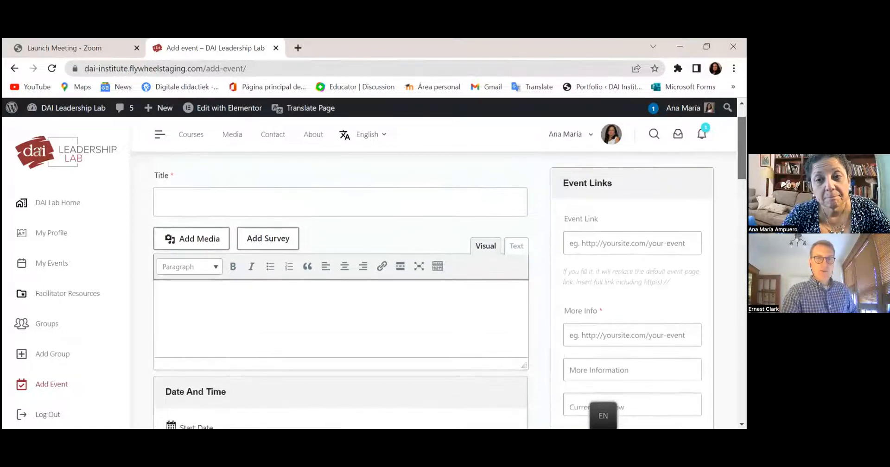
left_click(336, 197)
type("H")
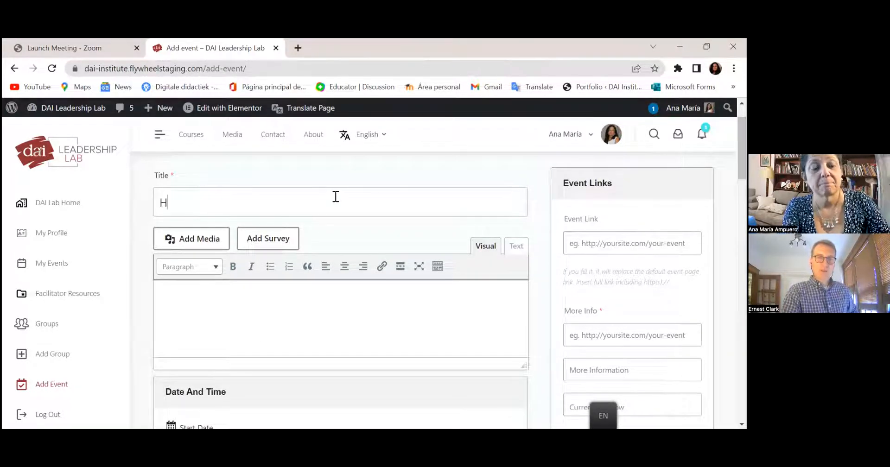
type("ijas de Dios")
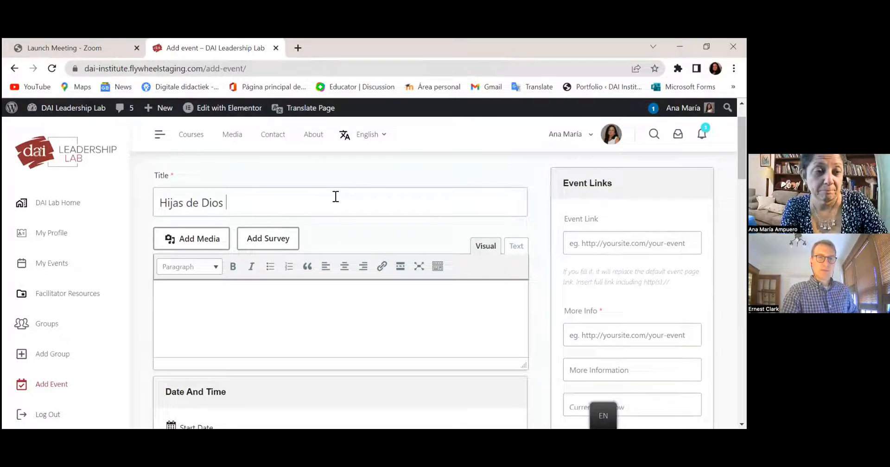
type(" Ecuador ")
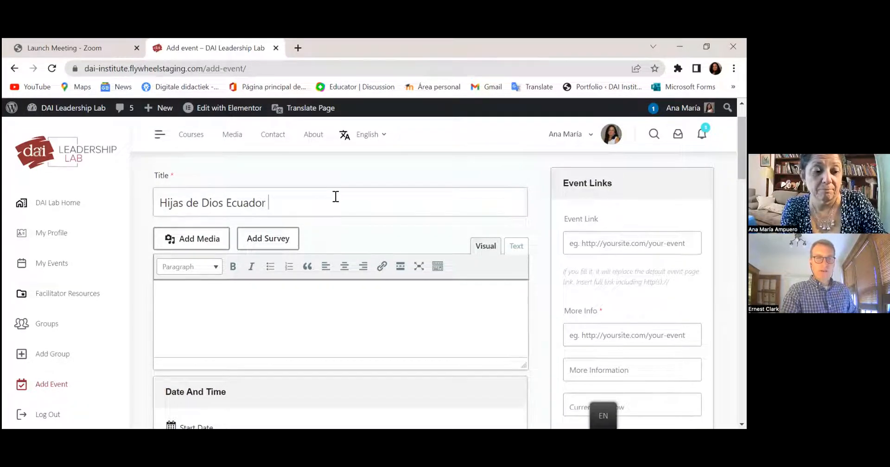
type("Julio 2022")
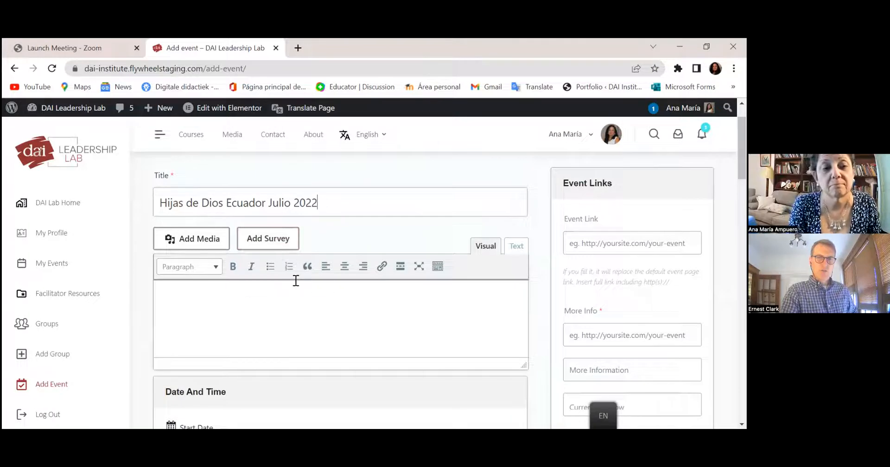
left_click(282, 201)
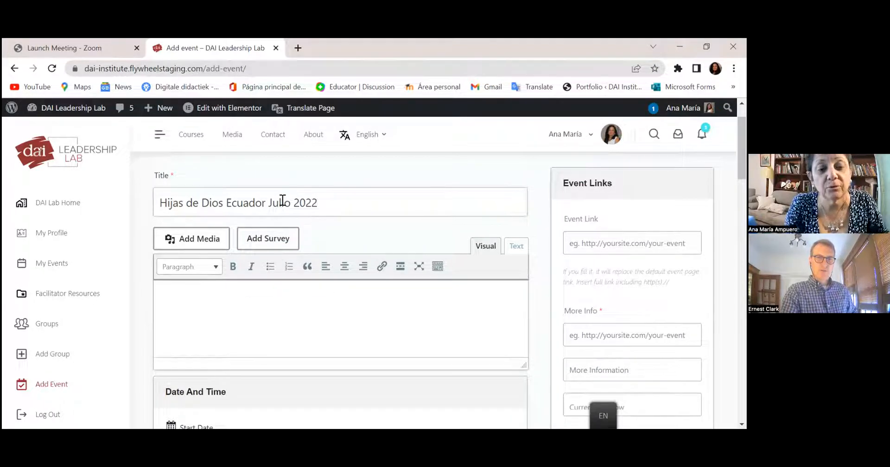
key("BackSpace")
type("n")
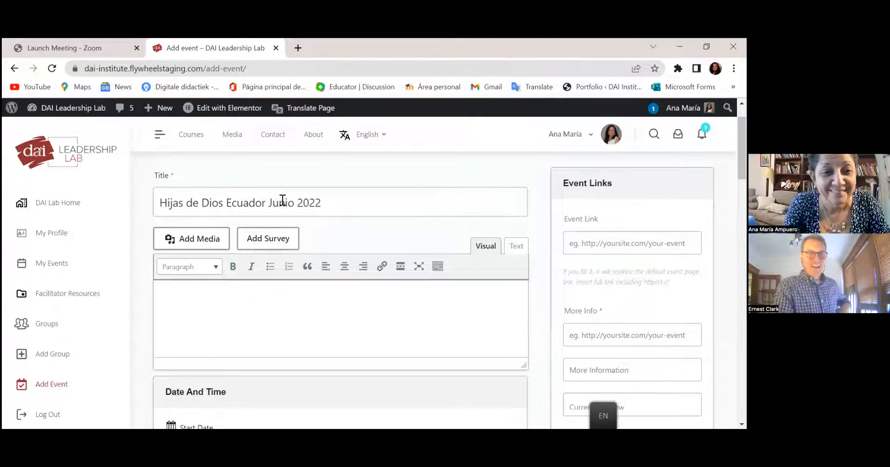
- Enter the event description 'Este es un curso de sanidad y de identidad'
left_click(314, 314)
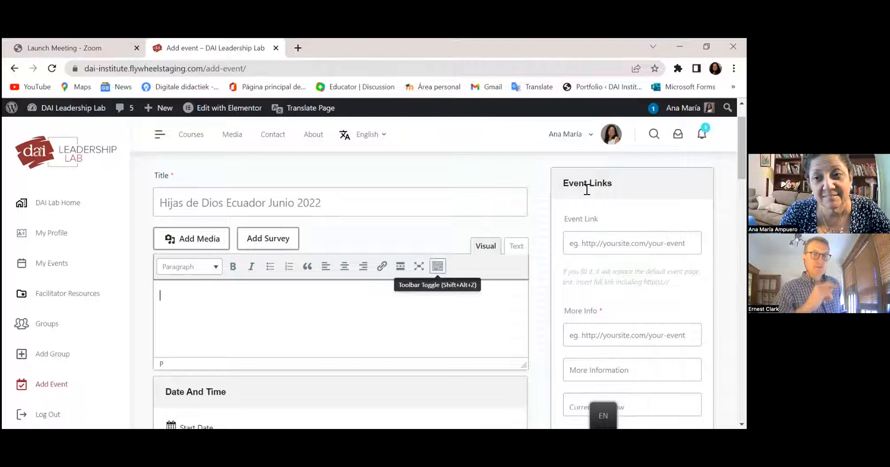
scroll(358, 212, "down", 1)
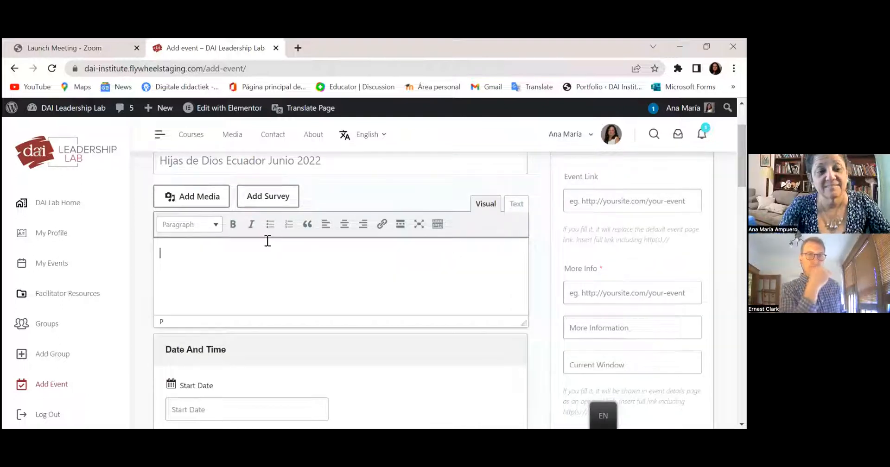
type("Este es")
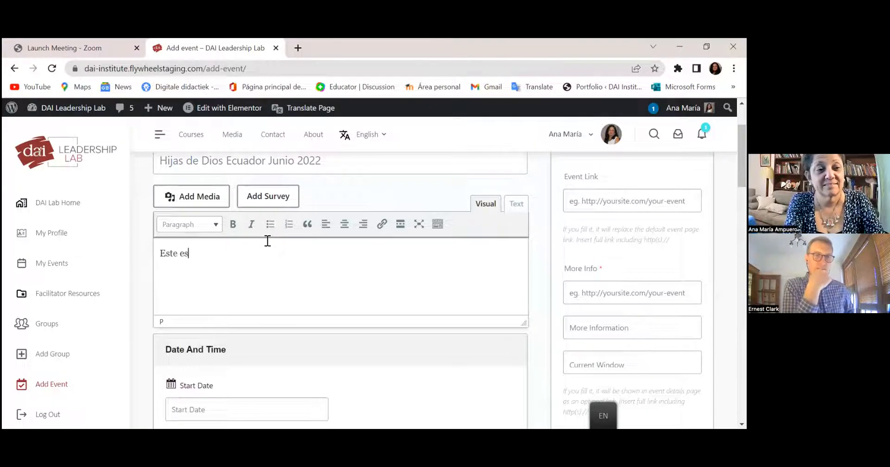
type(" un curso de san")
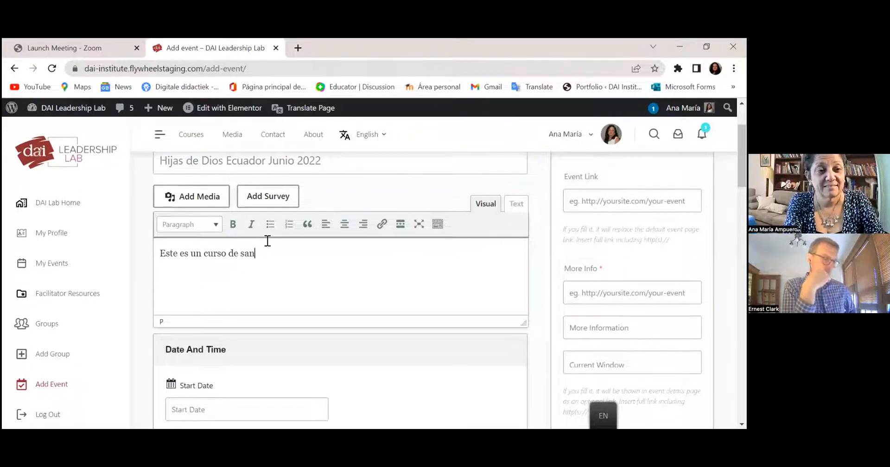
type("idad y ")
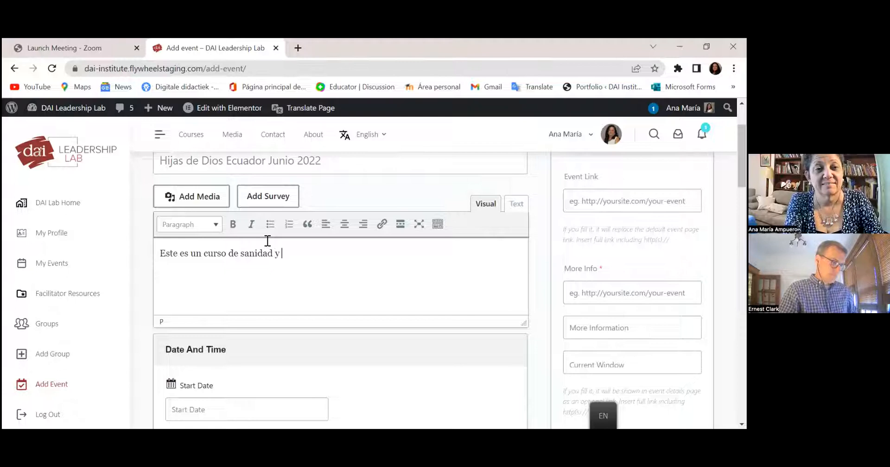
type("de identidad")
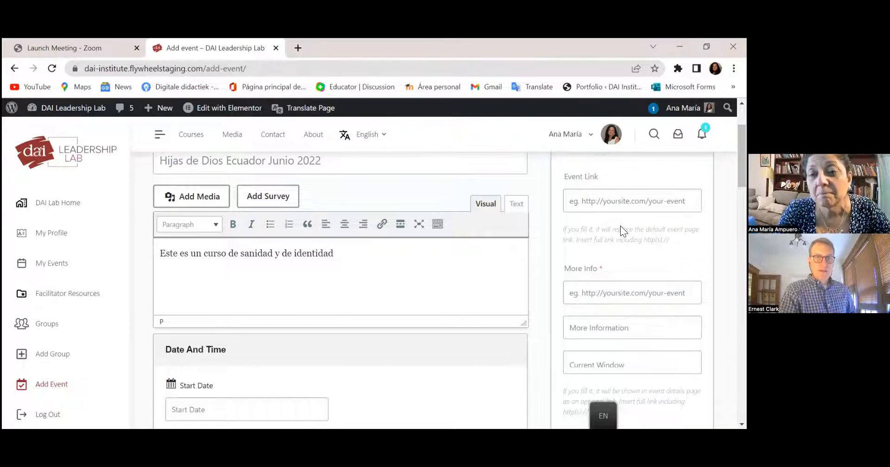
scroll(621, 226, "down", 4)
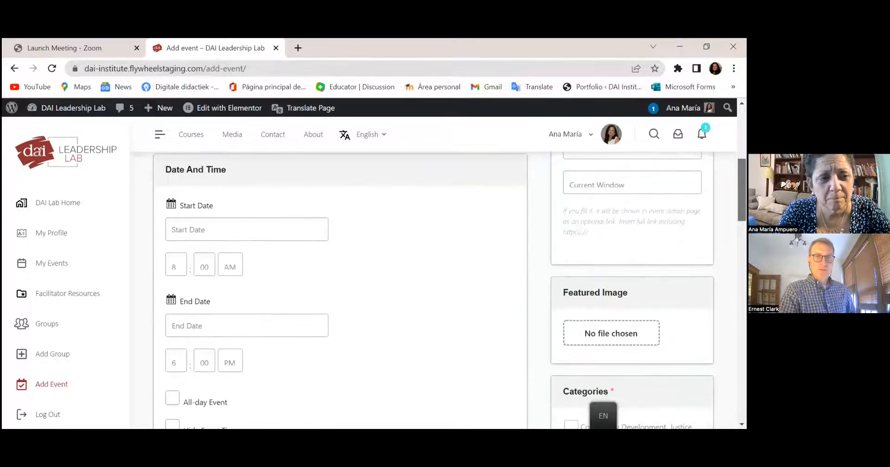
- Pick June 10, 2022 as the event start date, then change it to June 11
left_click(307, 208)
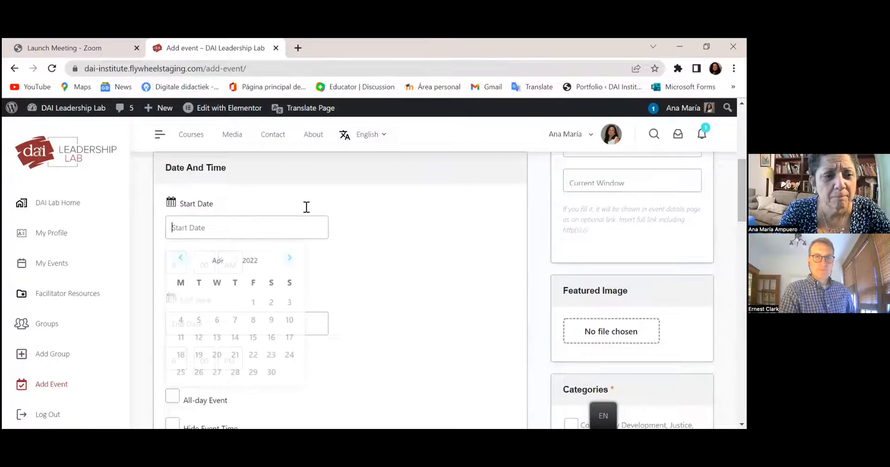
double_click(289, 258)
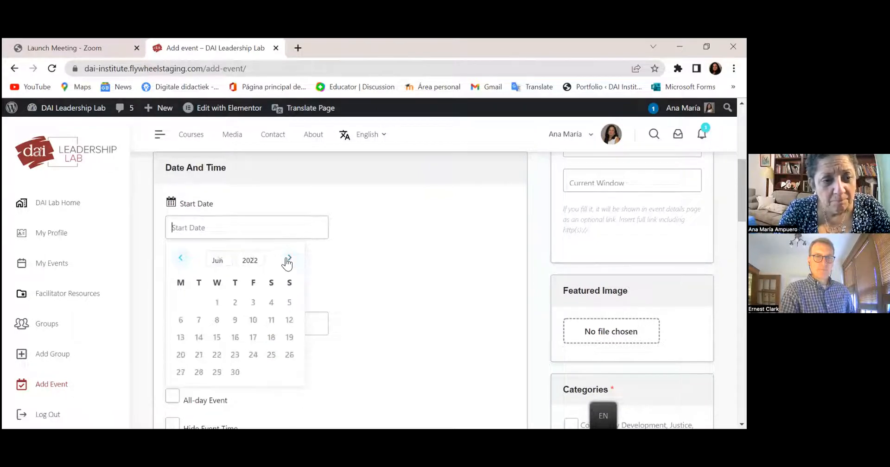
left_click(253, 320)
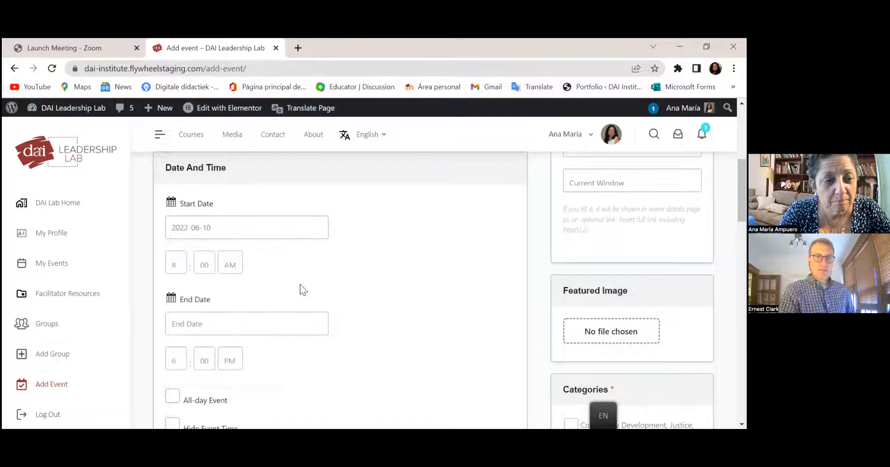
left_click(290, 225)
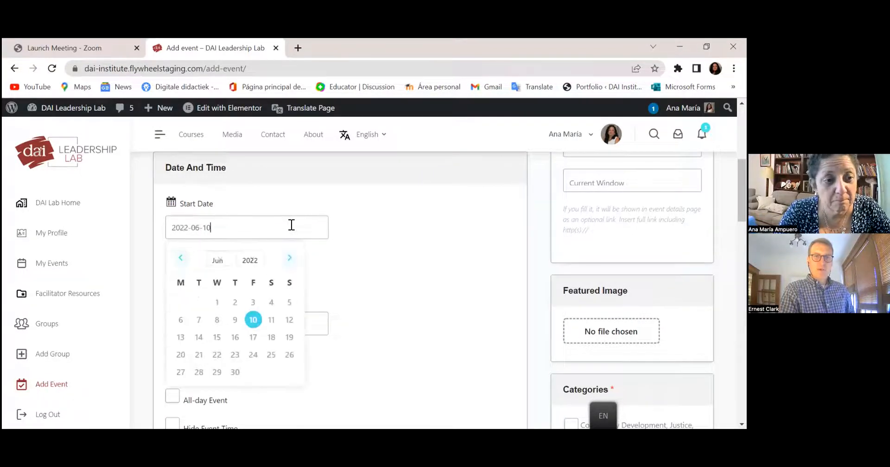
left_click(271, 320)
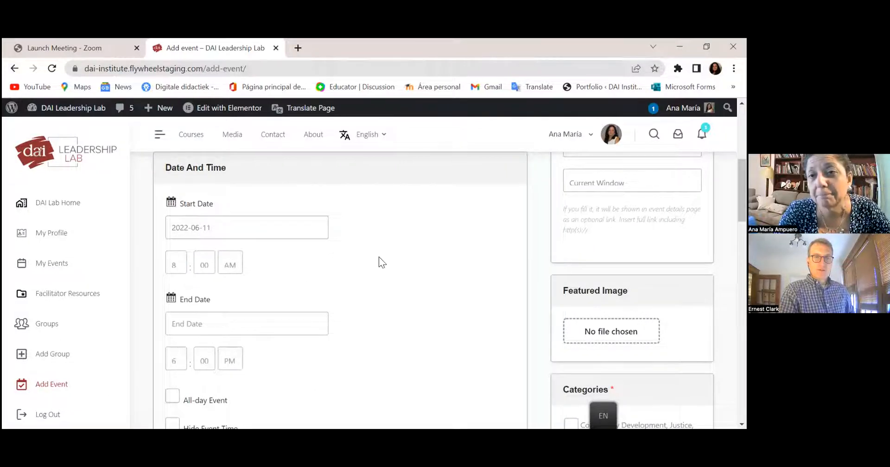
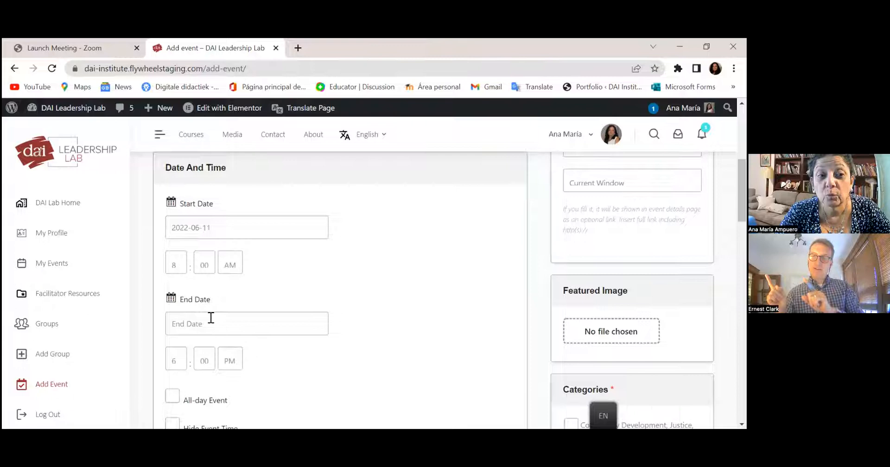
- Set the June 11, 2022 start time to 9:00 AM and leave the end date empty
left_click(172, 263)
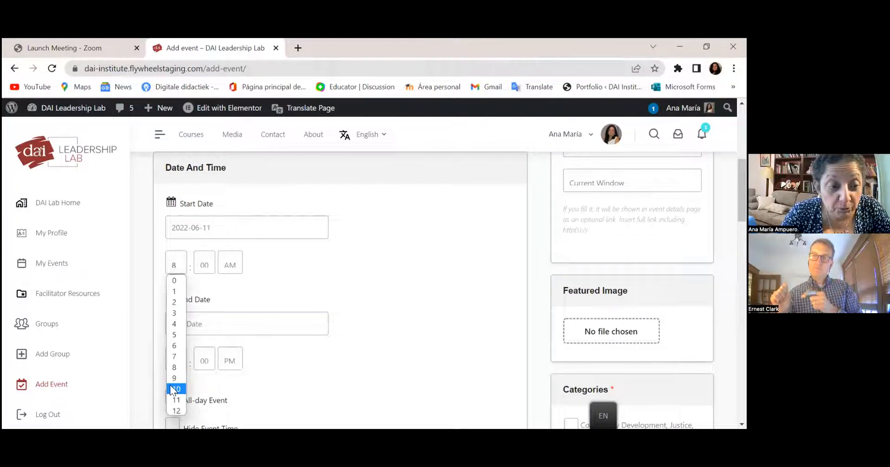
left_click(175, 378)
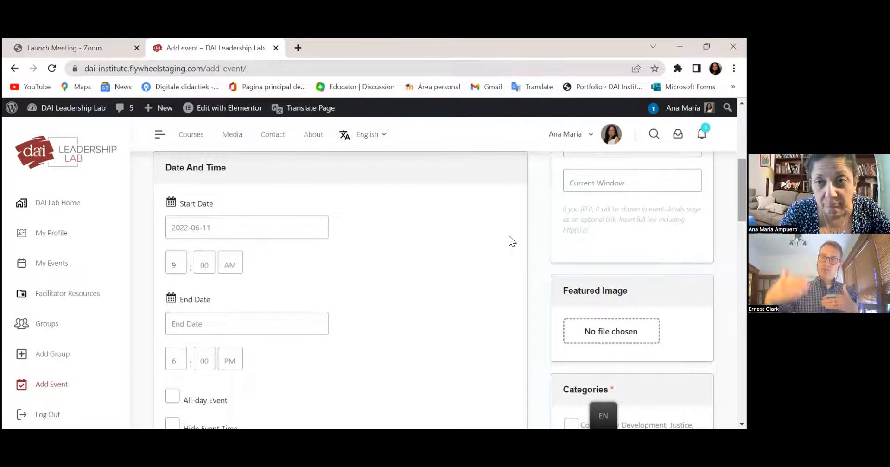
left_click(226, 320)
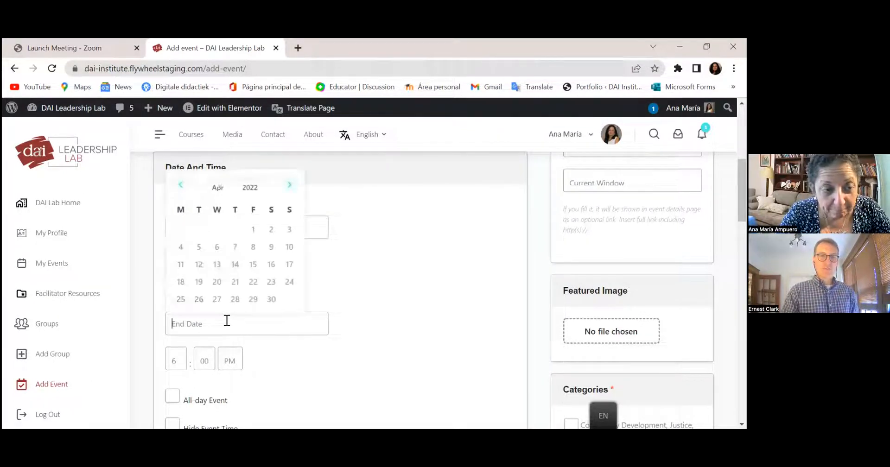
left_click(415, 239)
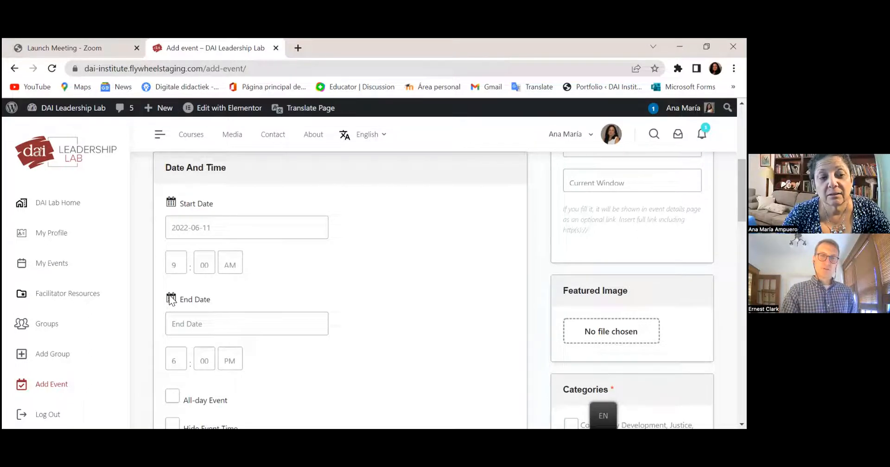
- Turn on event repetition and set it to repeat weekly
scroll(341, 287, "down", 4)
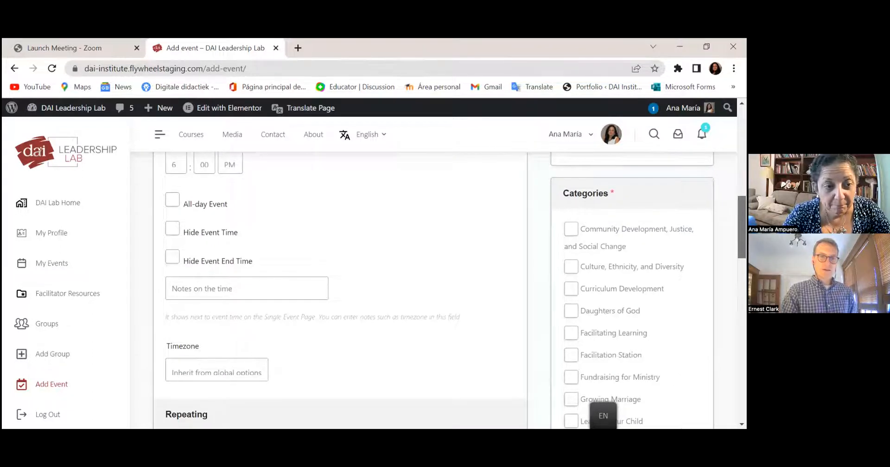
scroll(196, 290, "down", 3)
left_click(172, 316)
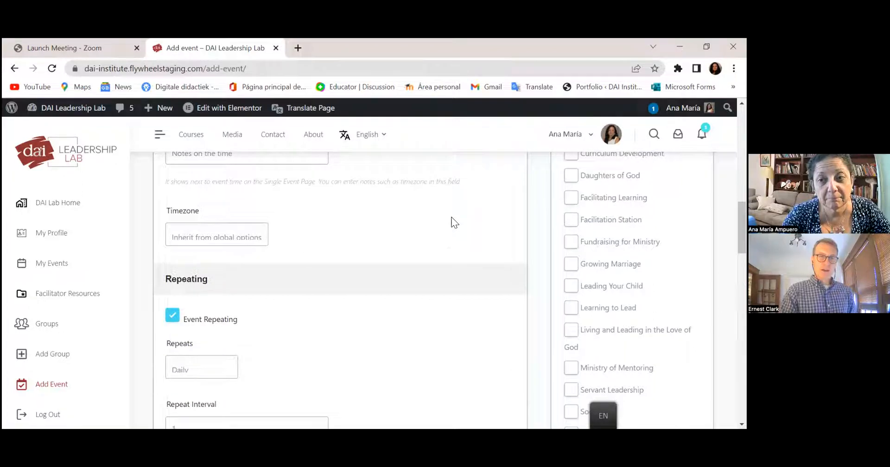
scroll(742, 232, "down", 1)
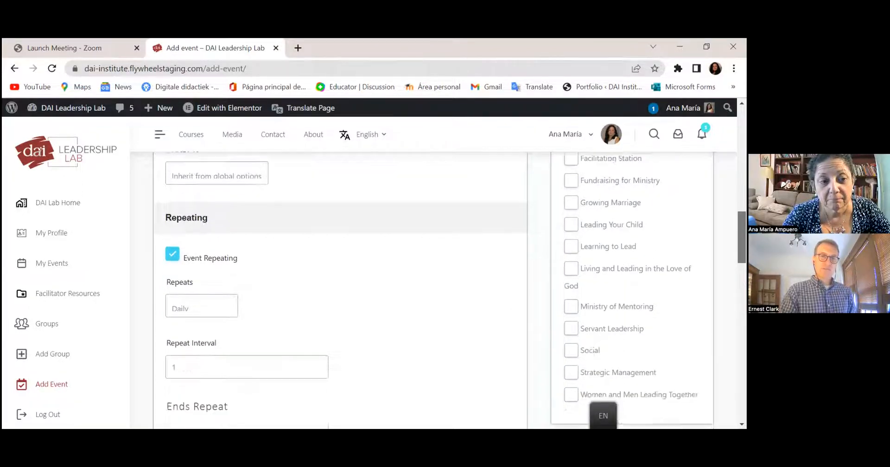
scroll(369, 291, "down", 2)
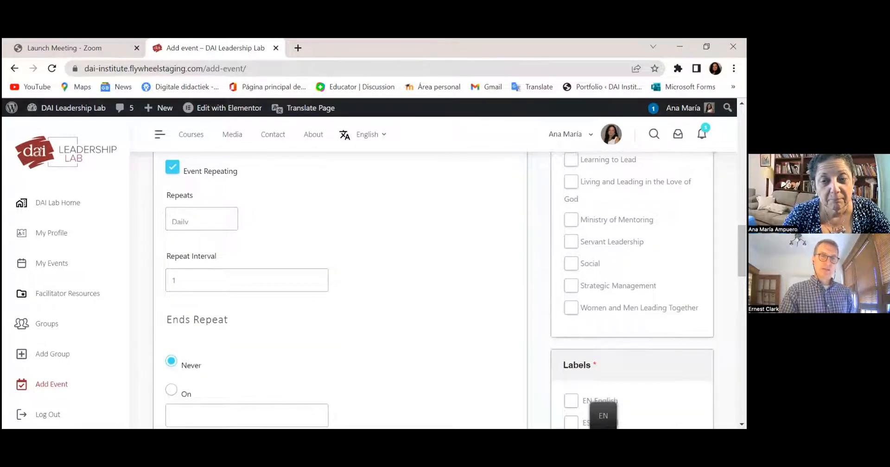
left_click(214, 209)
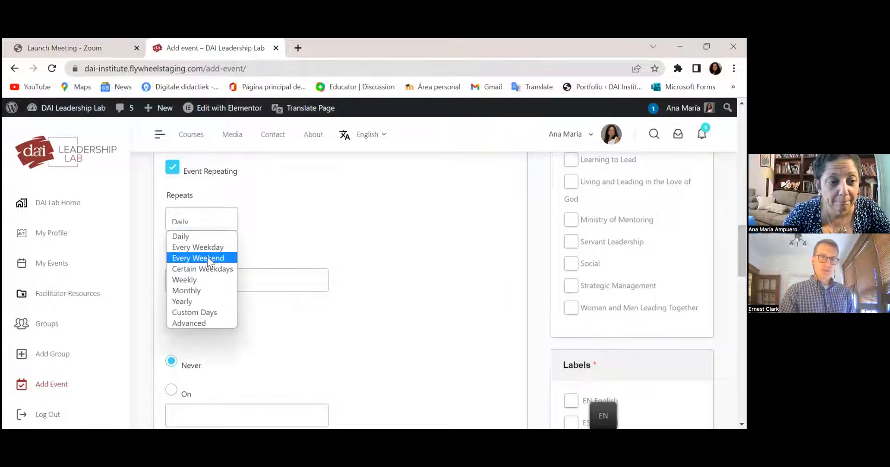
left_click(207, 280)
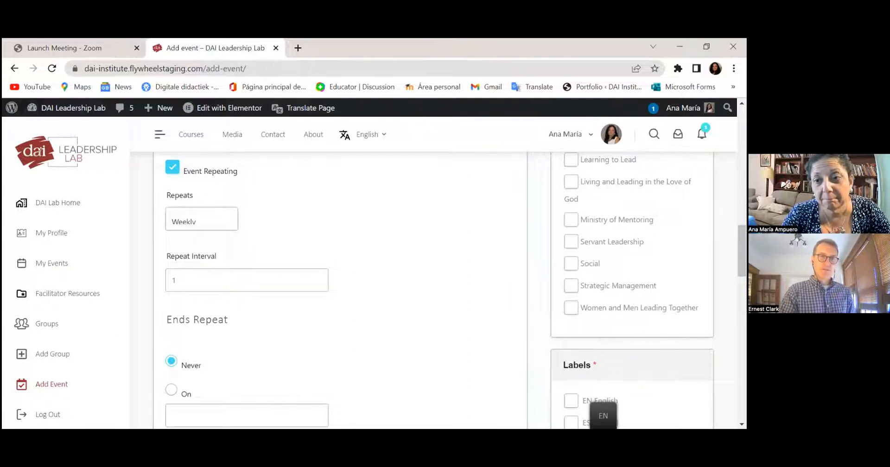
- End the repeat after 6 occurrences and show only one occurrence of the event
scroll(370, 290, "down", 2)
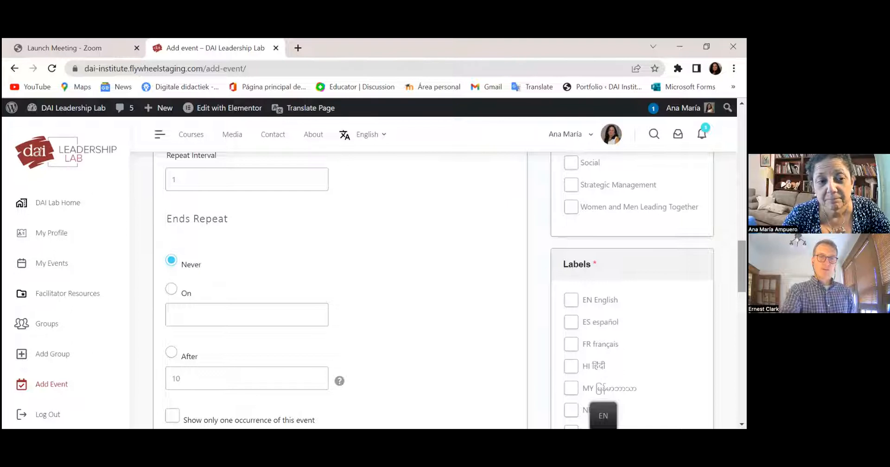
scroll(445, 289, "down", 2)
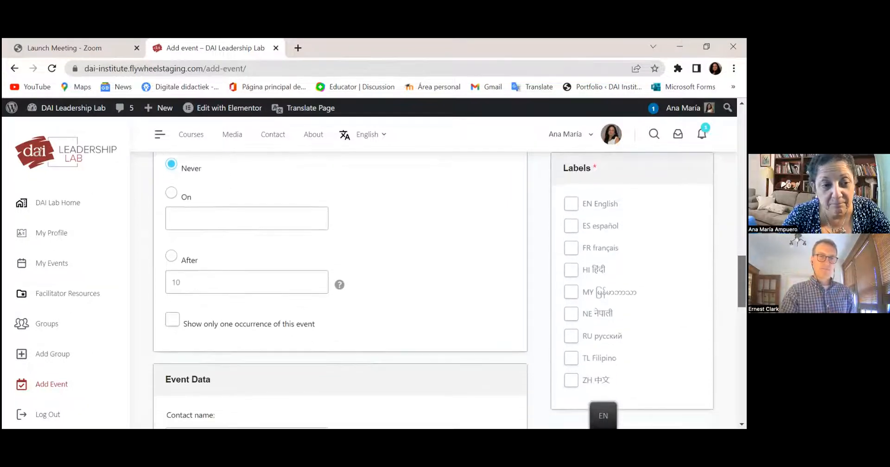
left_click(171, 257)
left_click(184, 286)
key("BackSpace")
key("BackSpace")
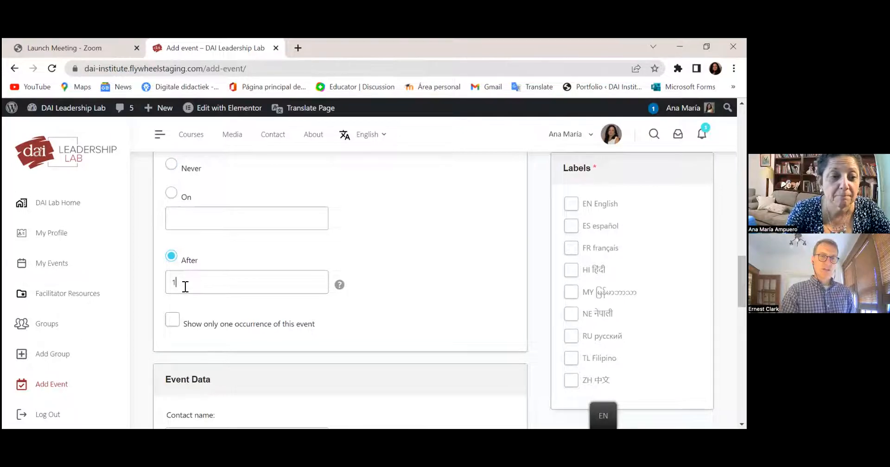
type("6")
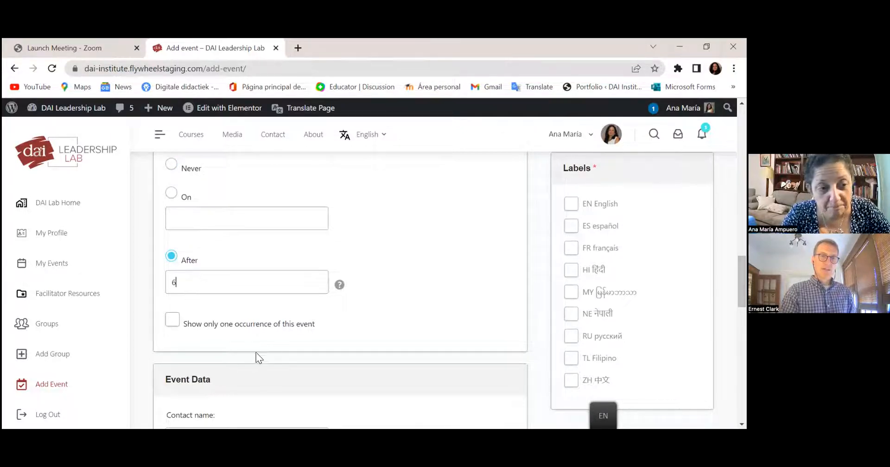
left_click(179, 320)
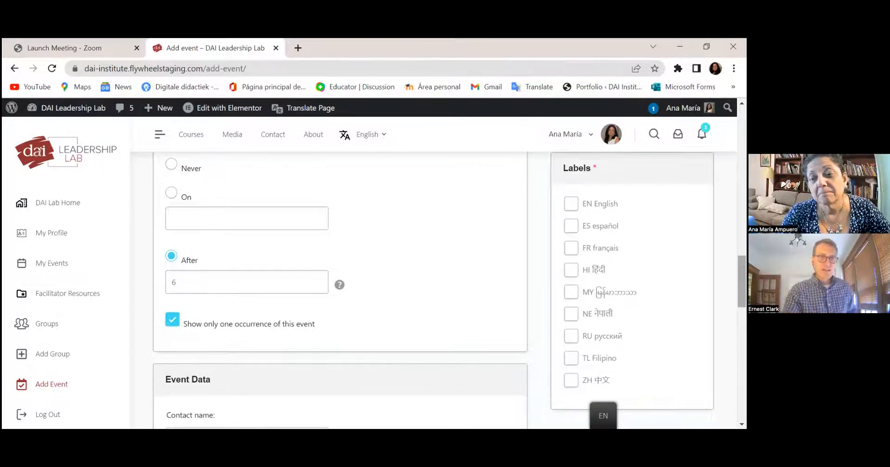
scroll(341, 278, "down", 3)
- Set the End Date hour to 1 so the event ends at 1:00 PM
scroll(340, 279, "up", 3)
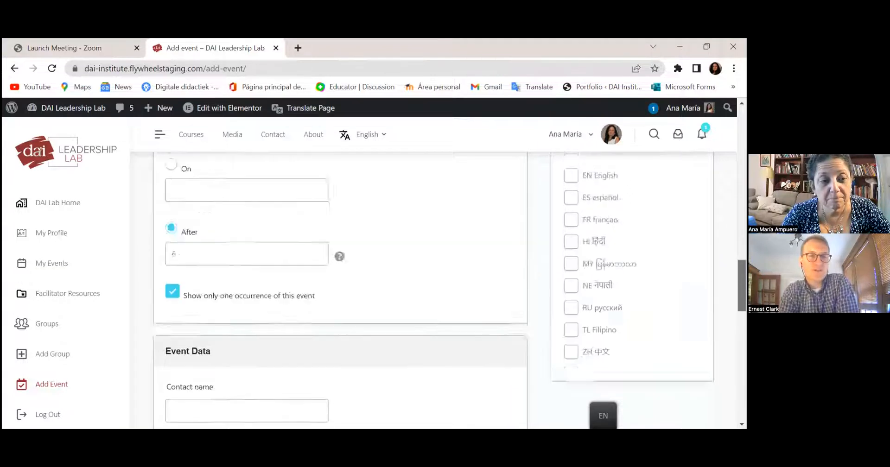
scroll(341, 278, "up", 15)
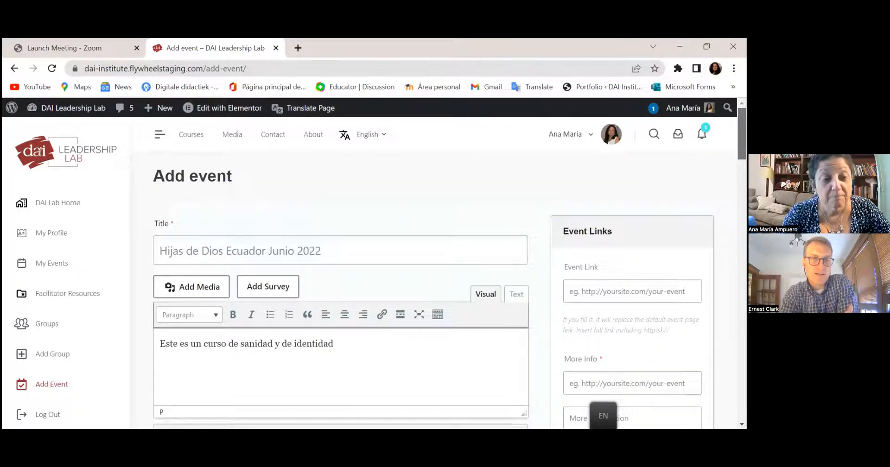
scroll(341, 278, "down", 2)
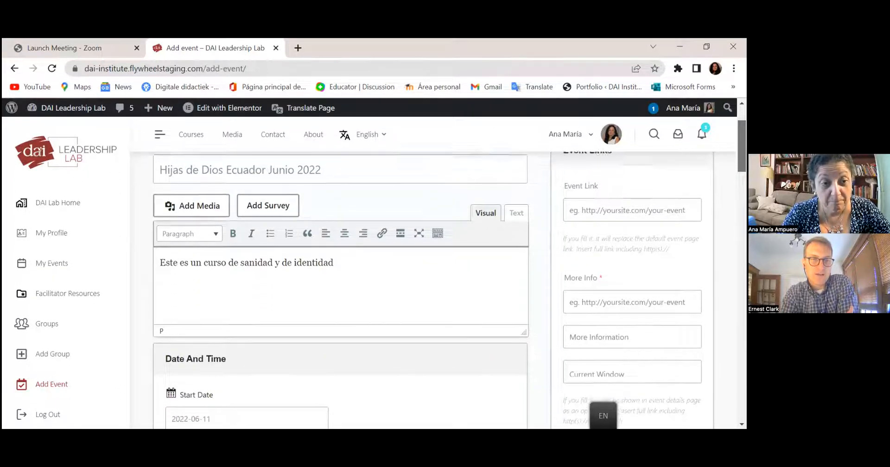
scroll(341, 279, "down", 4)
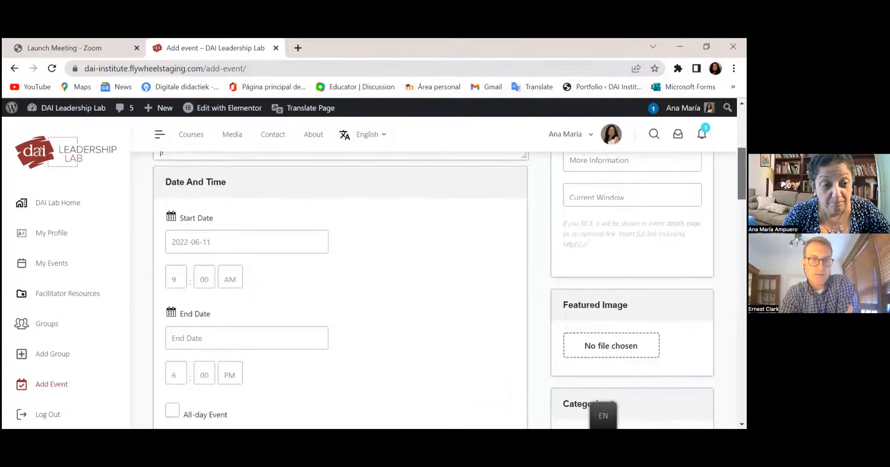
scroll(341, 278, "down", 2)
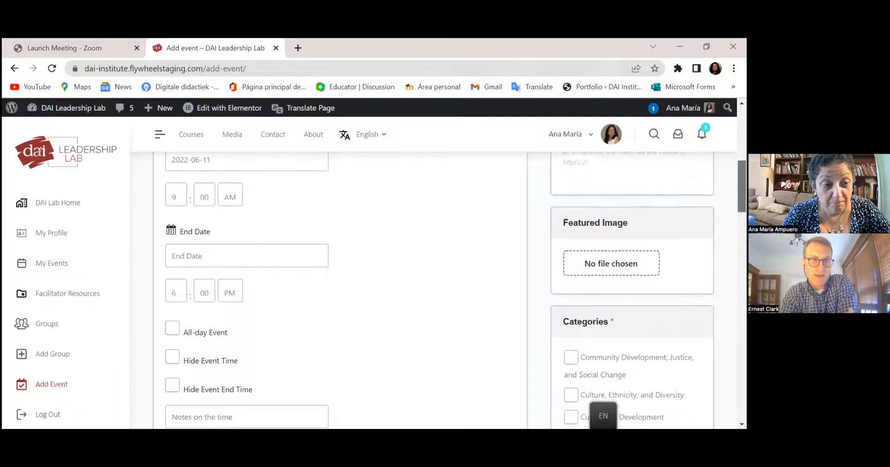
scroll(455, 290, "down", 1)
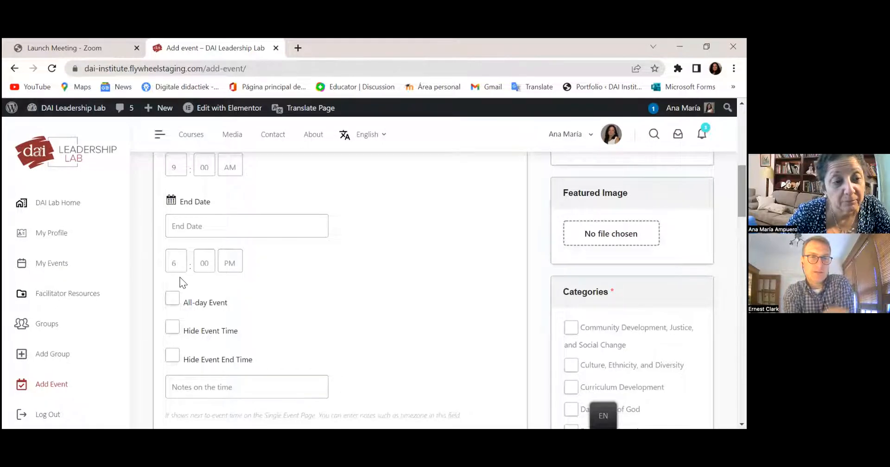
left_click(178, 264)
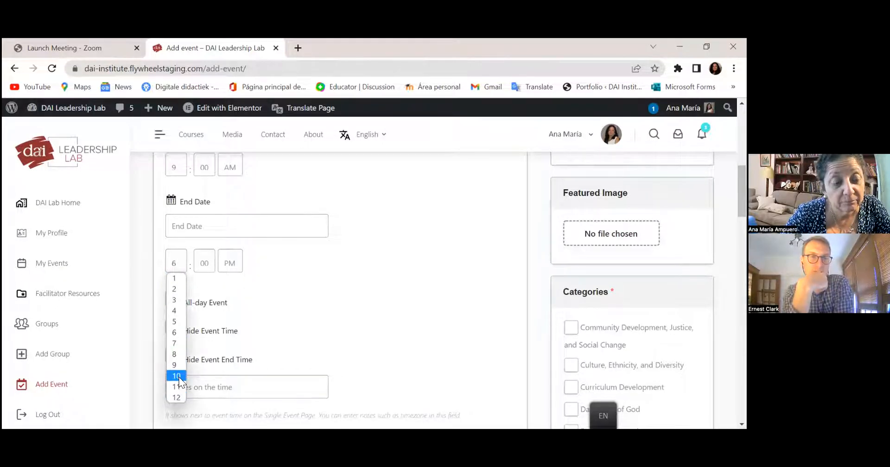
left_click(179, 277)
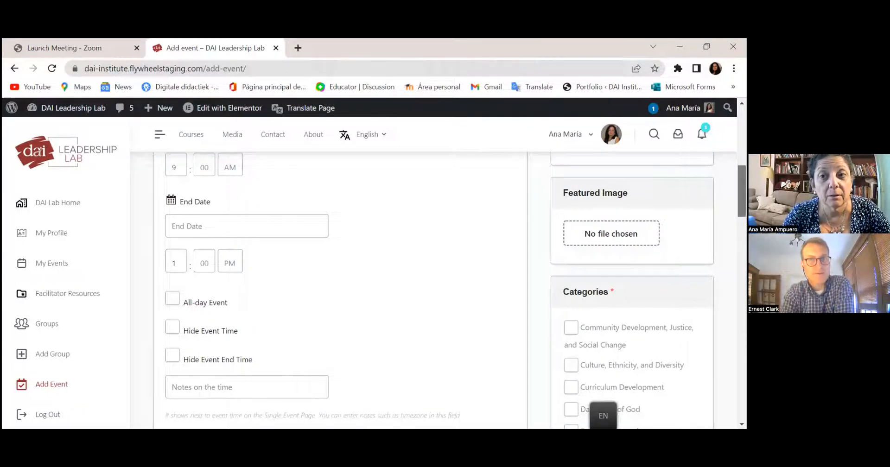
scroll(341, 291, "down", 5)
scroll(341, 291, "down", 6)
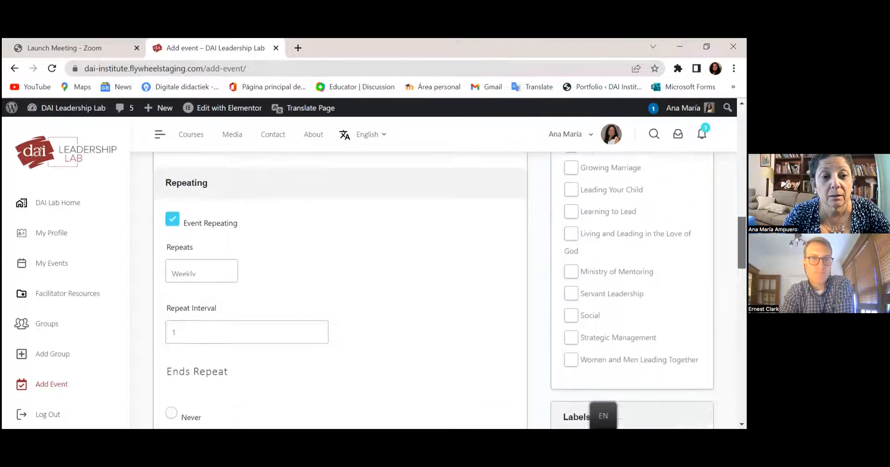
scroll(341, 290, "down", 3)
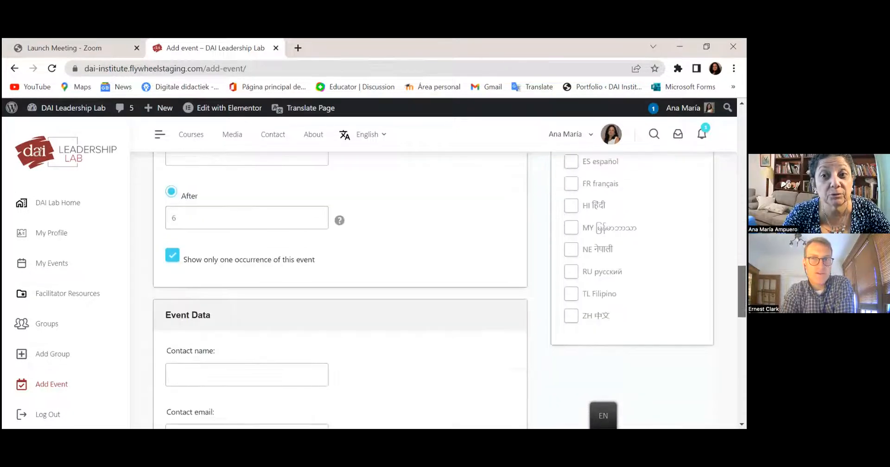
scroll(340, 291, "down", 7)
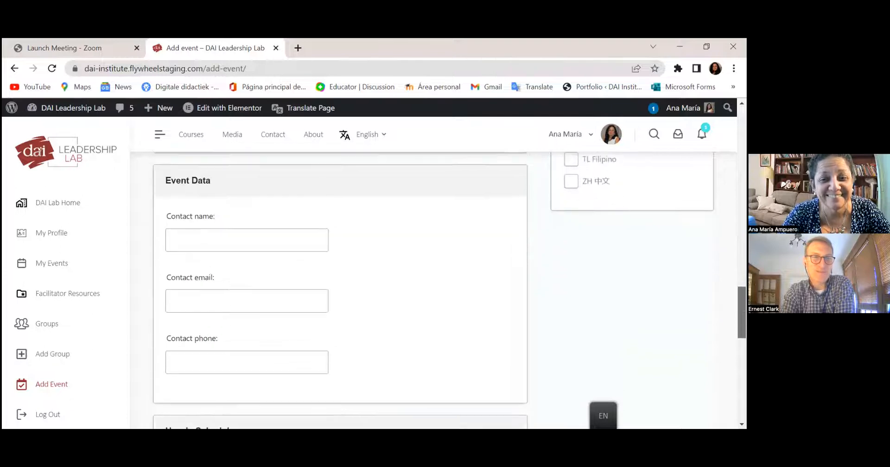
scroll(340, 290, "down", 3)
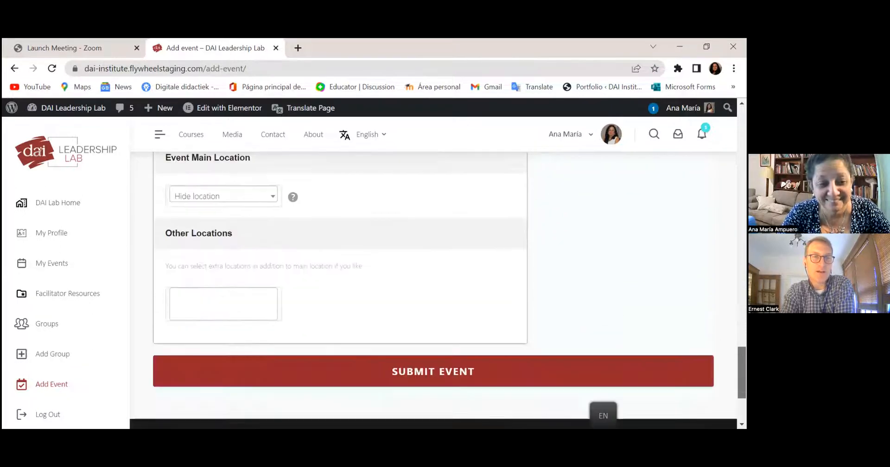
scroll(341, 290, "up", 15)
scroll(341, 290, "up", 10)
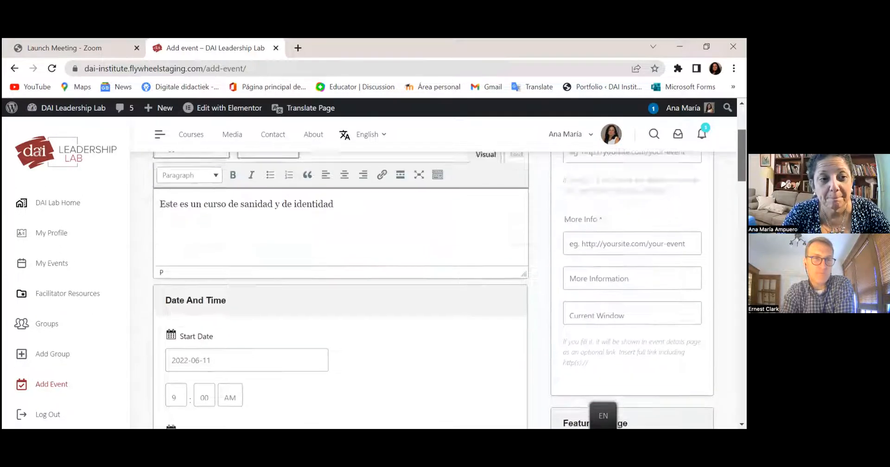
scroll(340, 290, "down", 3)
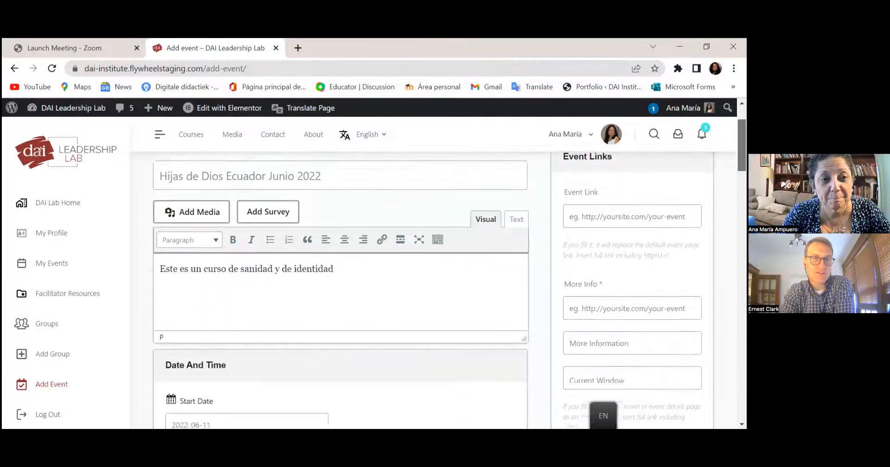
scroll(341, 291, "down", 5)
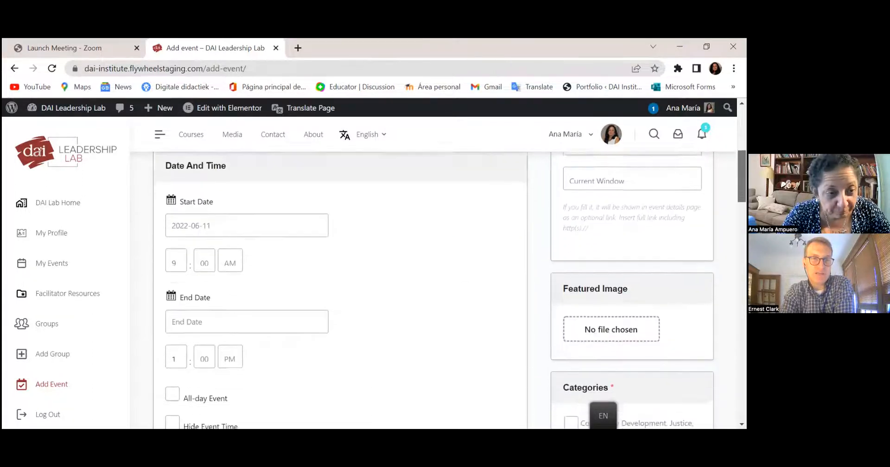
scroll(341, 290, "down", 3)
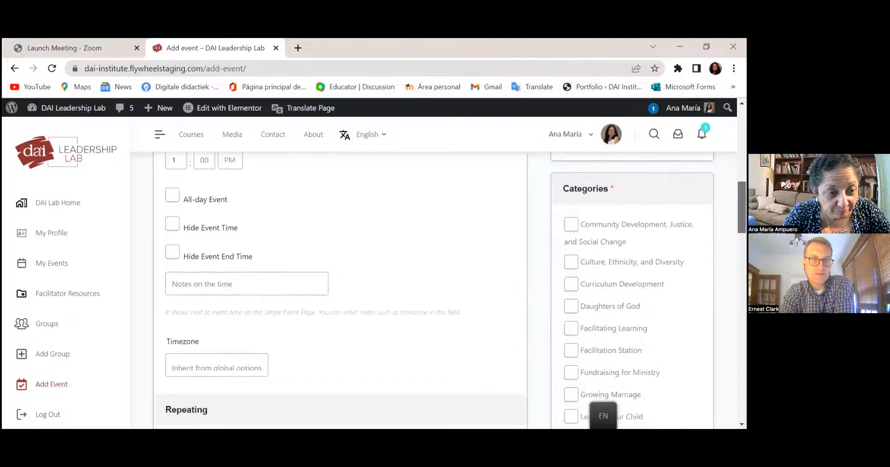
scroll(450, 290, "down", 2)
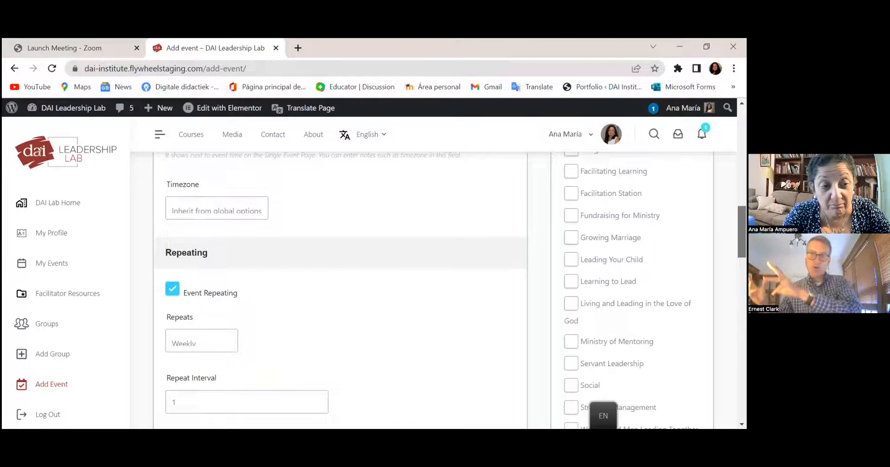
scroll(450, 289, "down", 3)
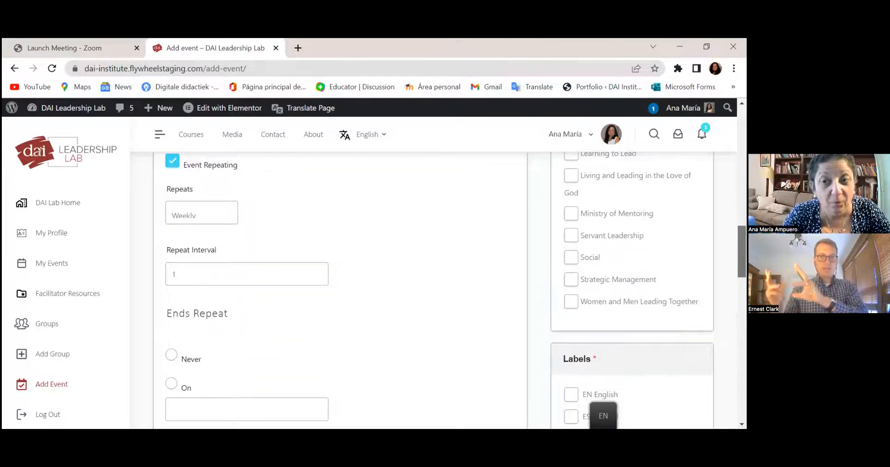
scroll(449, 289, "down", 1)
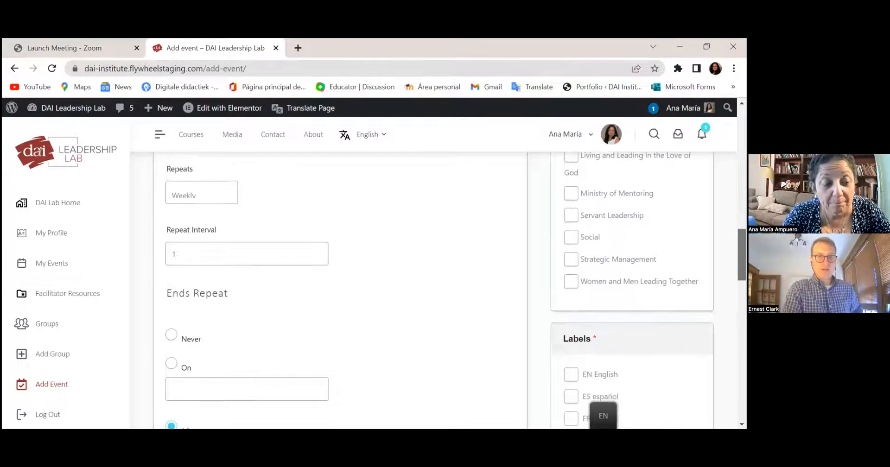
scroll(450, 290, "down", 1)
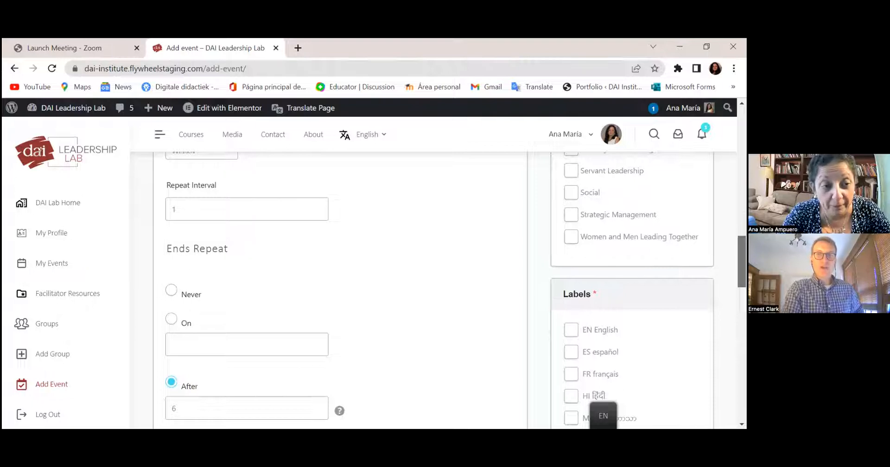
scroll(449, 290, "down", 1)
scroll(450, 290, "down", 3)
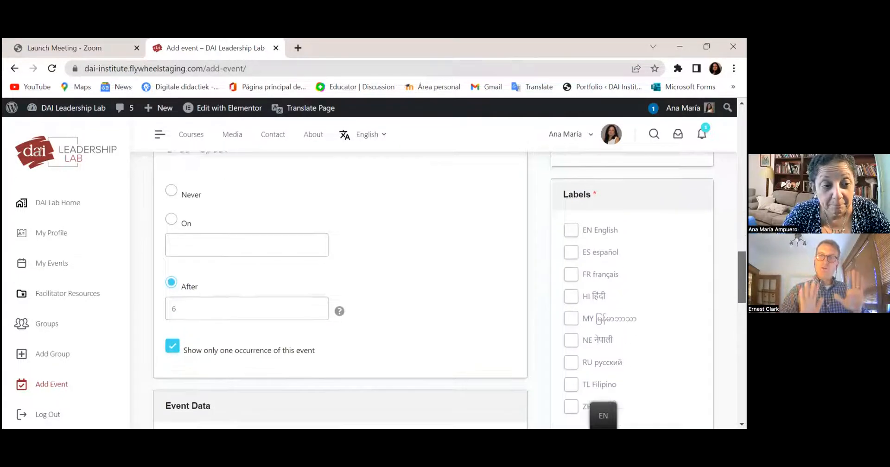
scroll(450, 290, "down", 1)
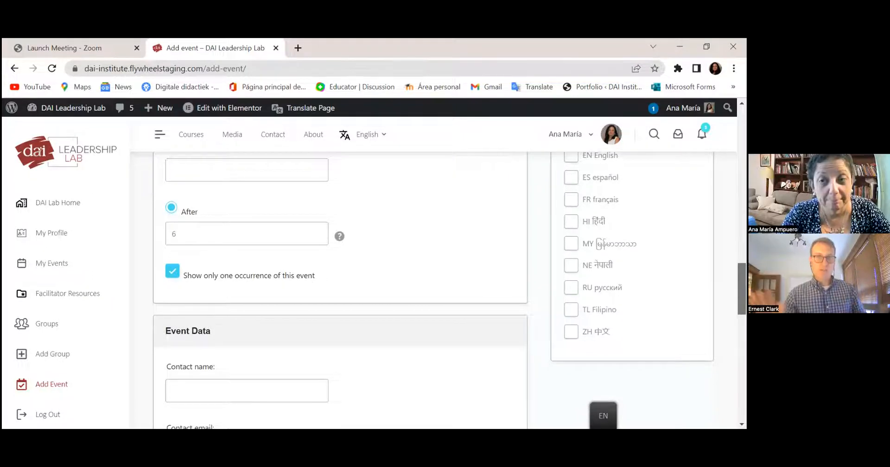
scroll(340, 290, "down", 2)
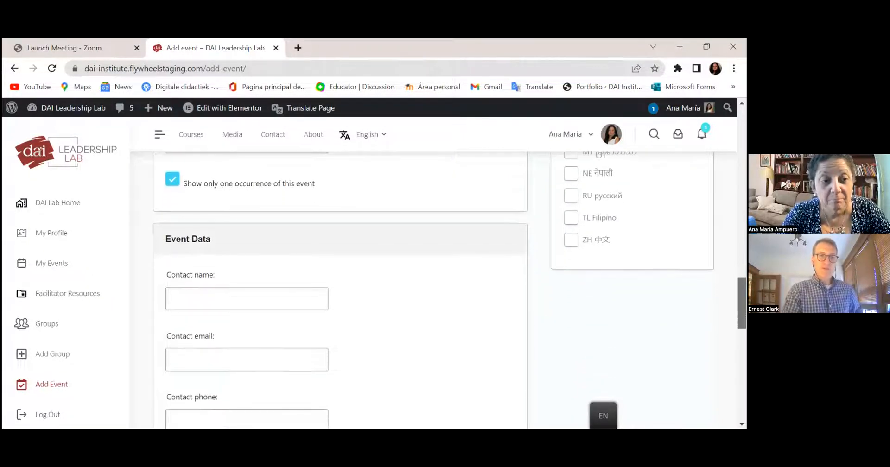
scroll(341, 290, "down", 1)
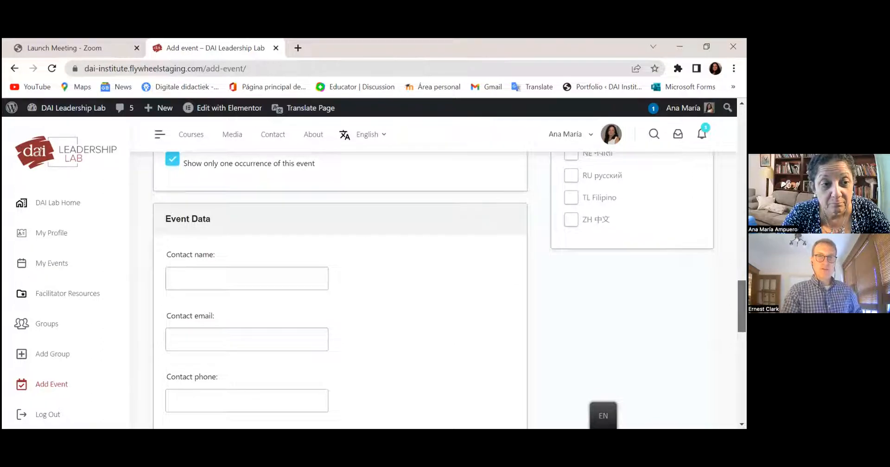
- Fill in the contact's name from the saved suggestion and type the contact's e-mail address
left_click(293, 279)
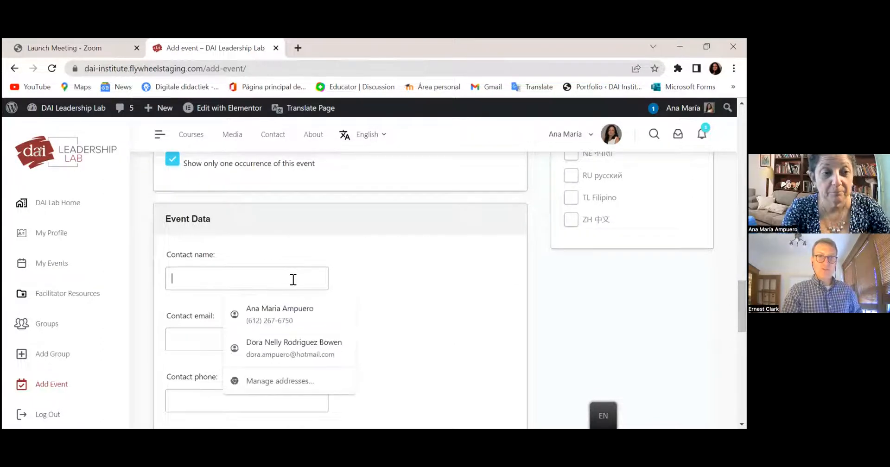
type("Ana Maria")
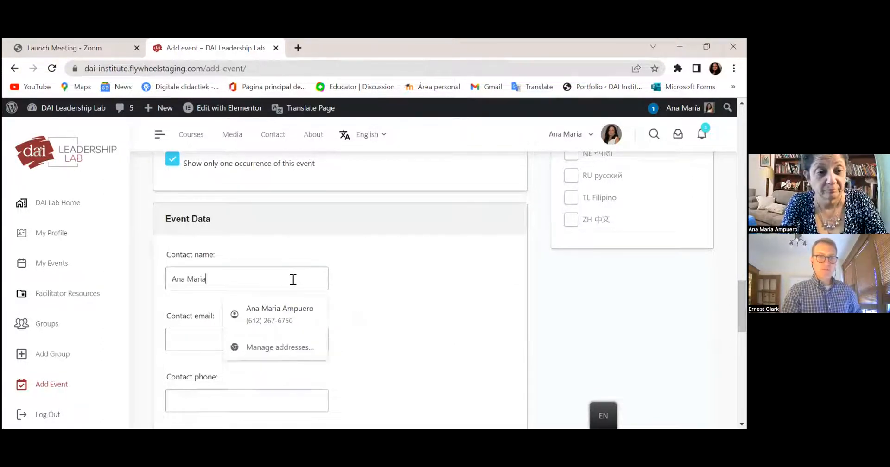
left_click(288, 301)
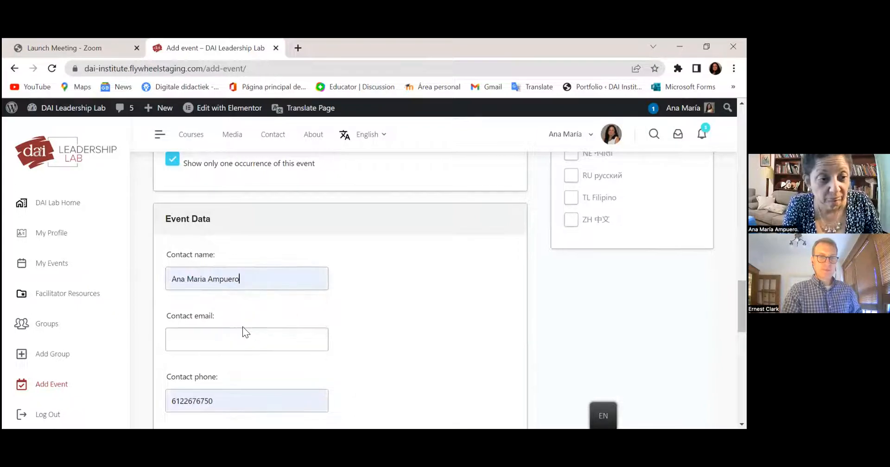
left_click(239, 332)
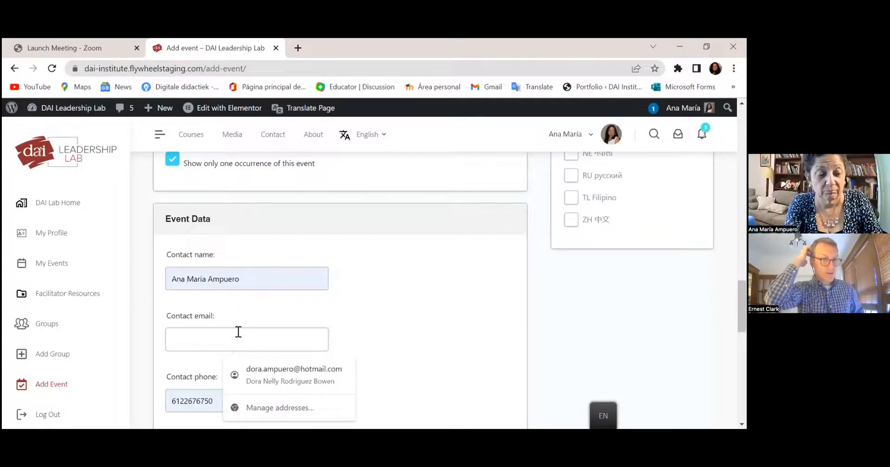
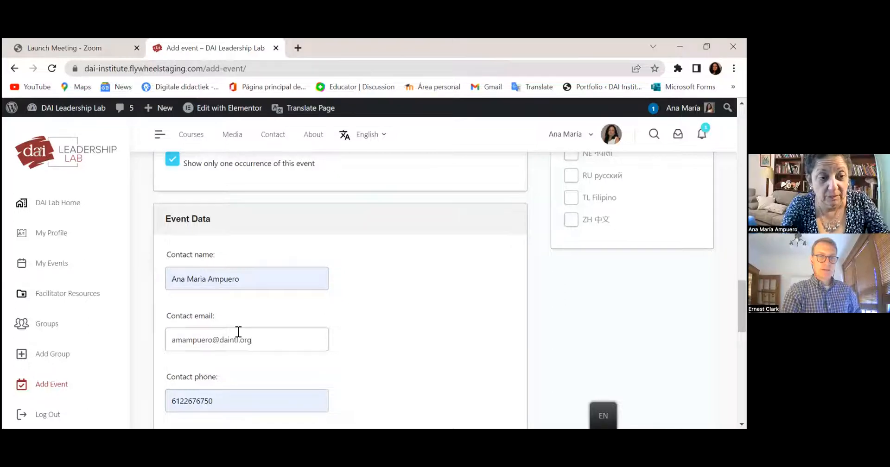
- Replace the old contact phone number with the new phone number
left_click(224, 400)
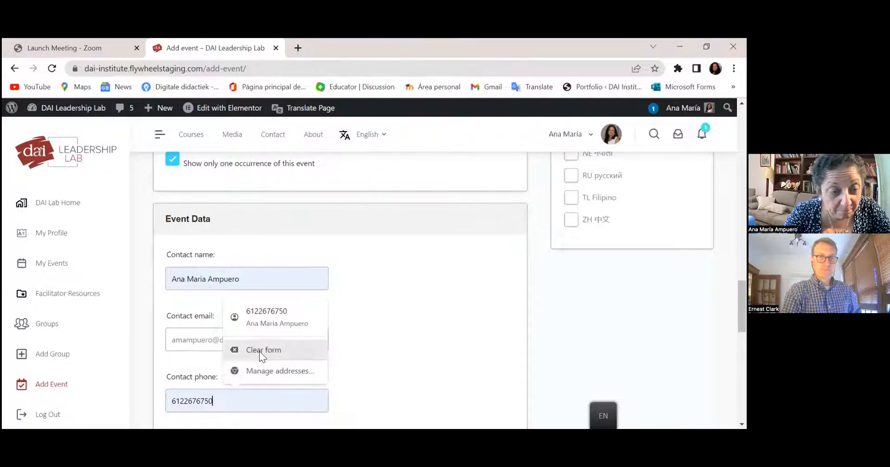
left_click_drag(226, 406, 120, 405)
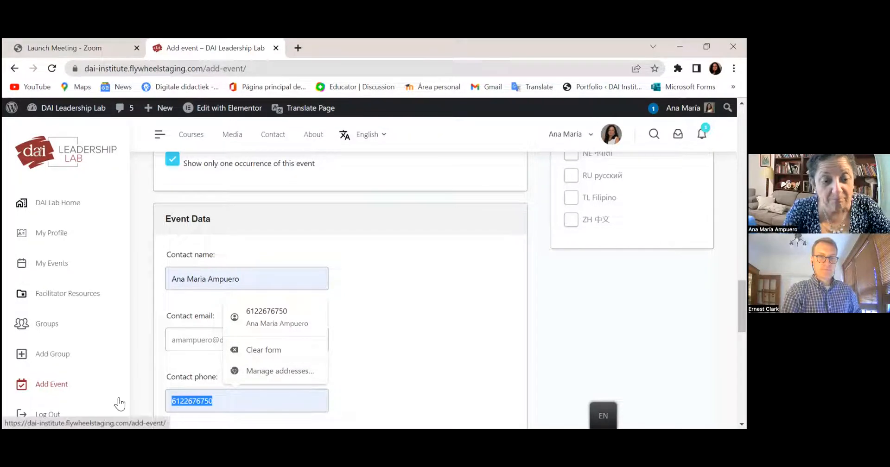
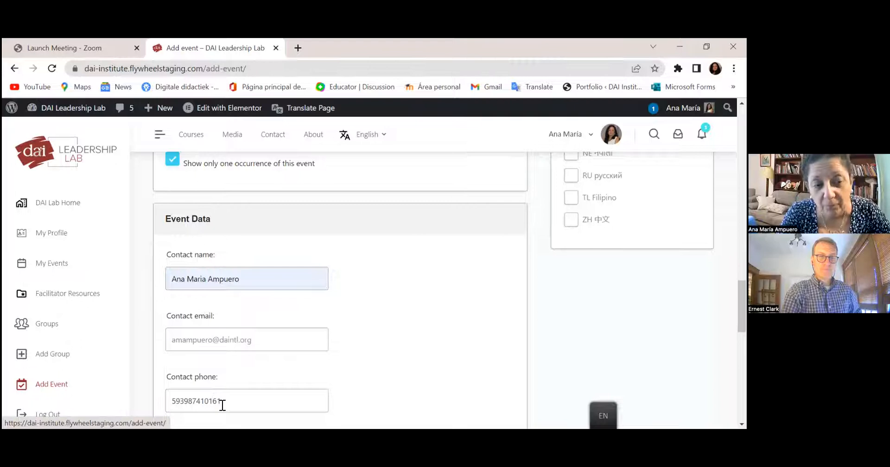
left_click_drag(741, 306, 742, 350)
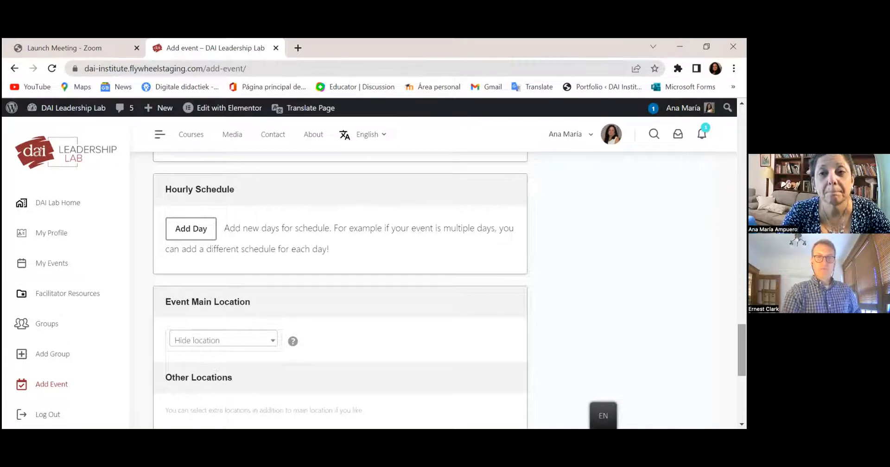
left_click_drag(742, 350, 742, 370)
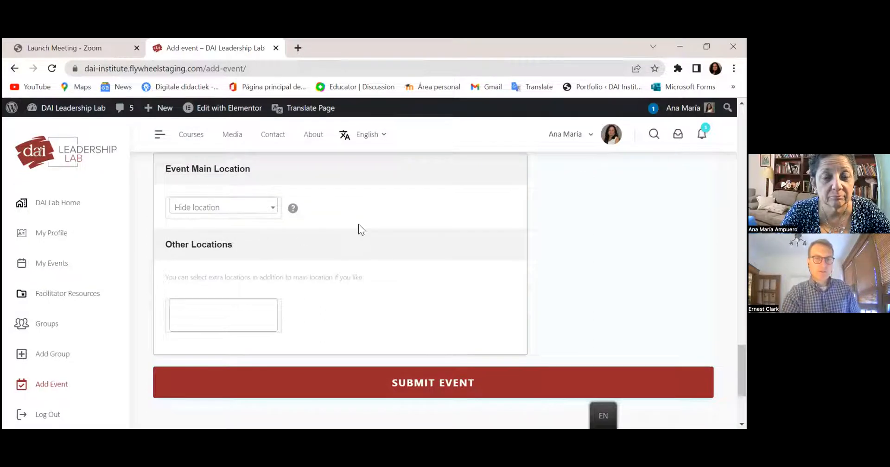
left_click(268, 207)
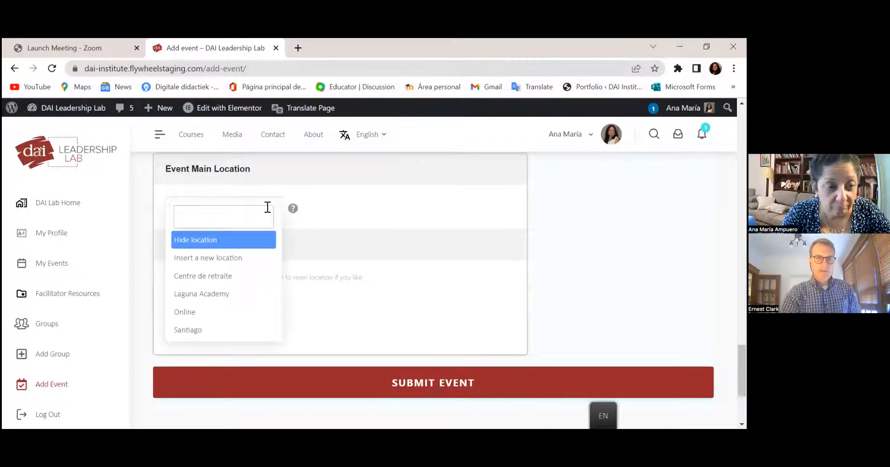
left_click(246, 311)
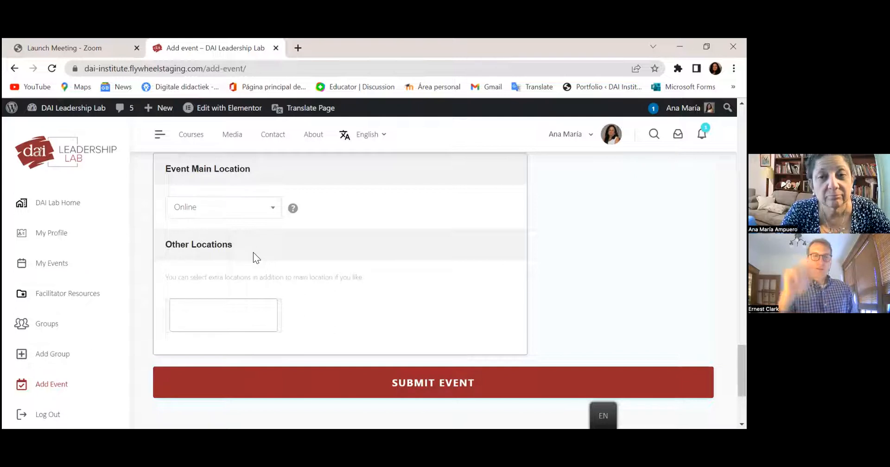
left_click(274, 211)
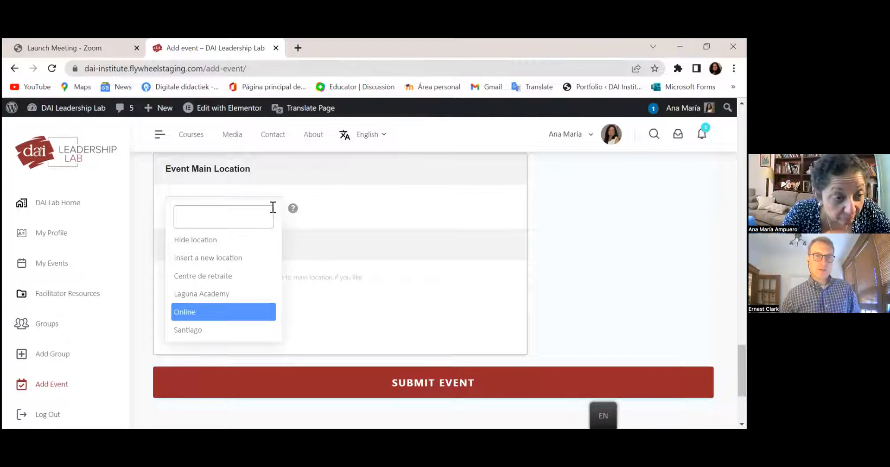
left_click(258, 257)
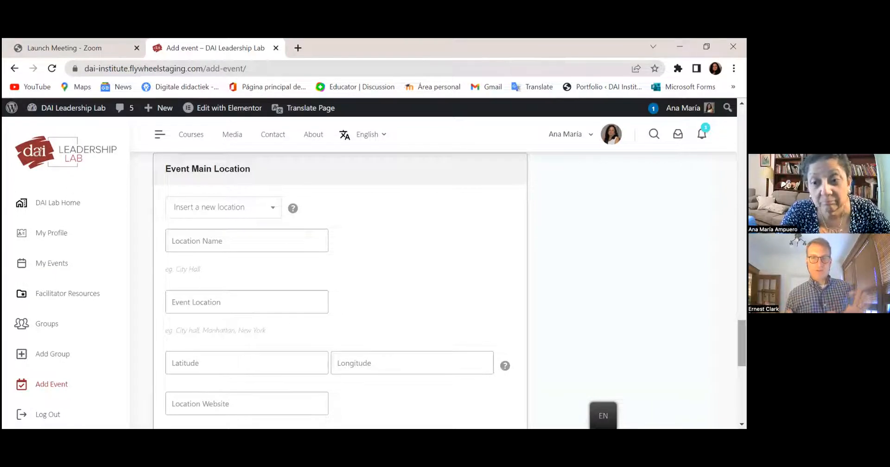
scroll(341, 290, "down", 2)
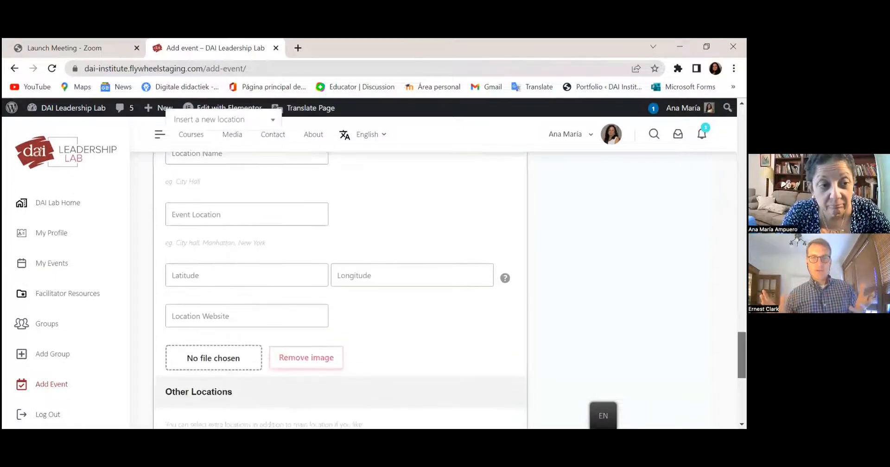
scroll(341, 291, "down", 2)
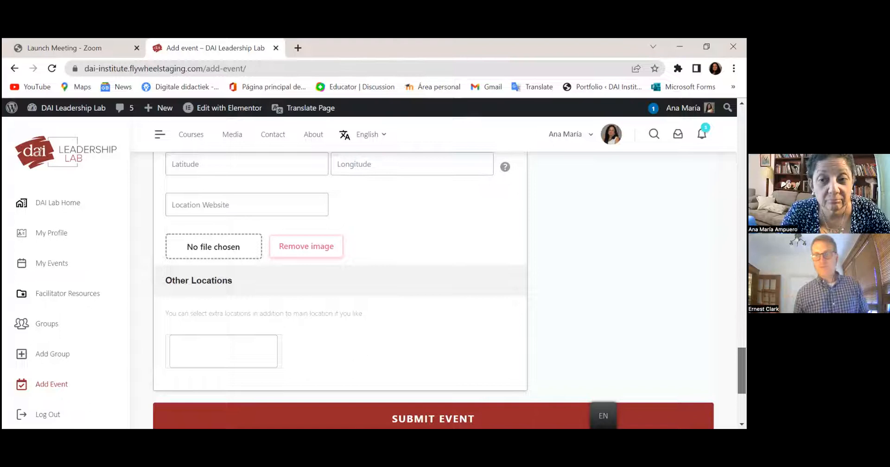
scroll(341, 290, "down", 1)
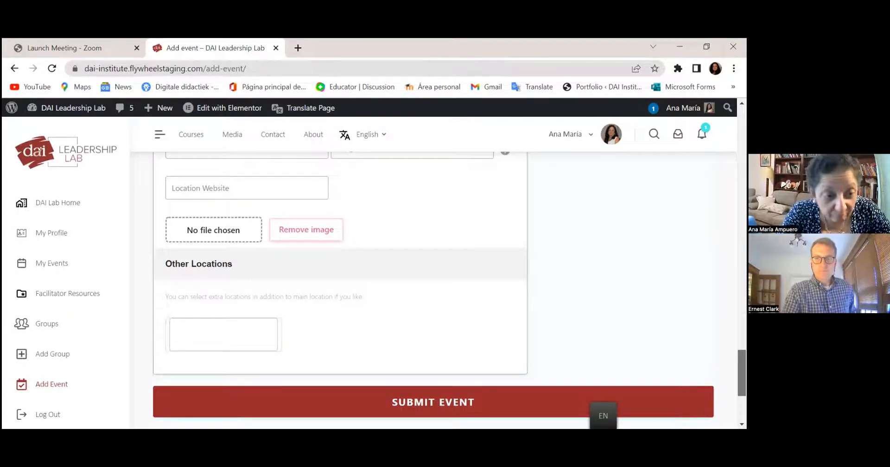
scroll(434, 290, "down", 3)
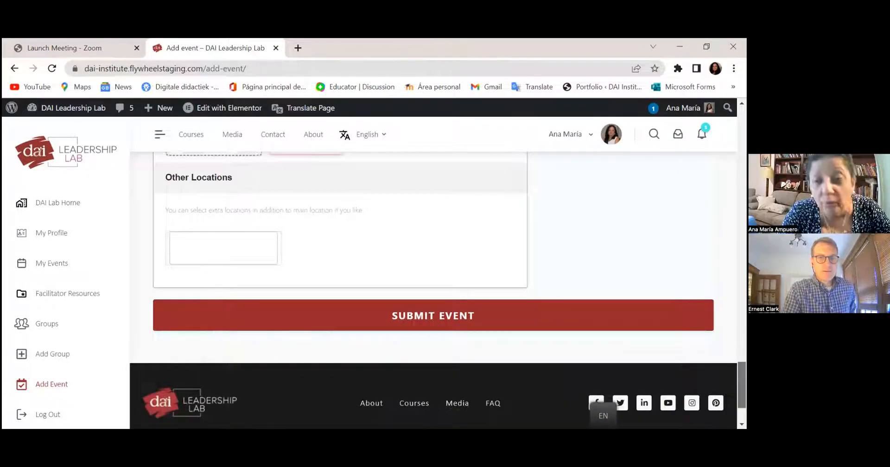
scroll(434, 291, "up", 2)
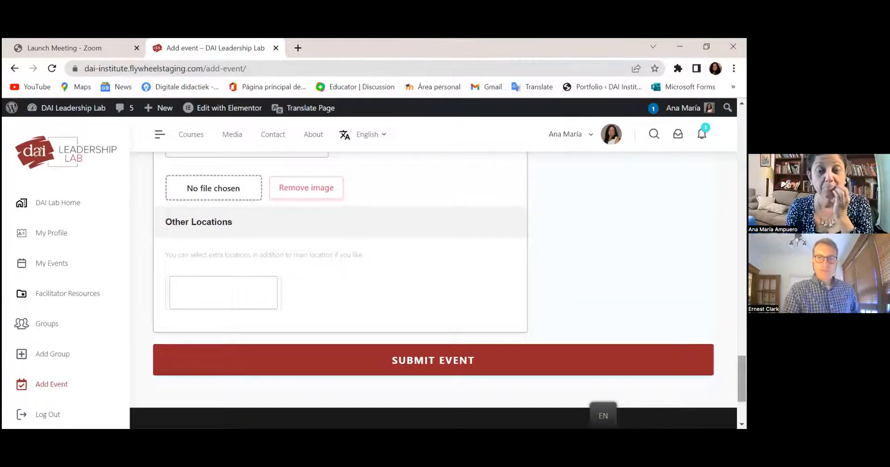
left_click_drag(743, 379, 742, 131)
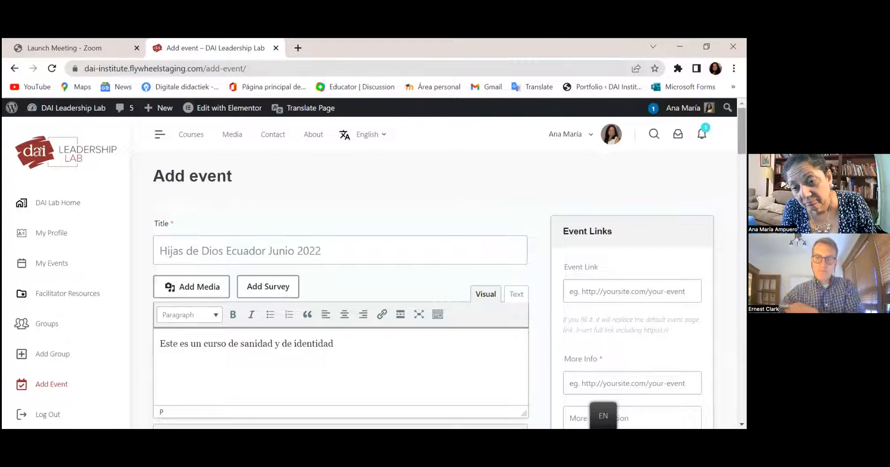
- Open the sidebar's Groups link in a new browser tab and switch to that tab
scroll(340, 287, "down", 3)
scroll(340, 279, "up", 1)
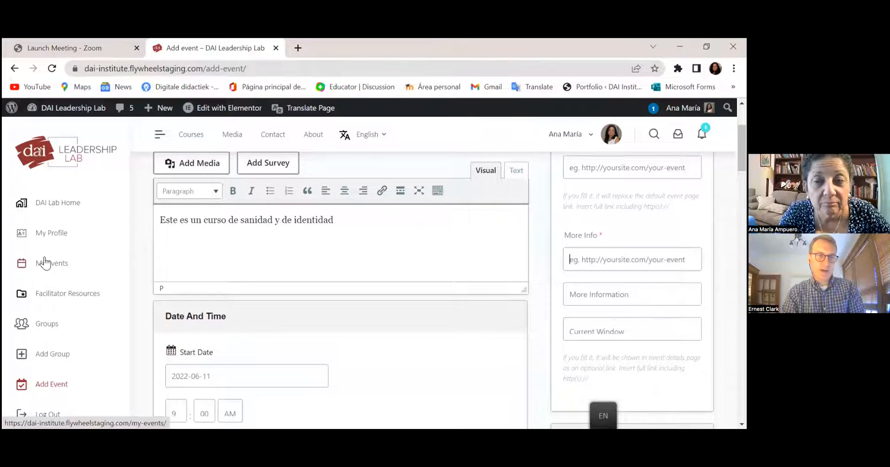
right_click(42, 326)
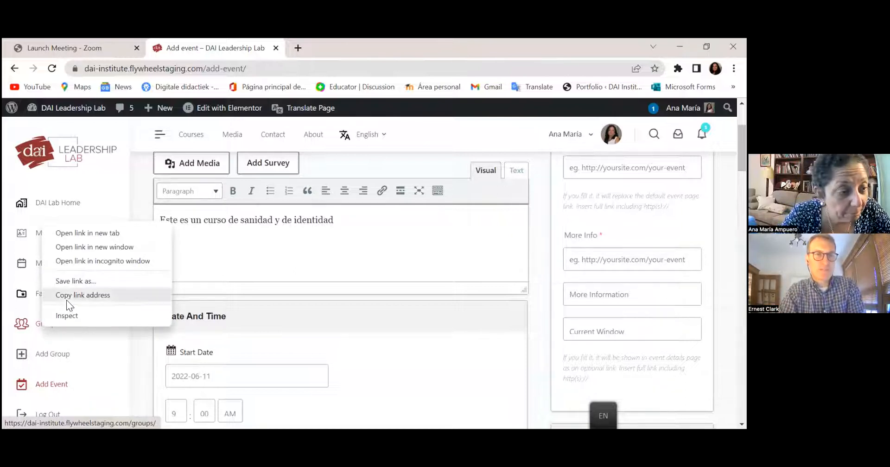
left_click(89, 239)
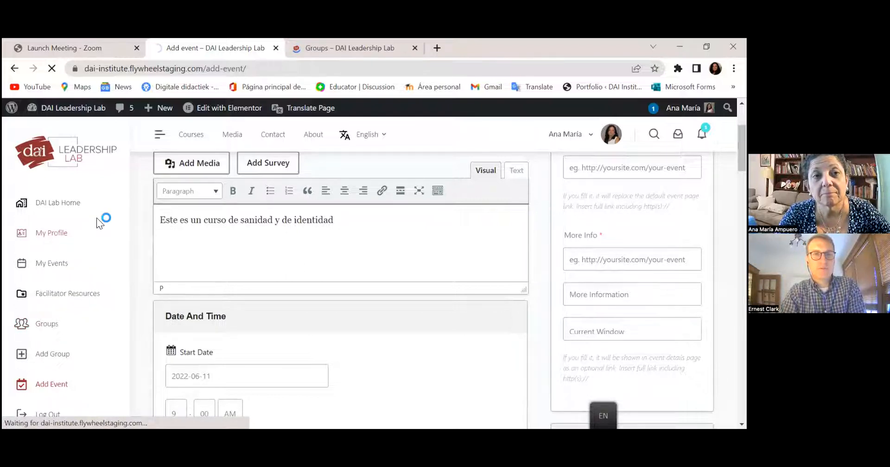
left_click(321, 51)
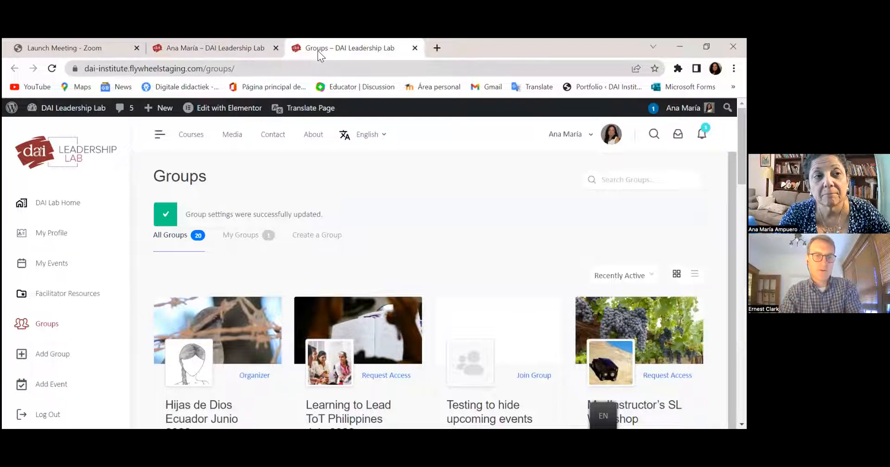
- Open the Hijas de Dios Ecuador Junio 2022 group, copy its page URL, then go to My events
left_click(200, 408)
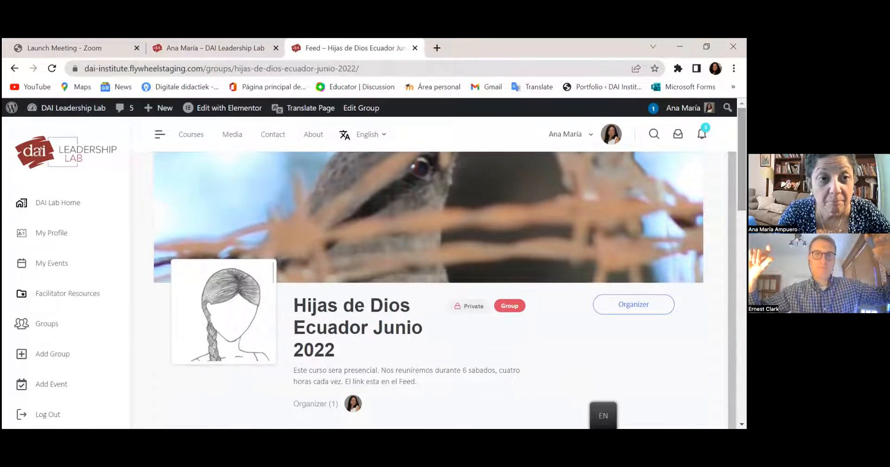
left_click(222, 68)
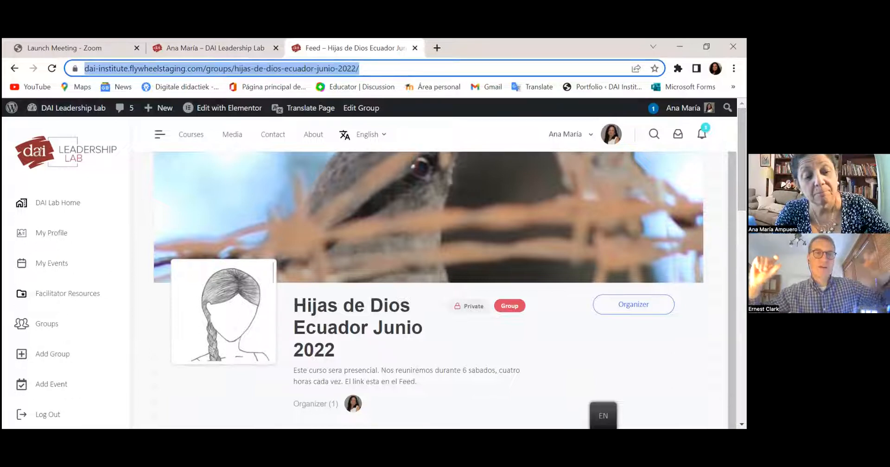
left_click(191, 43)
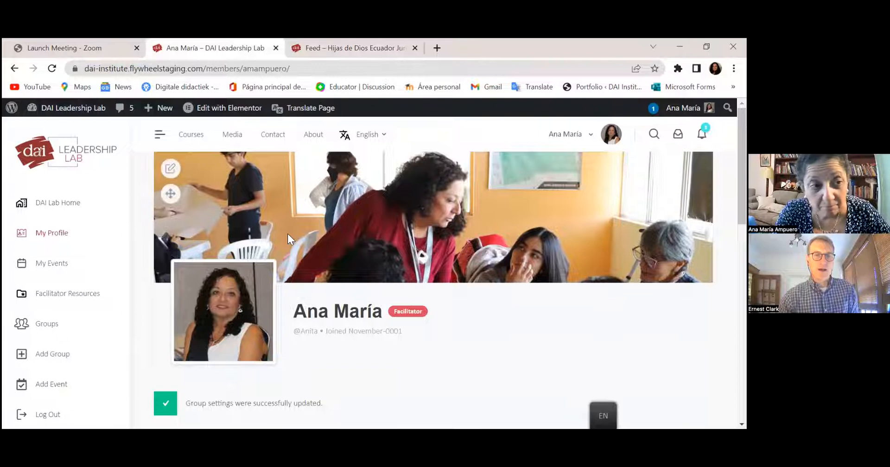
left_click(364, 48)
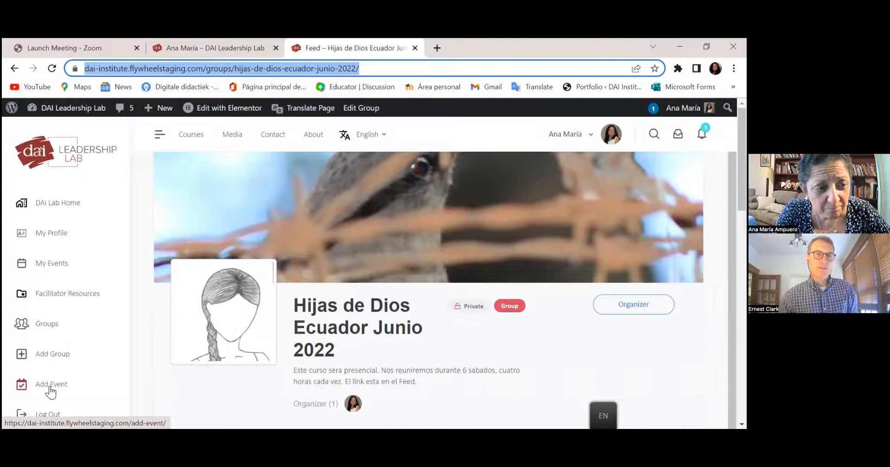
left_click(55, 266)
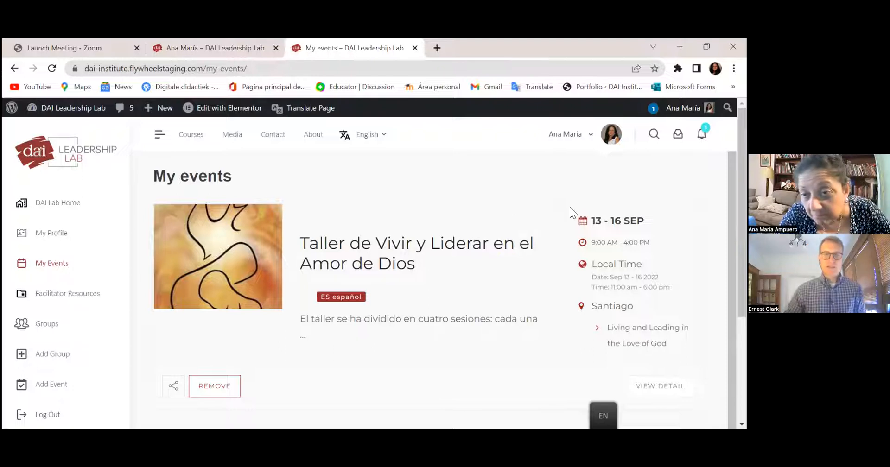
- Start a new event from Add Event in the sidebar
scroll(433, 269, "down", 4)
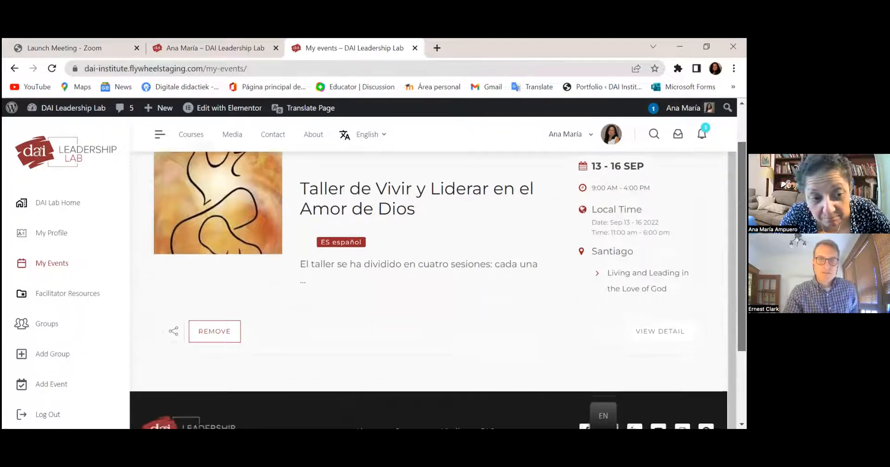
scroll(429, 273, "up", 4)
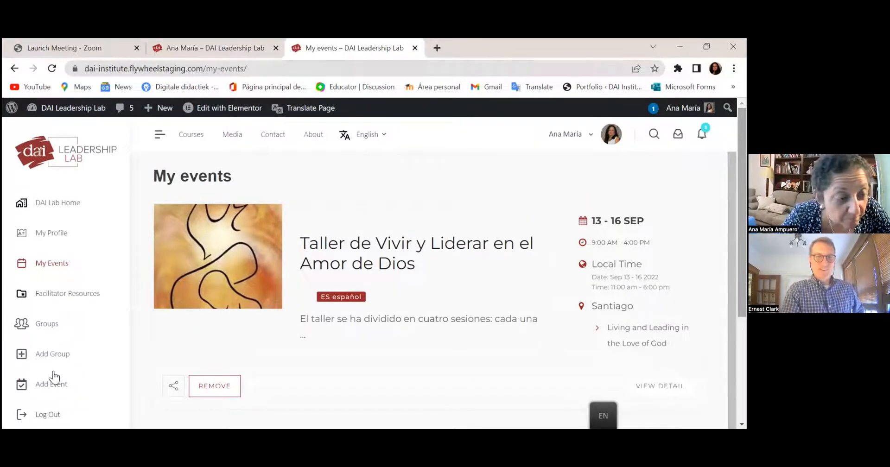
left_click(52, 385)
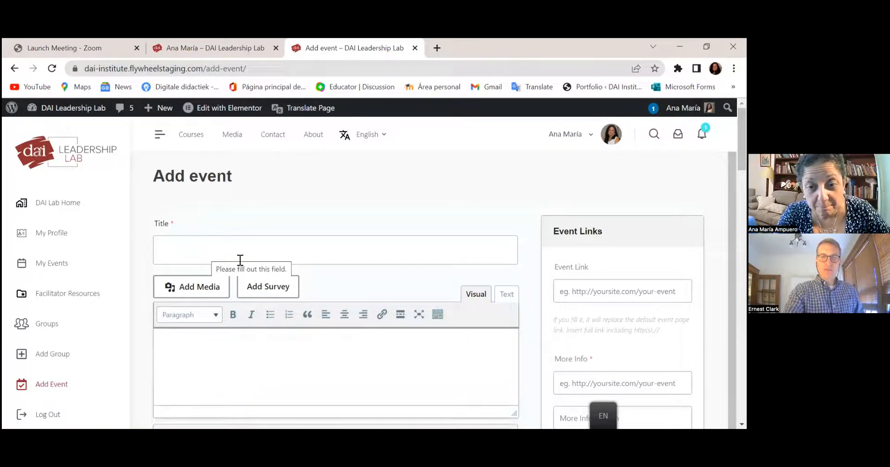
- Paste the group page address as the event's More Info link
left_click(576, 384)
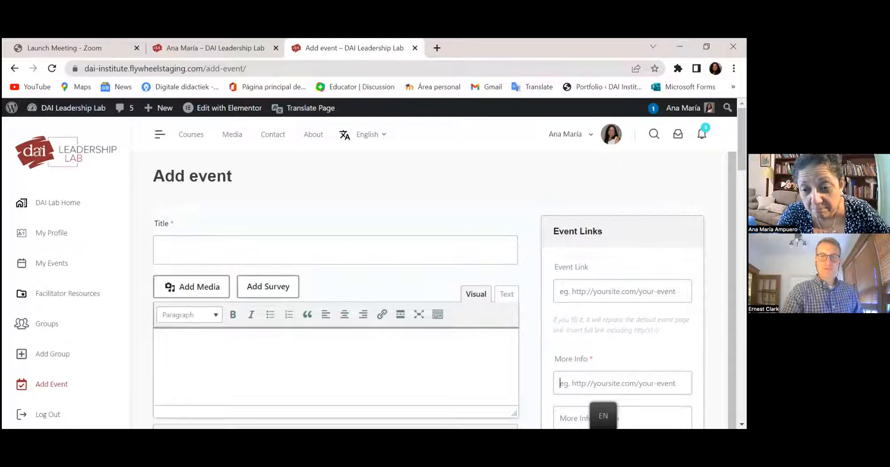
key("ctrl+v")
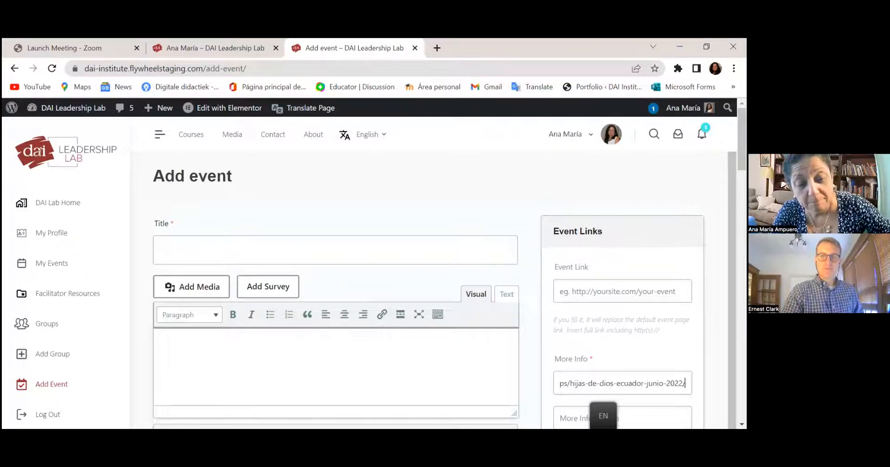
key("Tab")
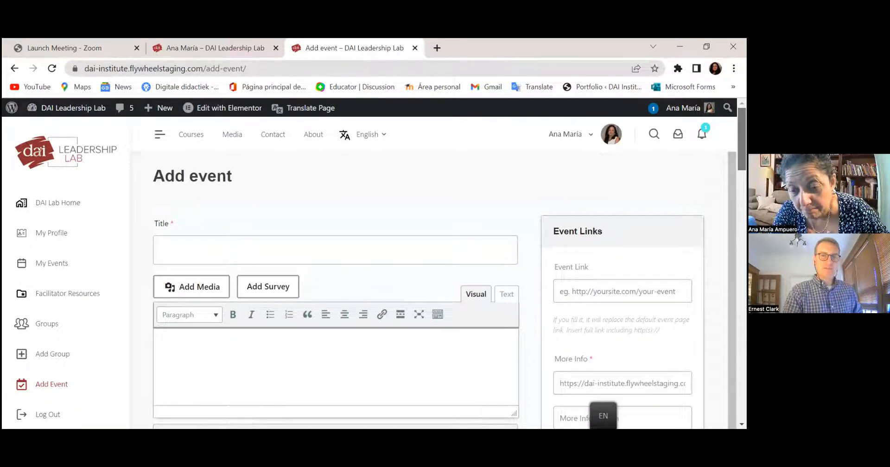
scroll(429, 288, "down", 5)
scroll(428, 288, "down", 5)
scroll(429, 287, "up", 10)
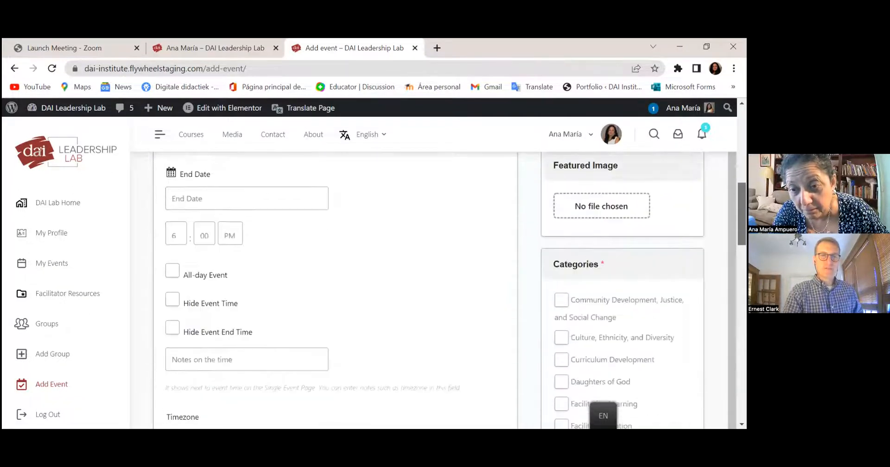
scroll(429, 287, "down", 5)
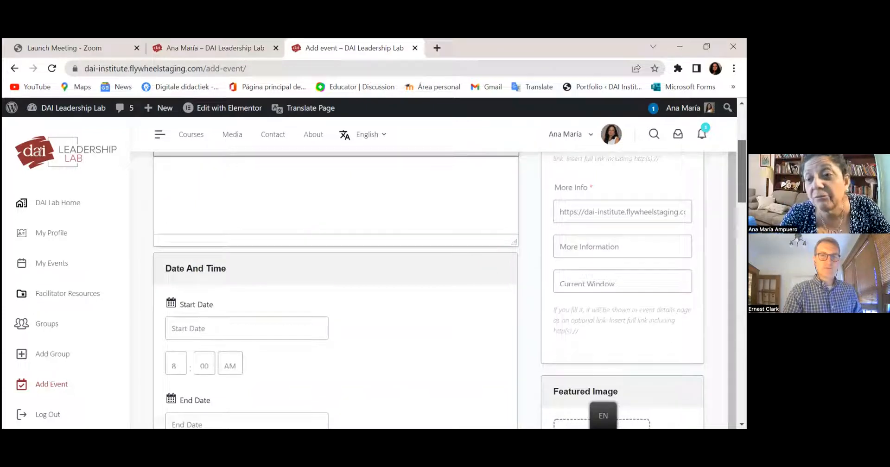
scroll(429, 287, "up", 3)
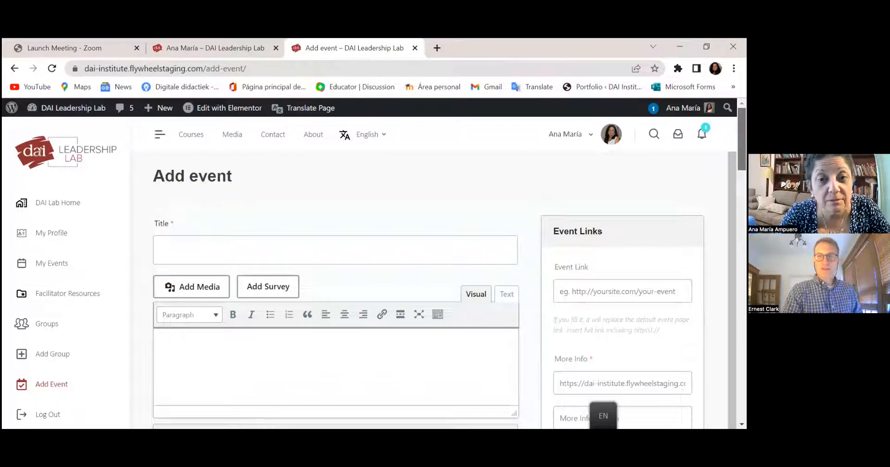
- Title the event 'Hijas de Dios Ecuador Junio 2022' and describe it 'Este es un taller presencial'
left_click(383, 262)
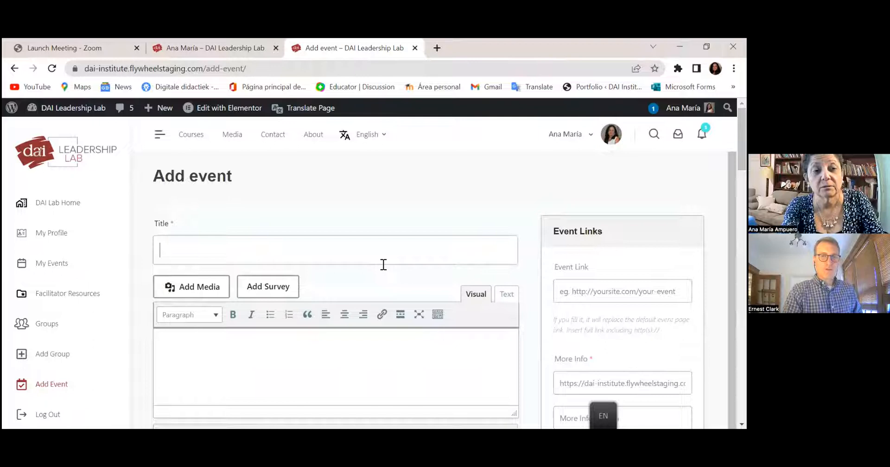
type("Hijas de Dios Ecuador Junio 2022")
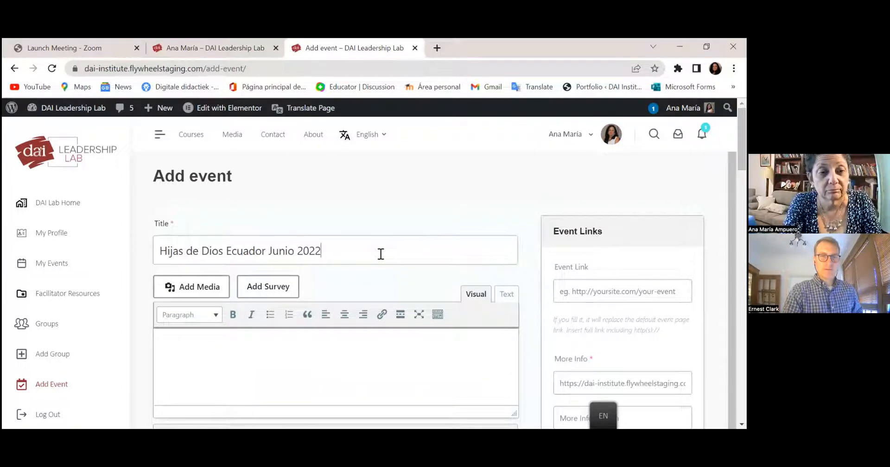
left_click(337, 354)
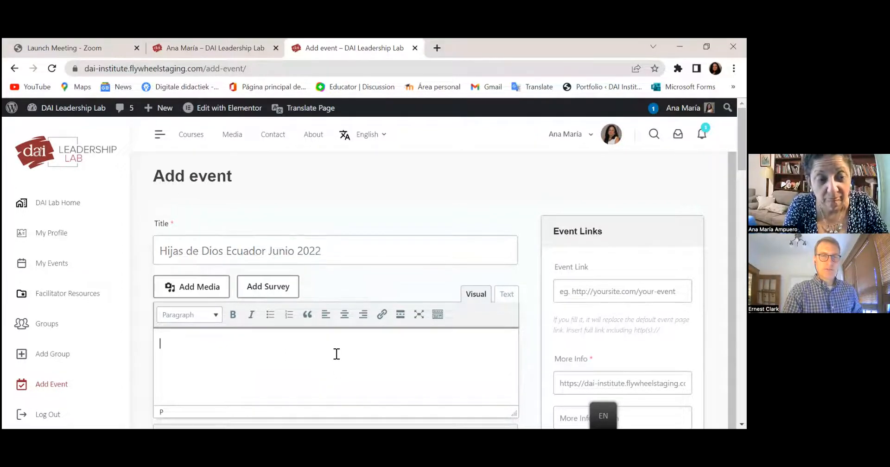
type("Ese es un")
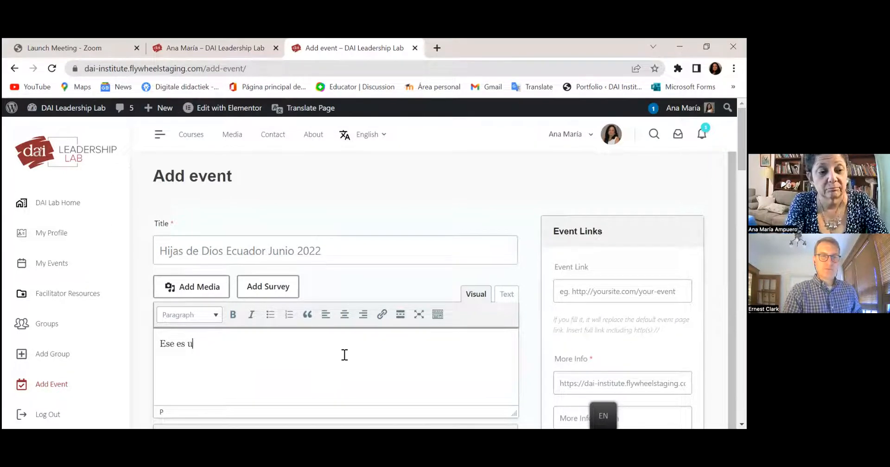
key("BackSpace")
key("BackSpace")
key("BackSpace")
key("BackSpace")
key("BackSpace")
key("BackSpace")
type("te es un taller presencial")
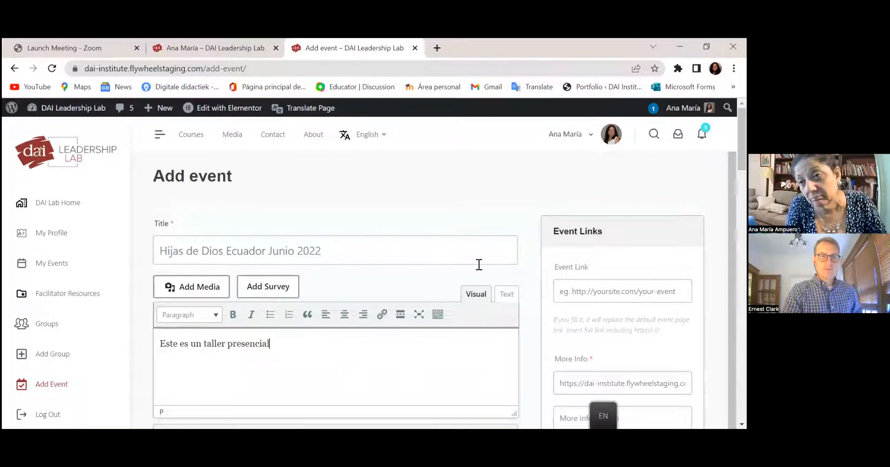
scroll(516, 243, "down", 7)
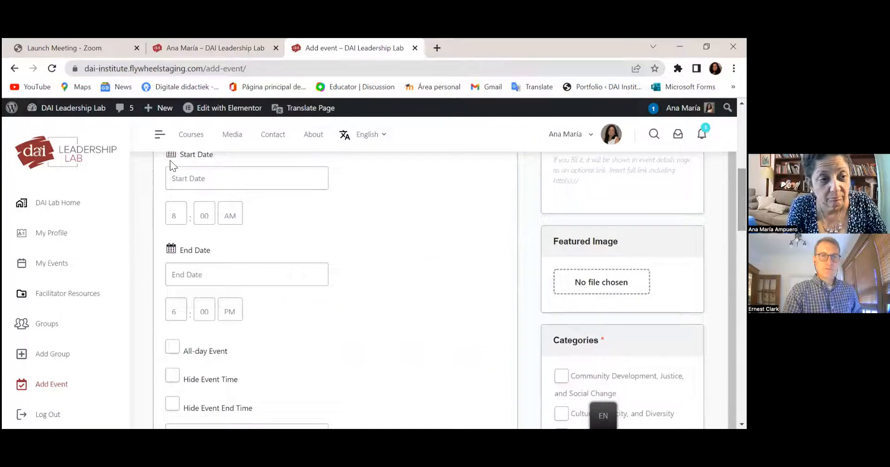
left_click(172, 159)
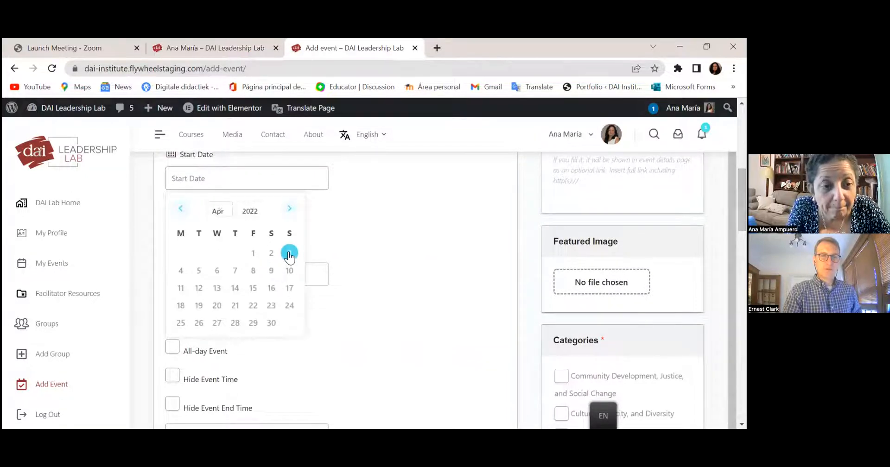
- Schedule the event for June 11, 2022, from 9:00 AM to 1:00 PM
left_click(291, 210)
left_click(290, 209)
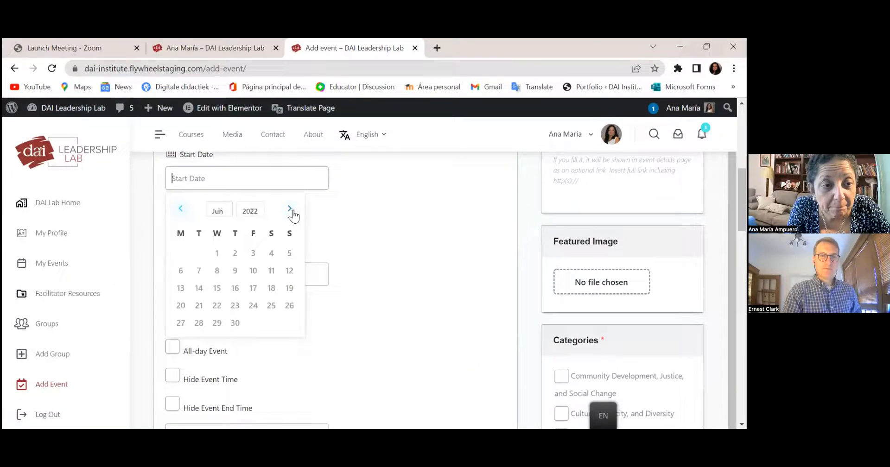
left_click(272, 272)
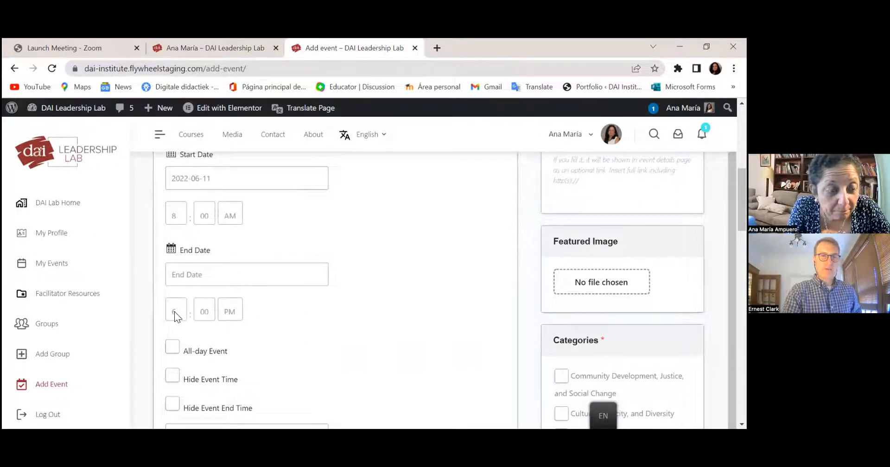
left_click(174, 311)
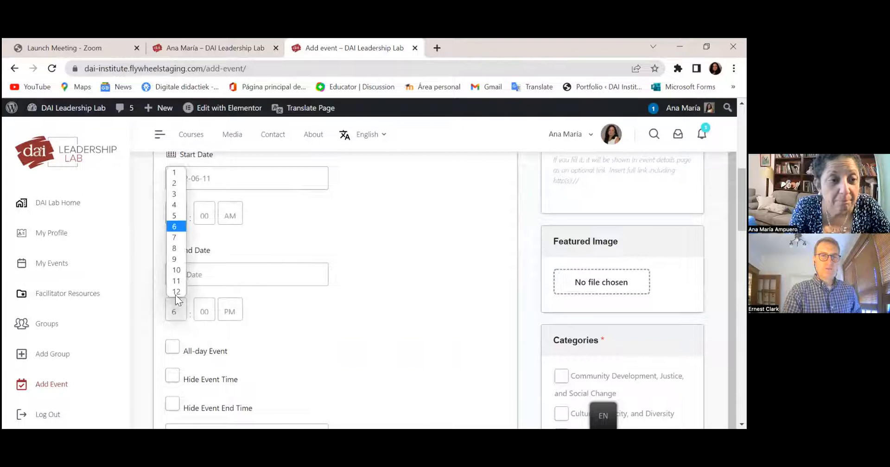
left_click(178, 258)
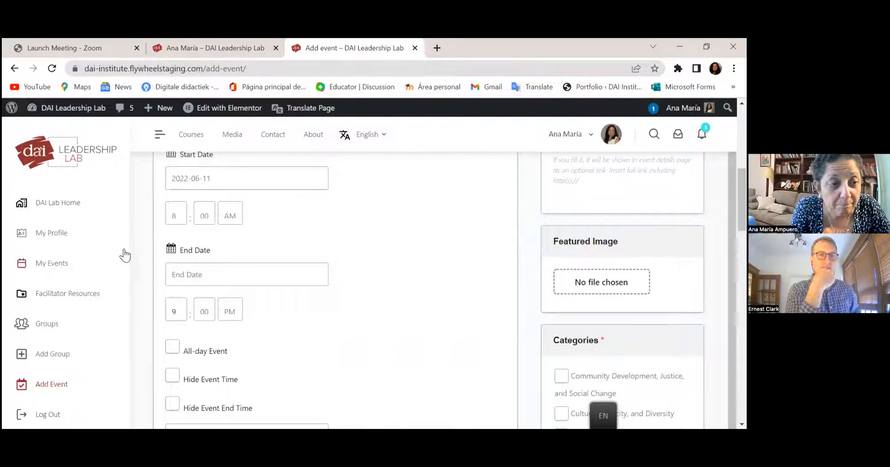
left_click(176, 215)
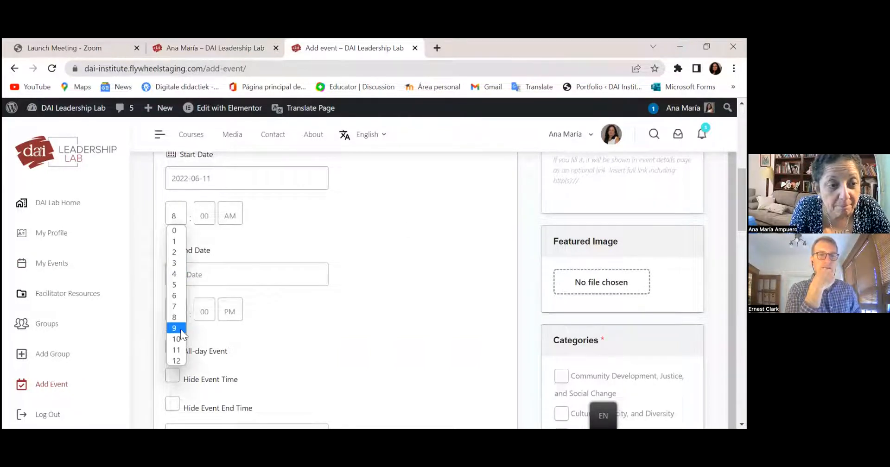
left_click(181, 328)
left_click(178, 306)
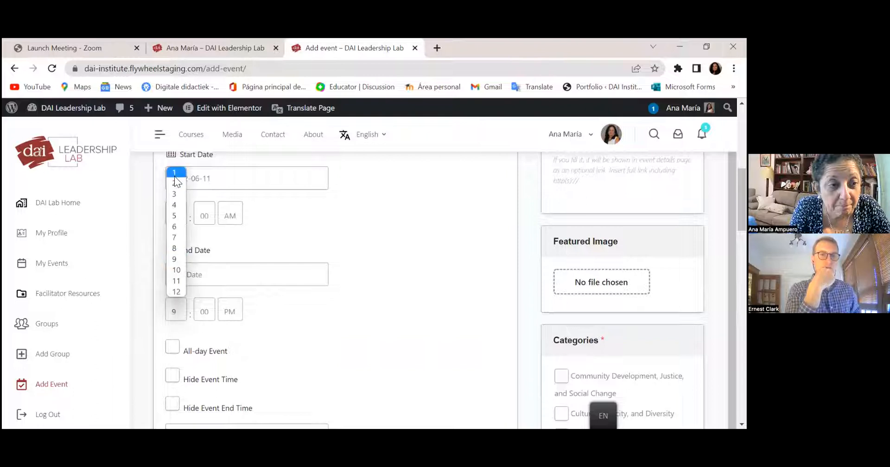
left_click(175, 172)
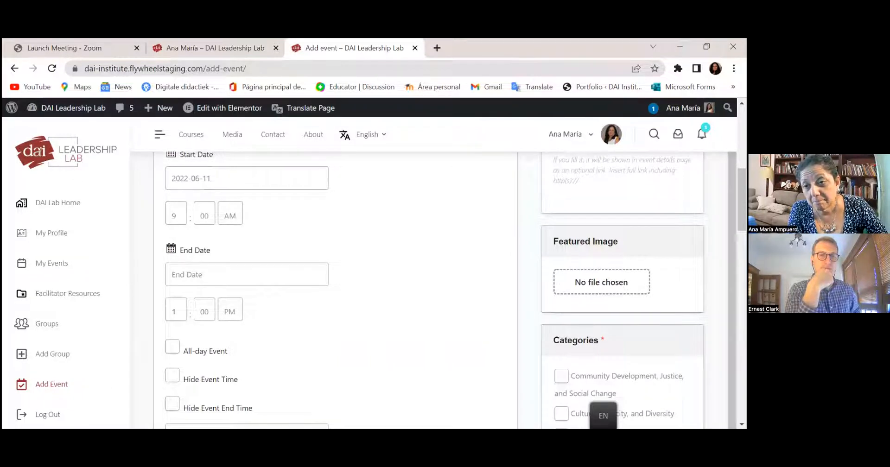
- Turn on repetition for the new event and set it to repeat weekly
scroll(334, 290, "down", 6)
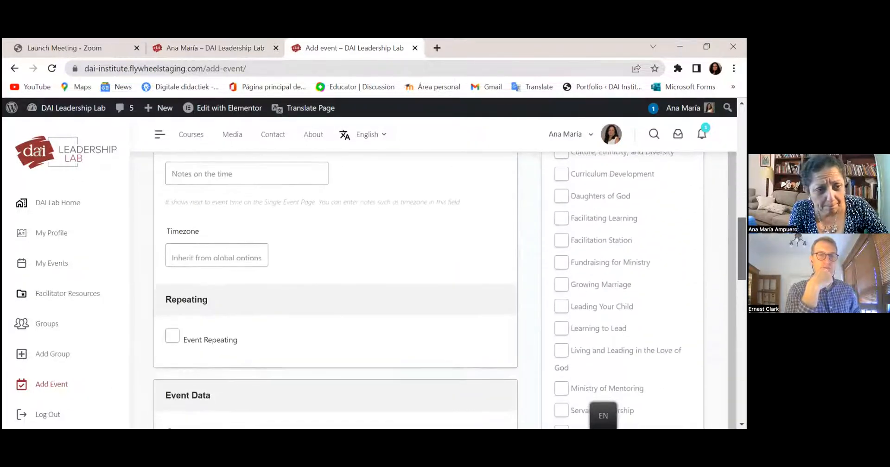
scroll(334, 289, "down", 2)
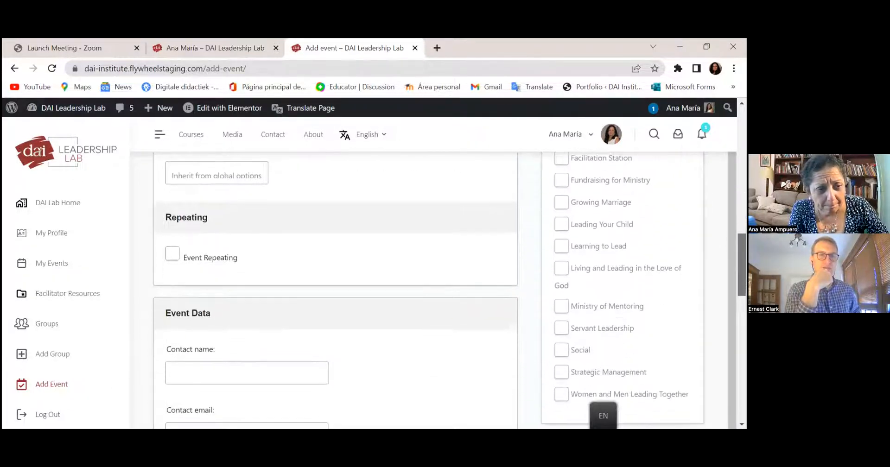
left_click(172, 255)
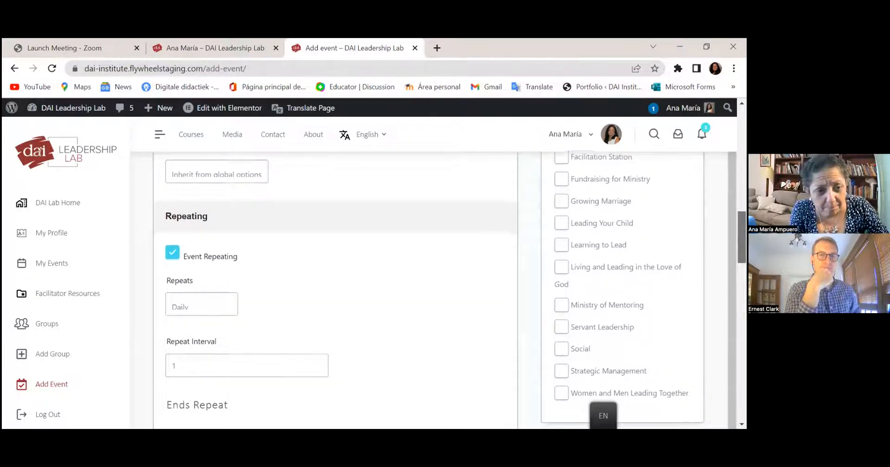
scroll(171, 190, "down", 3)
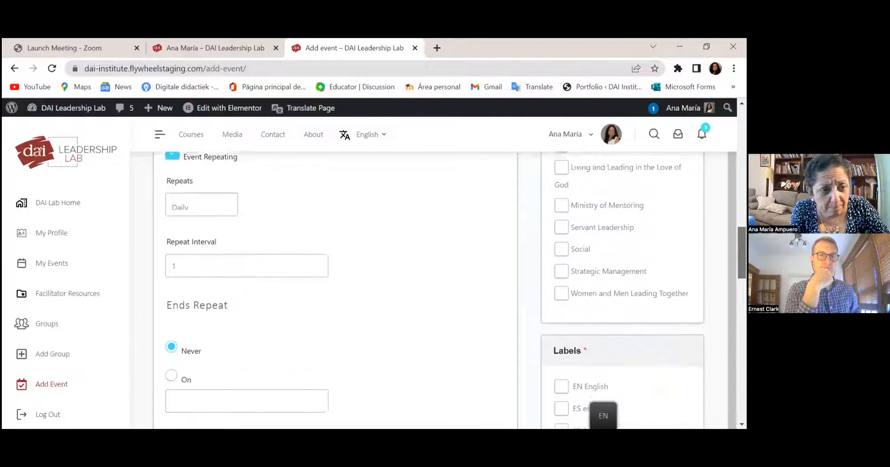
left_click(179, 193)
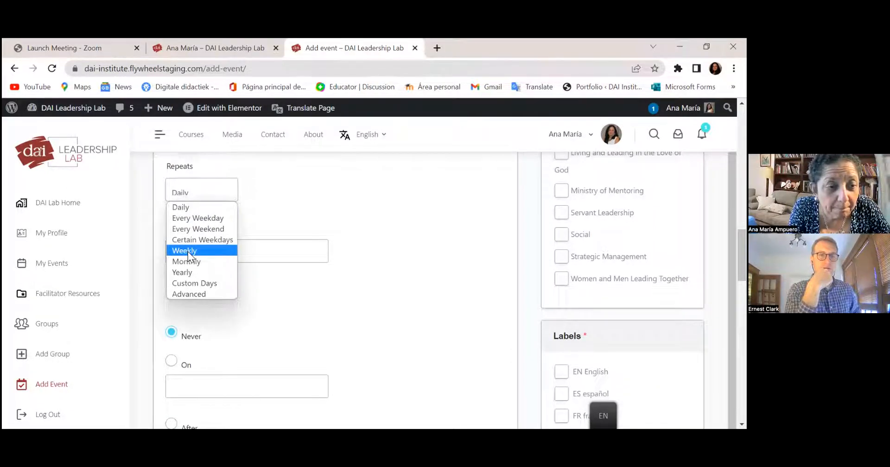
left_click(188, 252)
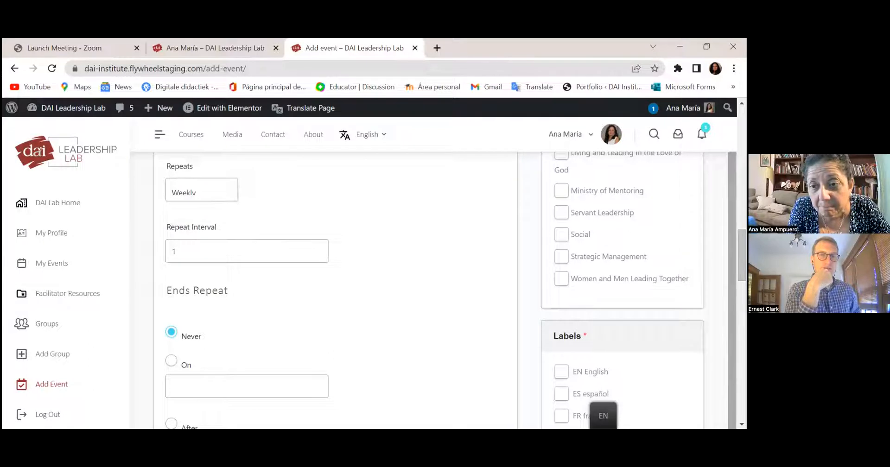
- End the repeat after 6 occurrences and show only one occurrence of the event
scroll(334, 288, "down", 4)
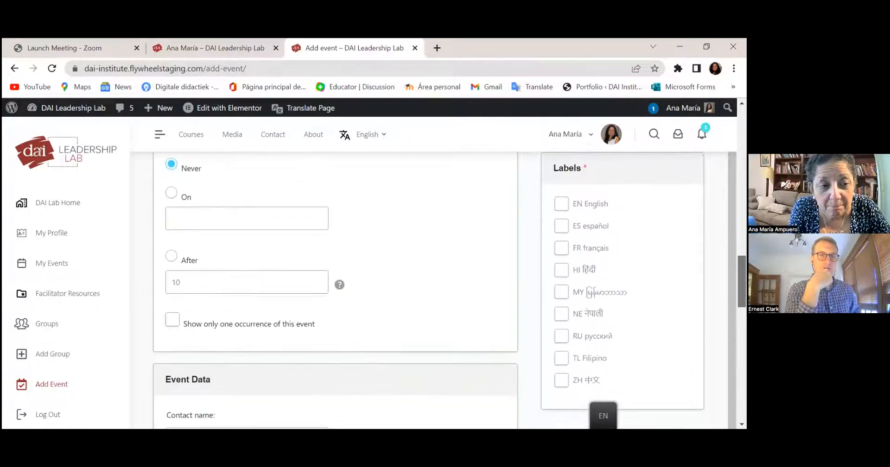
left_click(171, 253)
left_click(185, 281)
key("BackSpace")
key("BackSpace")
type("6")
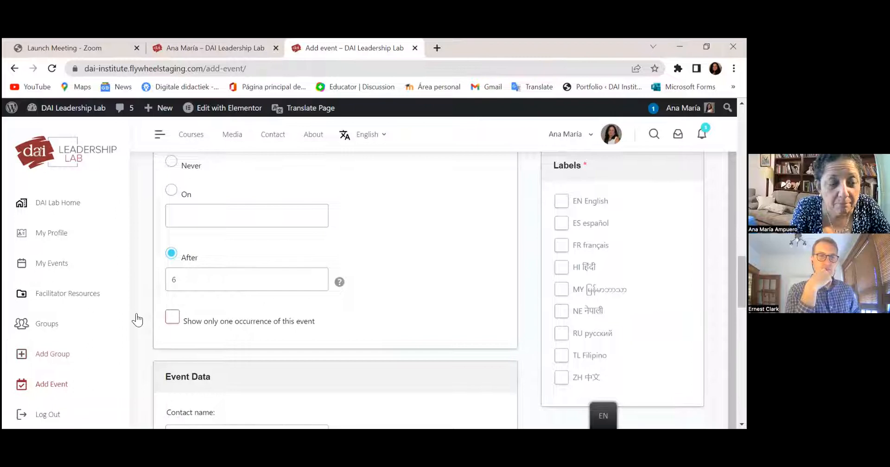
left_click(172, 317)
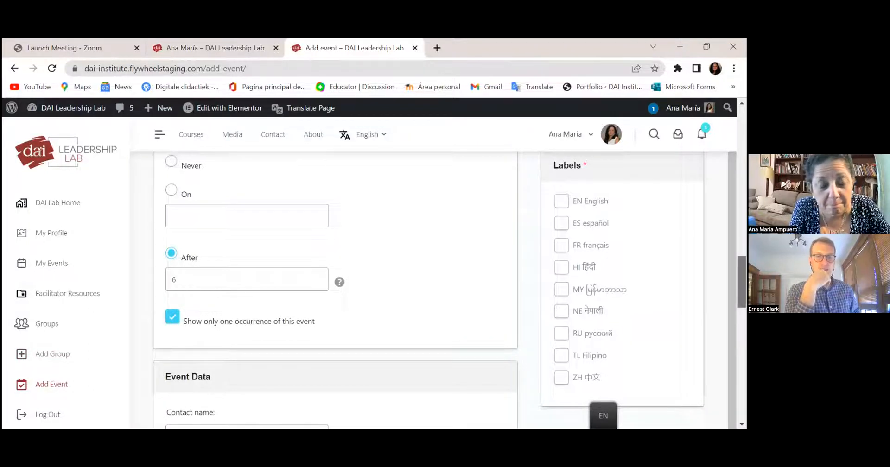
left_click_drag(742, 283, 742, 320)
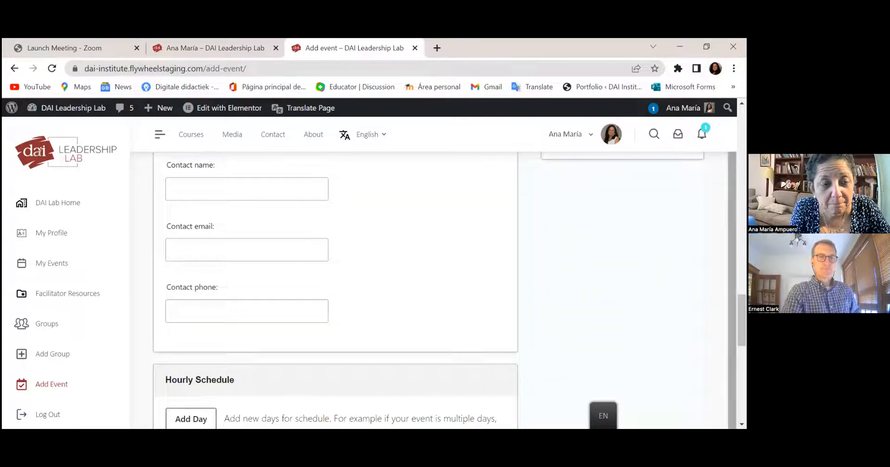
- Autofill the event's contact name, then delete the autofilled contact phone number so it stays empty
left_click(293, 195)
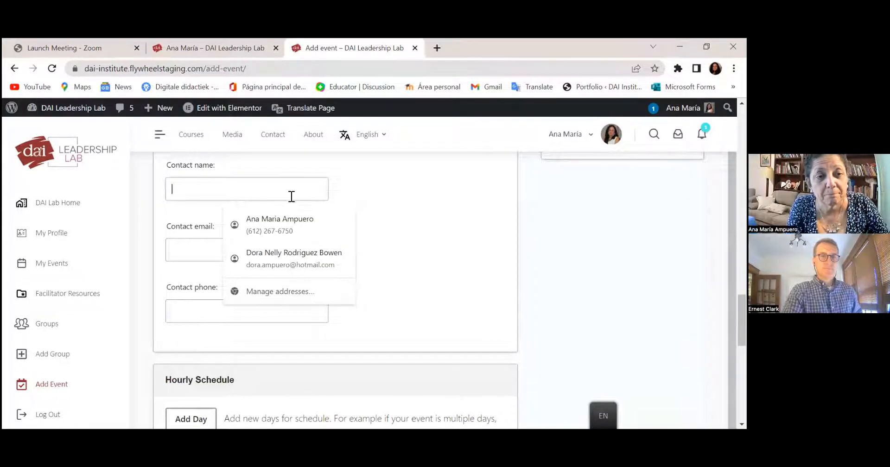
left_click(280, 220)
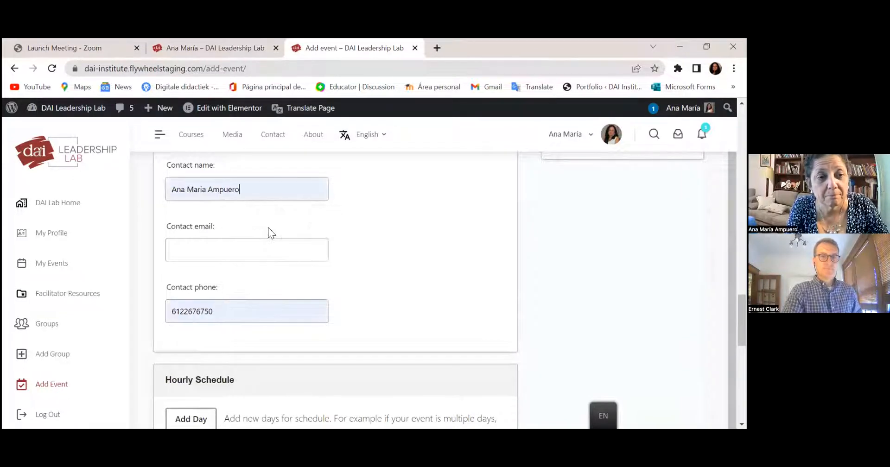
left_click(227, 304)
left_click_drag(221, 309, 133, 316)
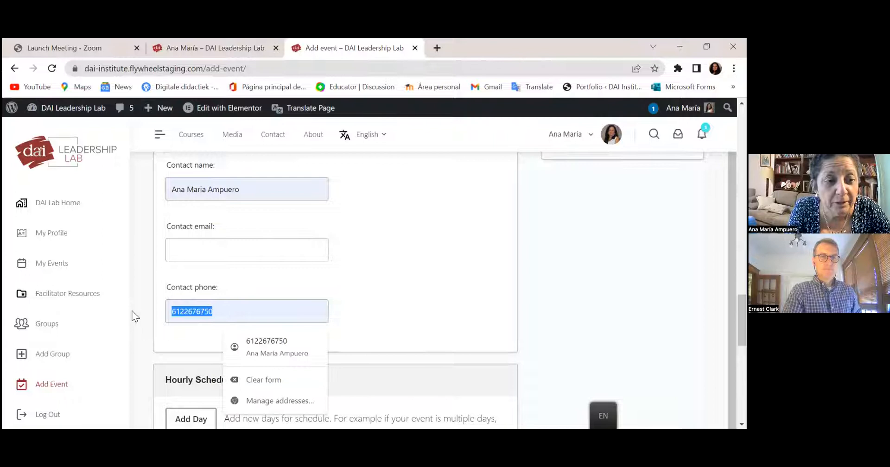
key("BackSpace")
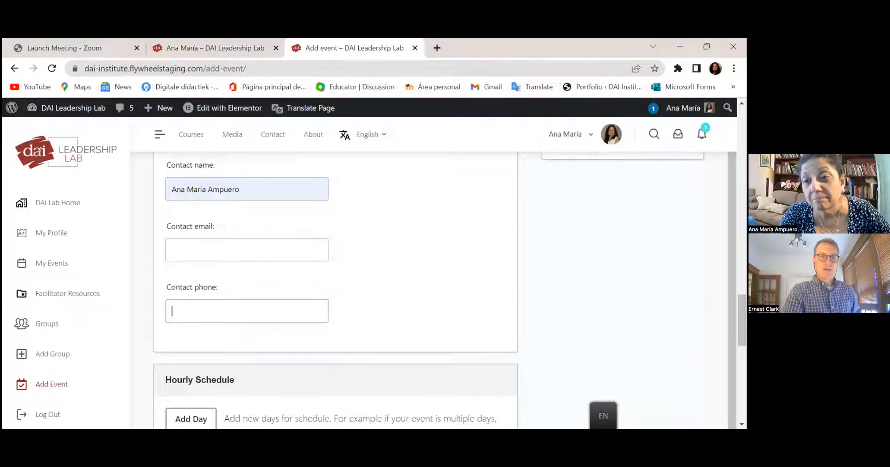
scroll(335, 287, "down", 4)
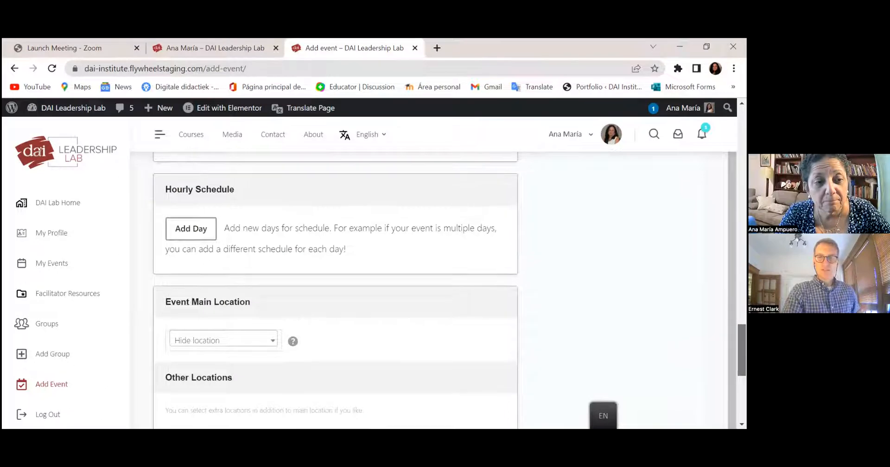
scroll(335, 287, "down", 2)
scroll(335, 288, "down", 1)
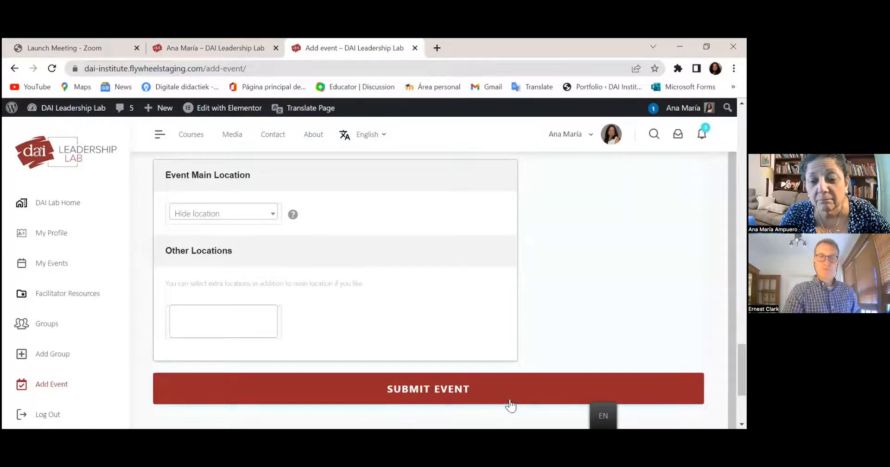
scroll(335, 288, "up", 20)
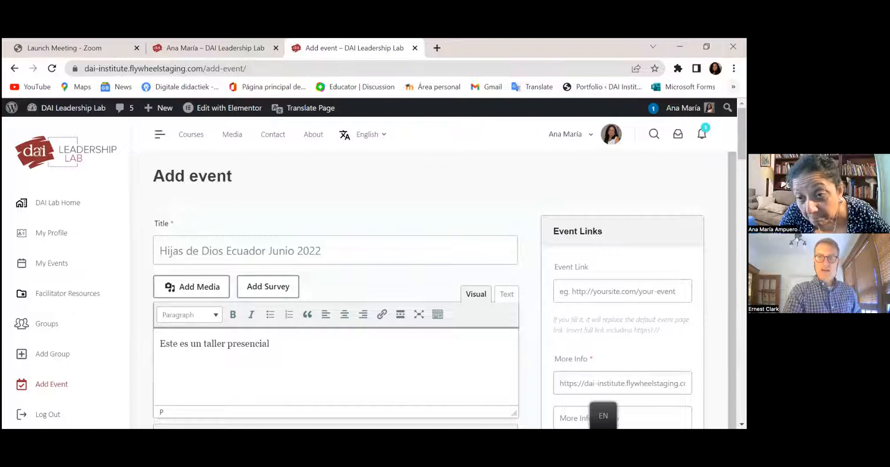
- Upload Daughters.jpg from the Downloads folder as the event's Featured Image
scroll(335, 288, "down", 3)
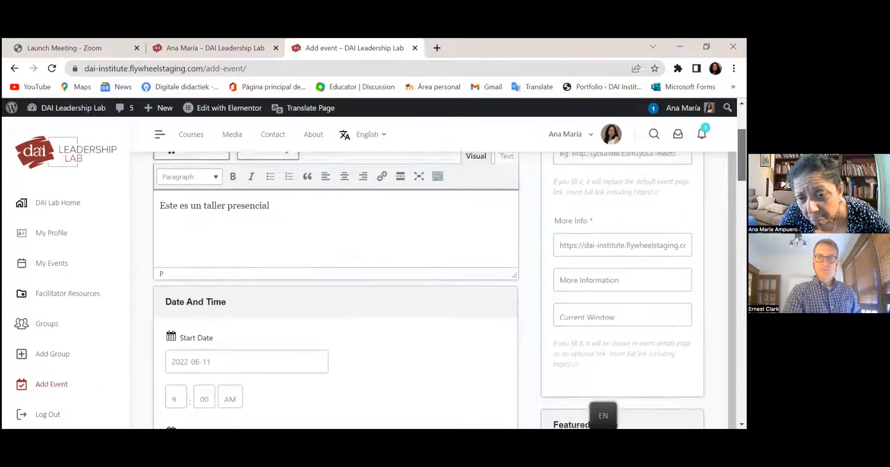
scroll(335, 287, "down", 1)
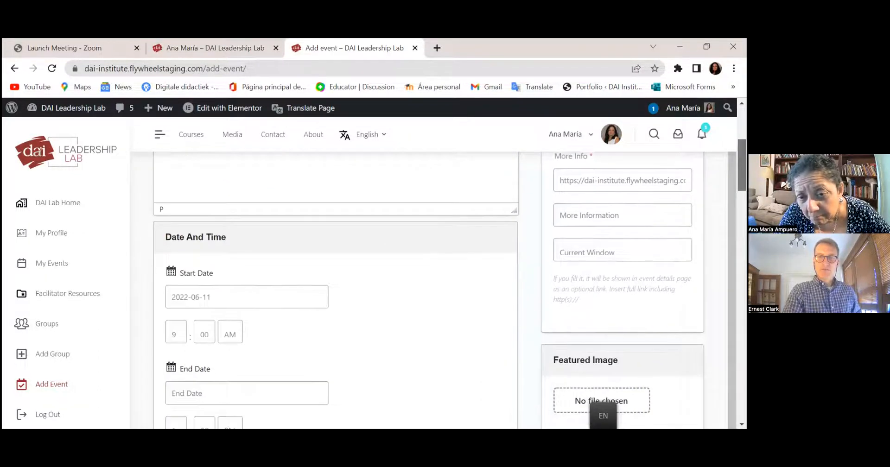
scroll(335, 287, "down", 2)
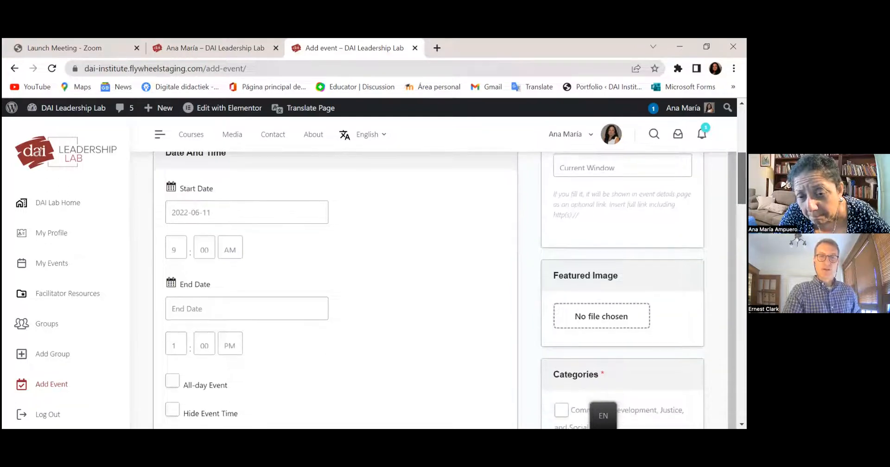
scroll(335, 288, "down", 1)
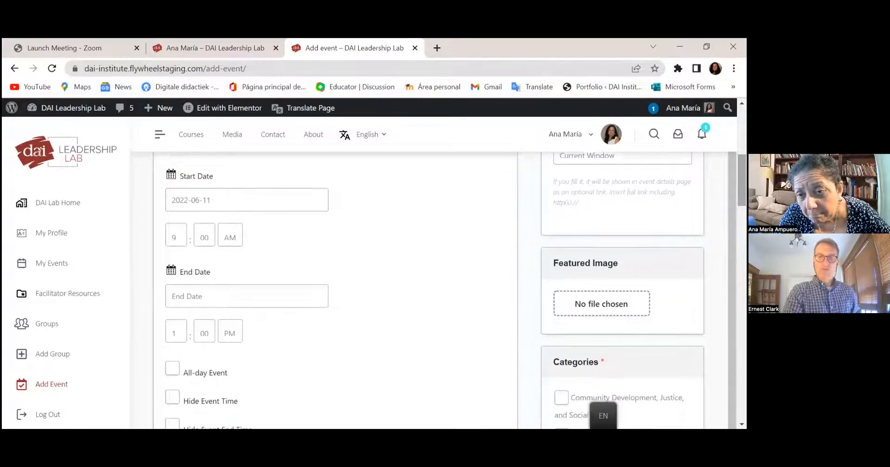
left_click(598, 305)
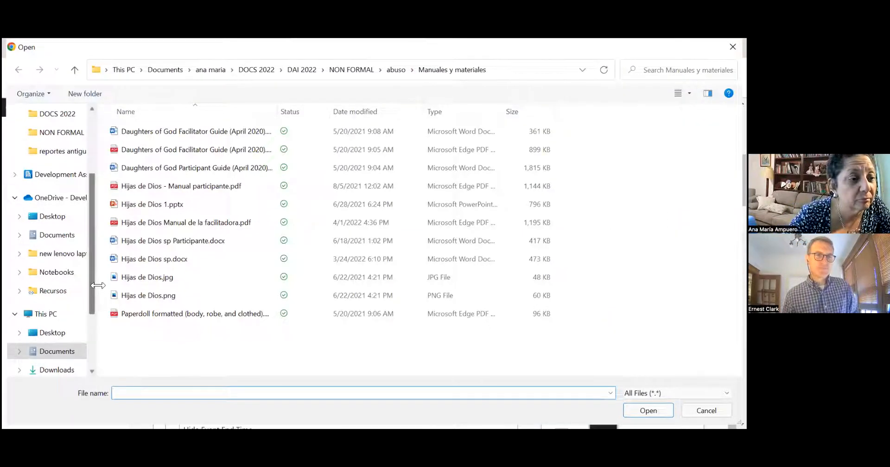
left_click(67, 370)
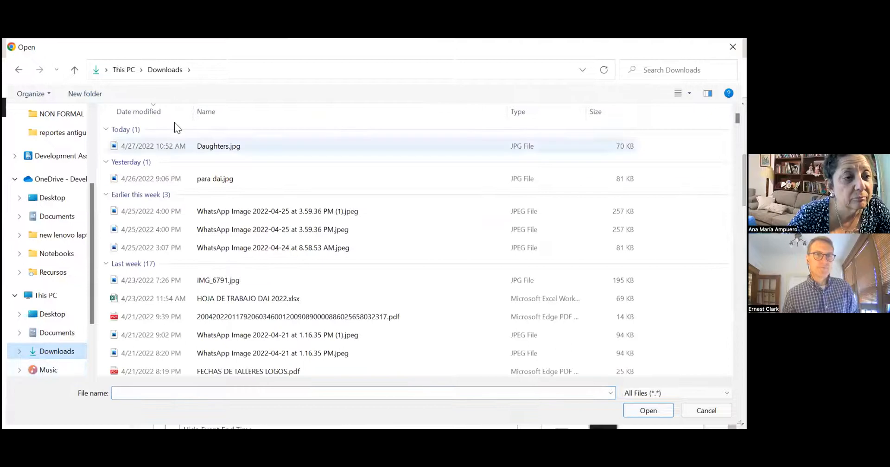
left_click(220, 153)
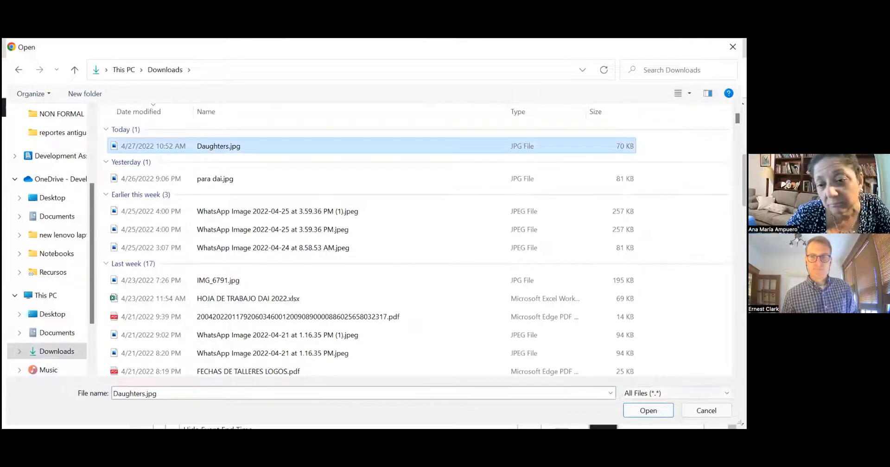
key("Return")
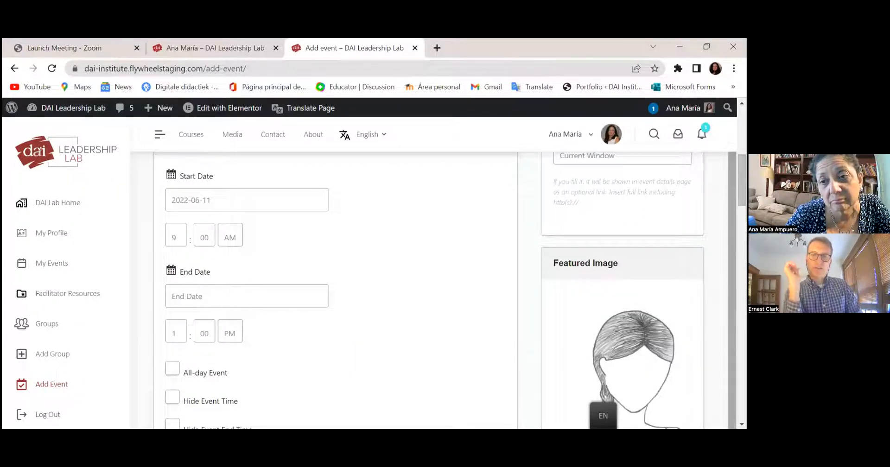
- Tick the Daughters of God category and the ES español label for the event
scroll(445, 291, "down", 5)
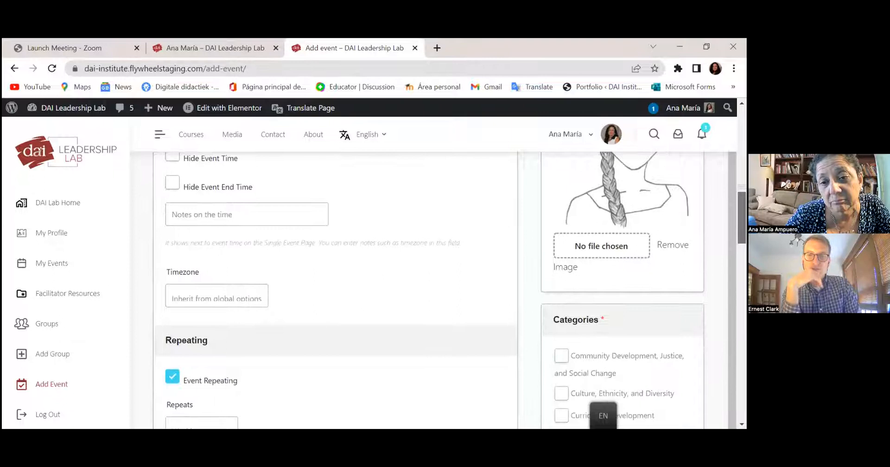
scroll(445, 290, "down", 3)
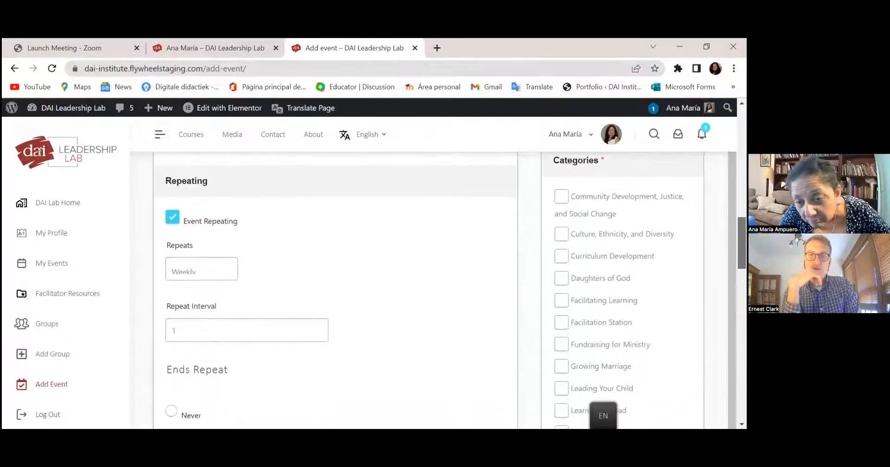
left_click(561, 279)
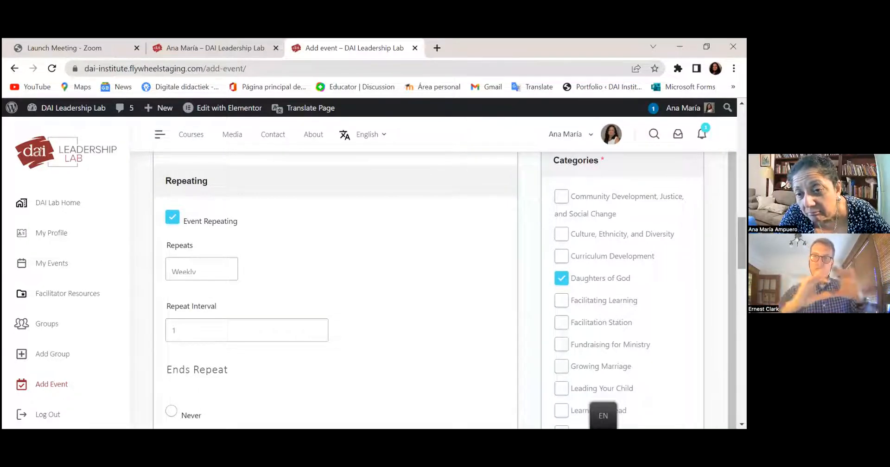
scroll(336, 287, "down", 6)
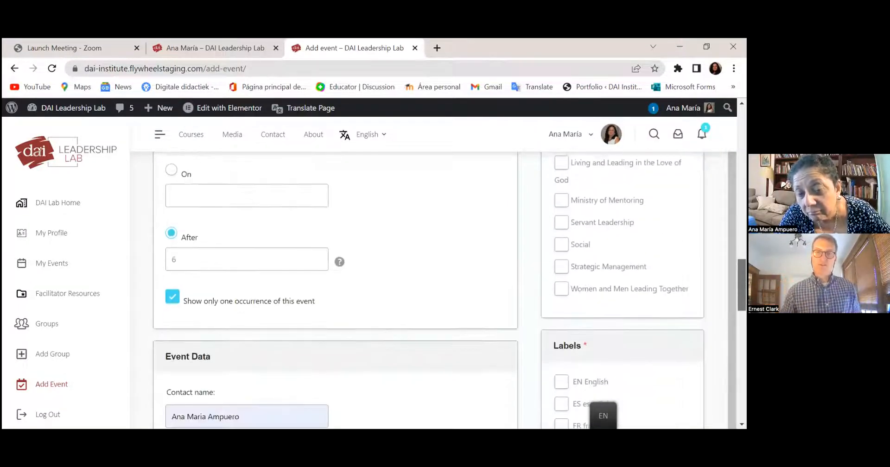
scroll(335, 288, "down", 3)
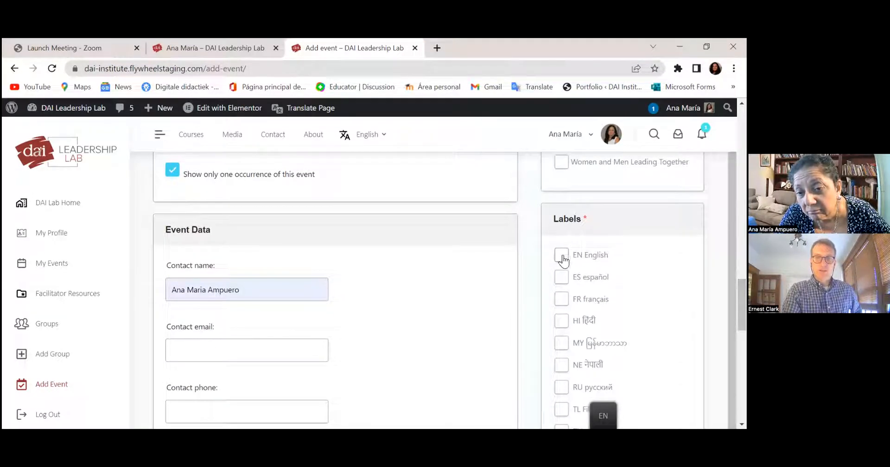
left_click(561, 277)
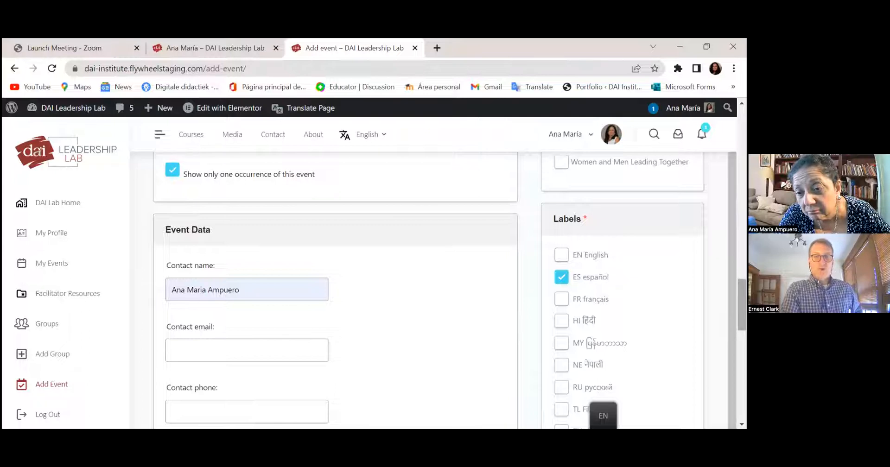
- Submit the event from the bottom of the Add Event form
scroll(335, 288, "down", 5)
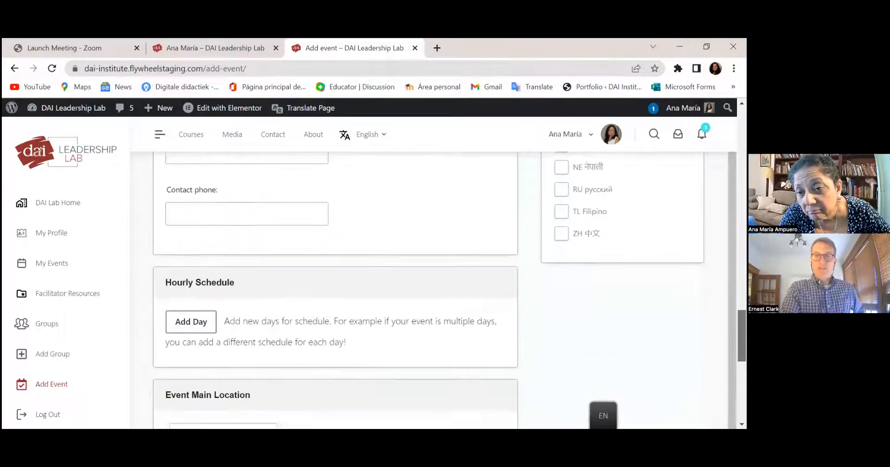
scroll(336, 287, "up", 1)
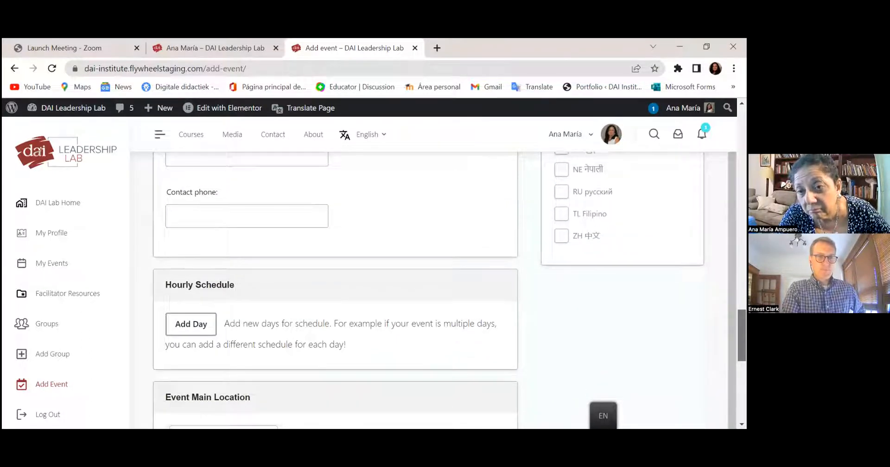
scroll(336, 287, "down", 7)
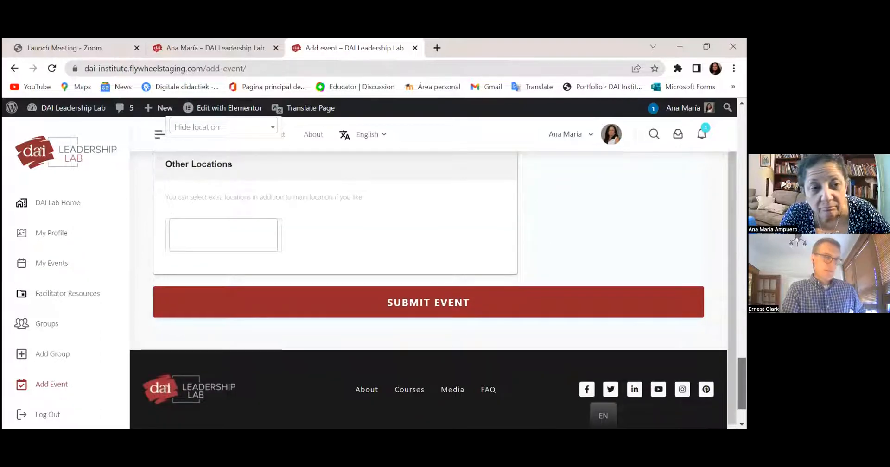
left_click(430, 304)
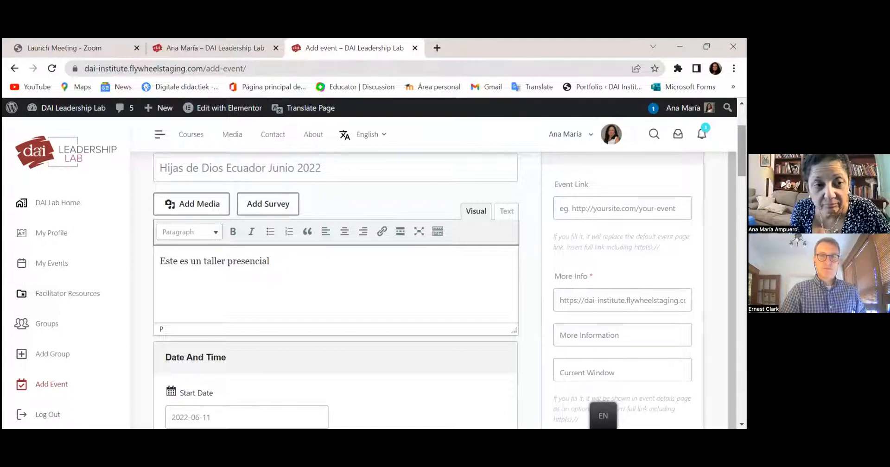
scroll(336, 278, "down", 15)
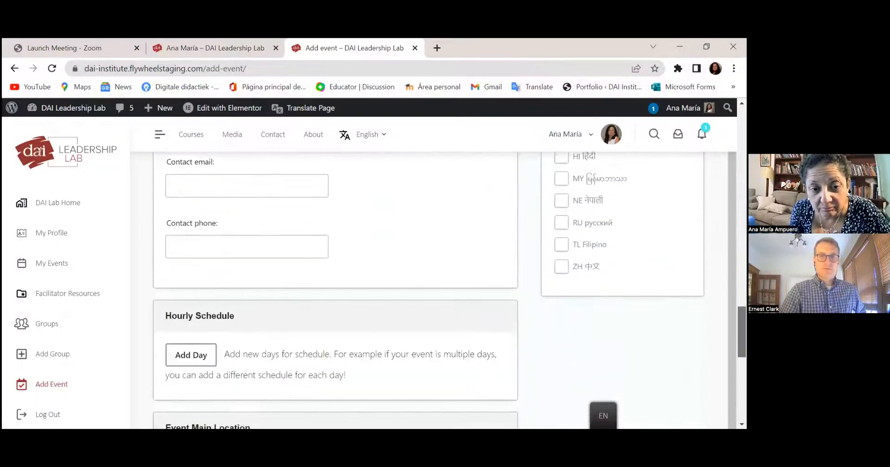
scroll(335, 278, "down", 6)
- Submit the Hijas de Dios Ecuador Junio 2022 event a second time so it gets published
scroll(429, 325, "down", 1)
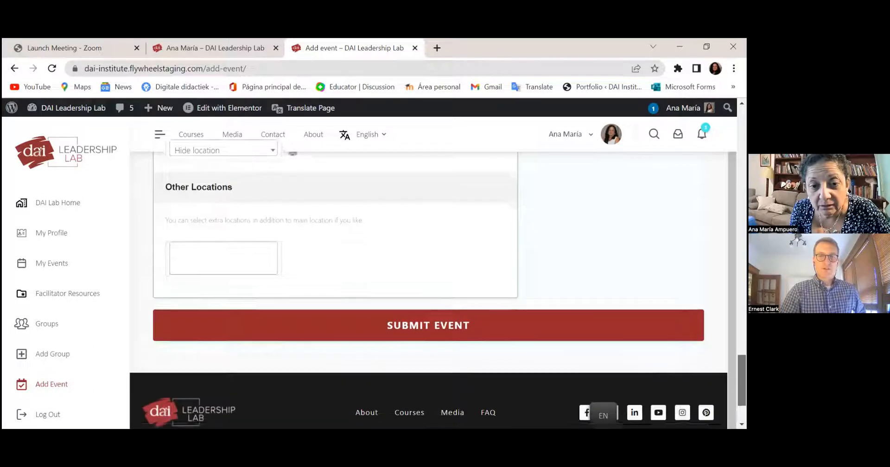
left_click(428, 324)
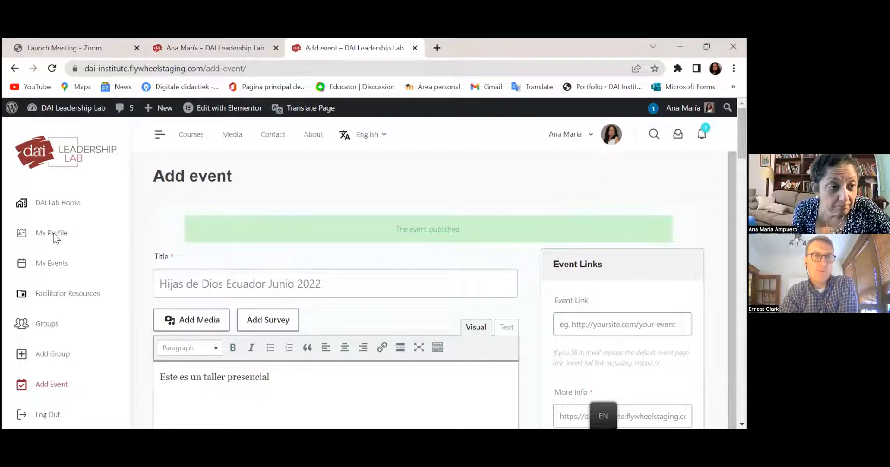
- From DAI Lab Home, follow the Guided Courses card's Upcoming Courses link
left_click(53, 208)
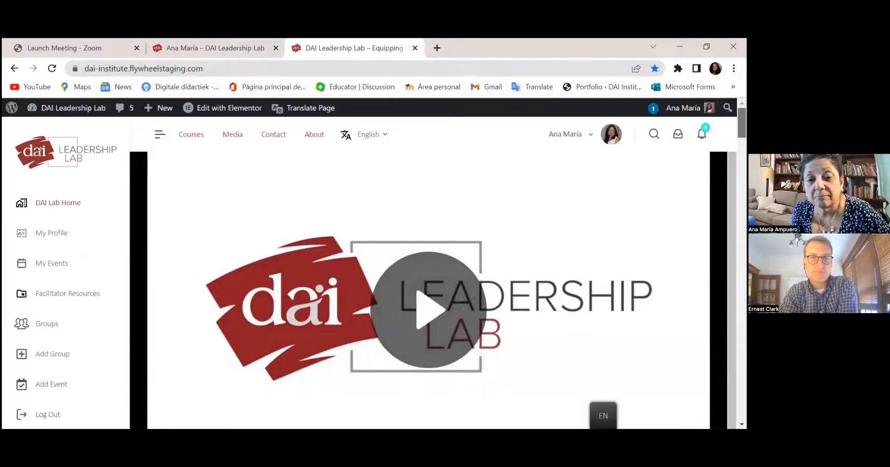
scroll(428, 290, "down", 5)
scroll(428, 290, "down", 7)
scroll(428, 290, "up", 1)
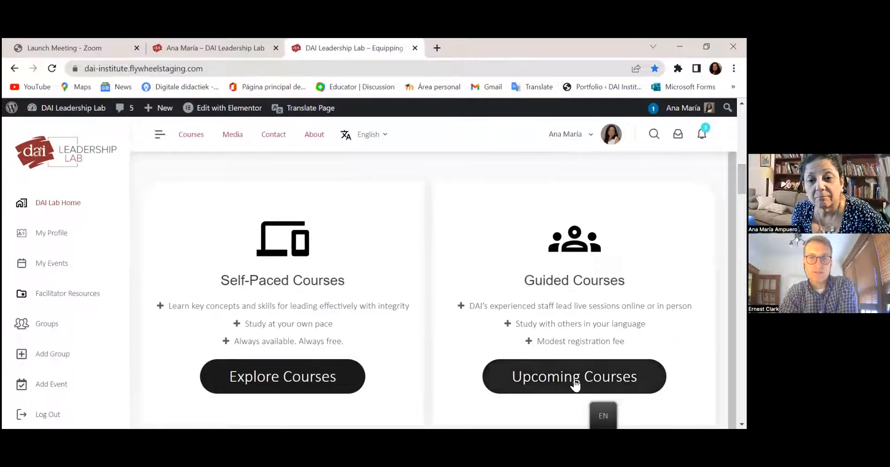
left_click(590, 384)
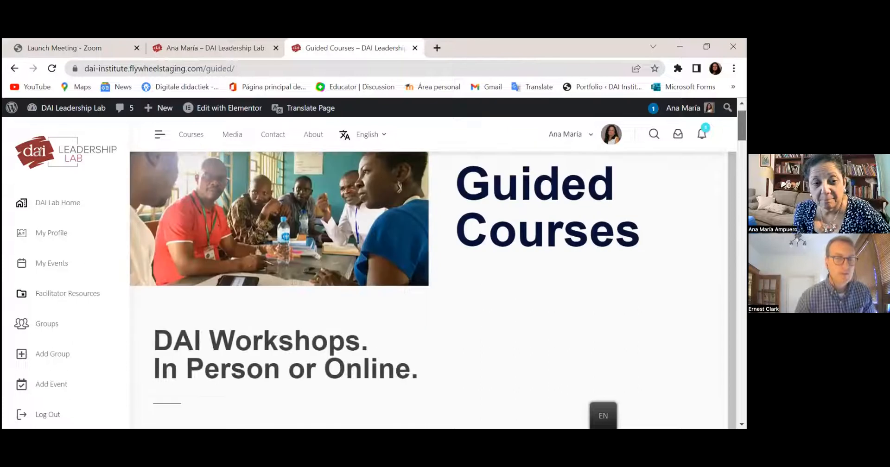
- Expand the Upcoming Workshops filter panel to reveal the Course and Language options
scroll(429, 287, "down", 5)
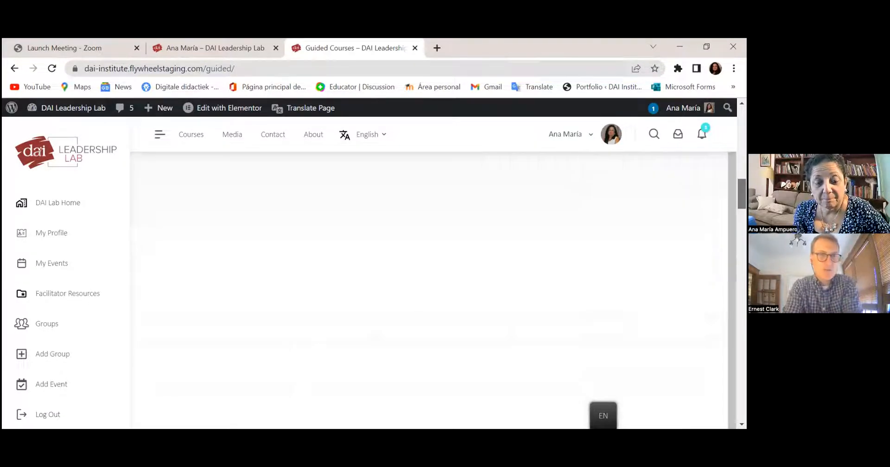
scroll(429, 288, "down", 5)
scroll(429, 287, "down", 5)
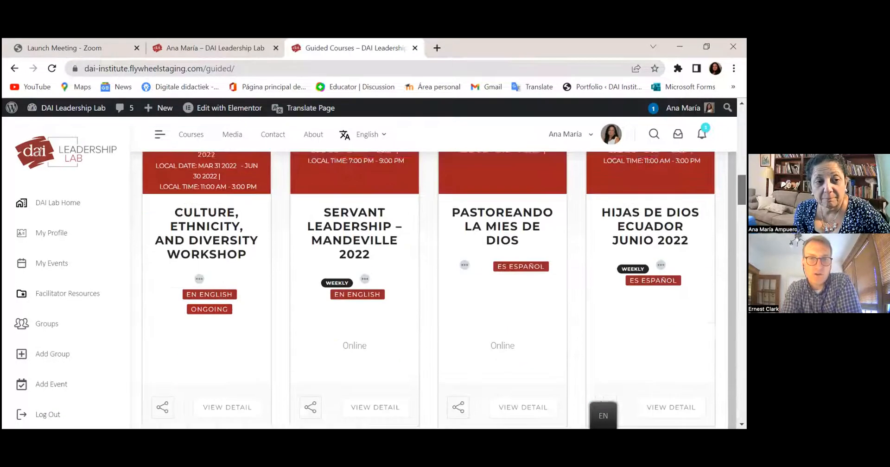
scroll(429, 287, "up", 2)
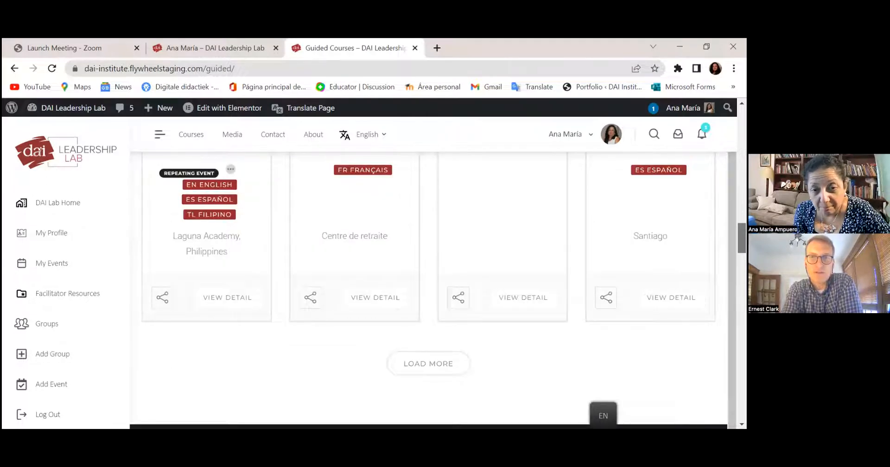
scroll(429, 287, "up", 5)
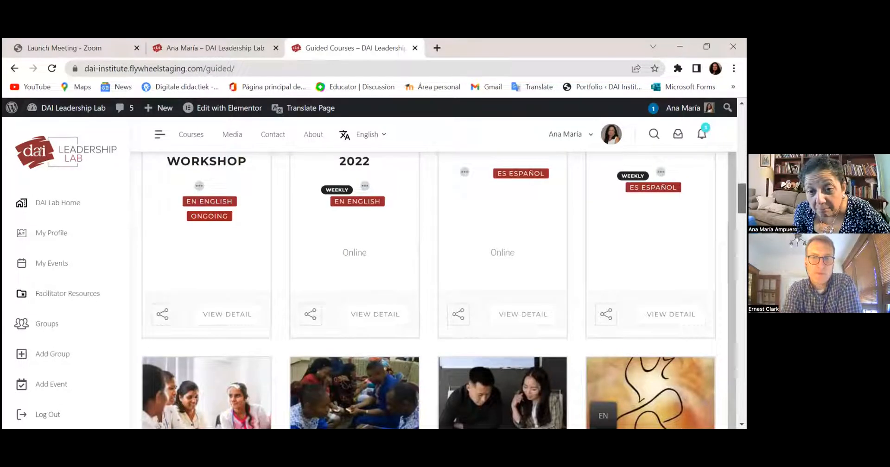
scroll(429, 288, "up", 1)
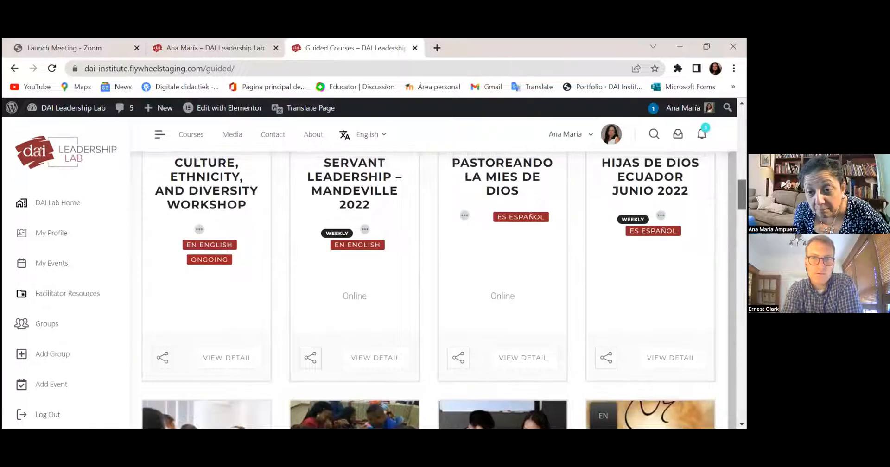
scroll(429, 287, "up", 4)
scroll(429, 287, "down", 1)
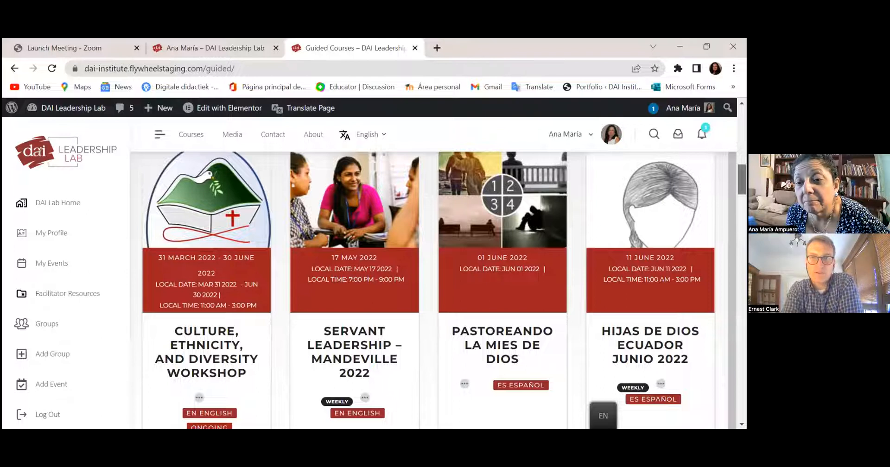
scroll(434, 287, "up", 2)
scroll(433, 287, "up", 4)
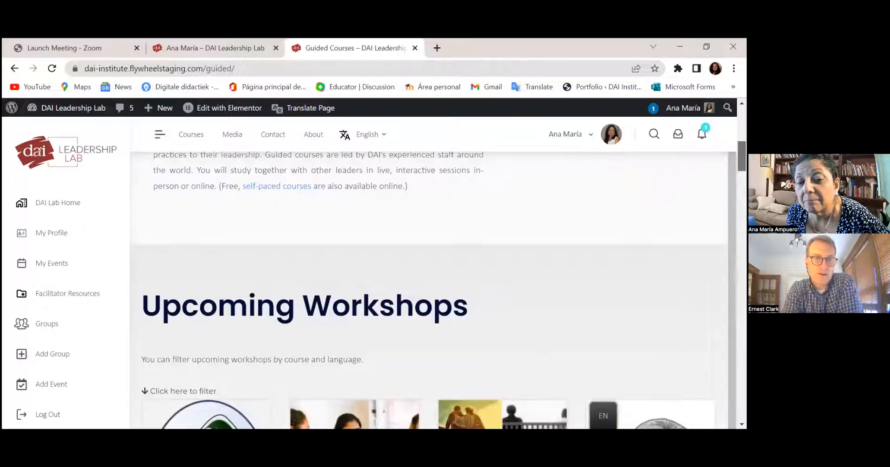
scroll(433, 287, "up", 1)
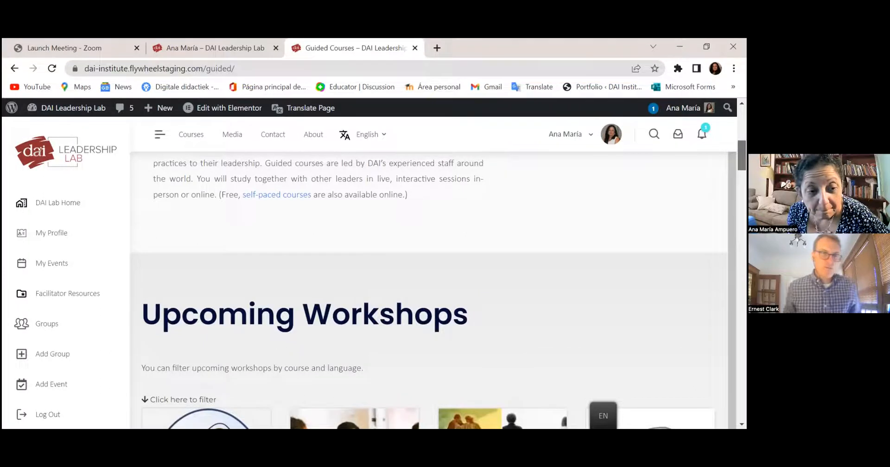
scroll(434, 288, "down", 1)
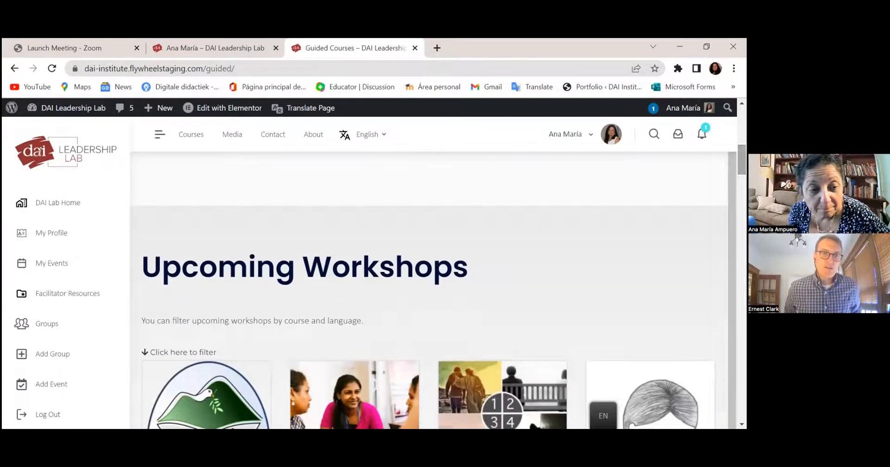
left_click(176, 353)
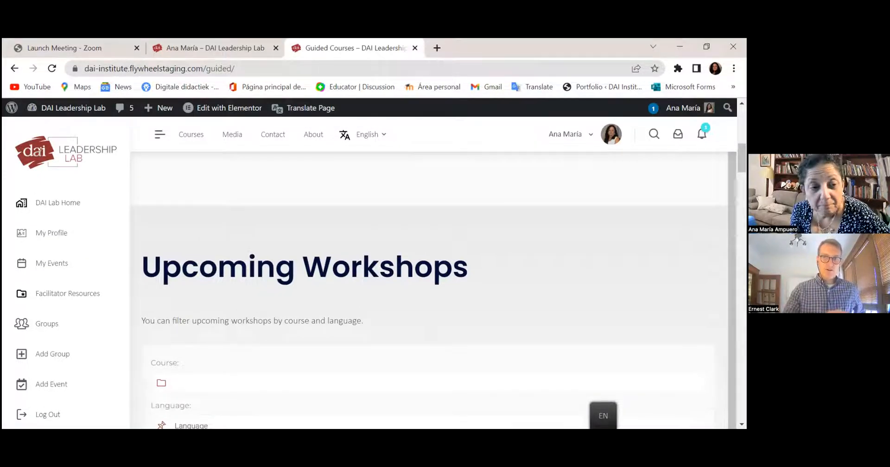
- Filter upcoming workshops to language ES español and course Daughters of God
scroll(183, 247, "down", 3)
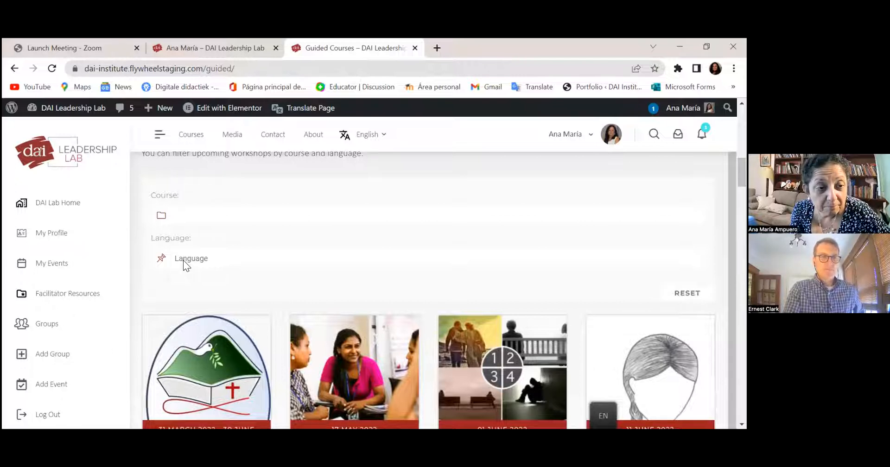
left_click(183, 261)
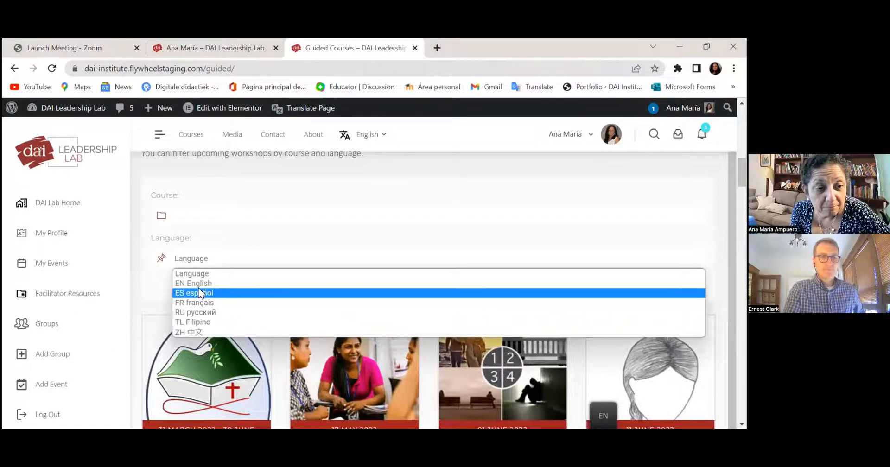
left_click(198, 293)
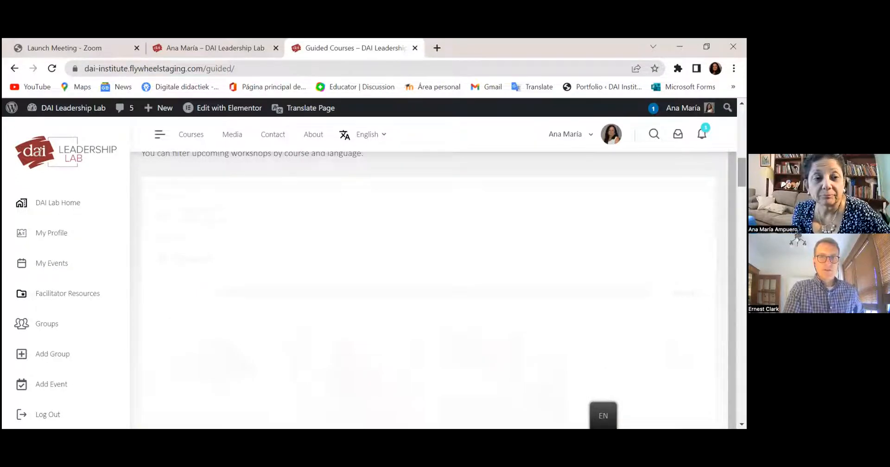
left_click_drag(742, 183, 742, 201)
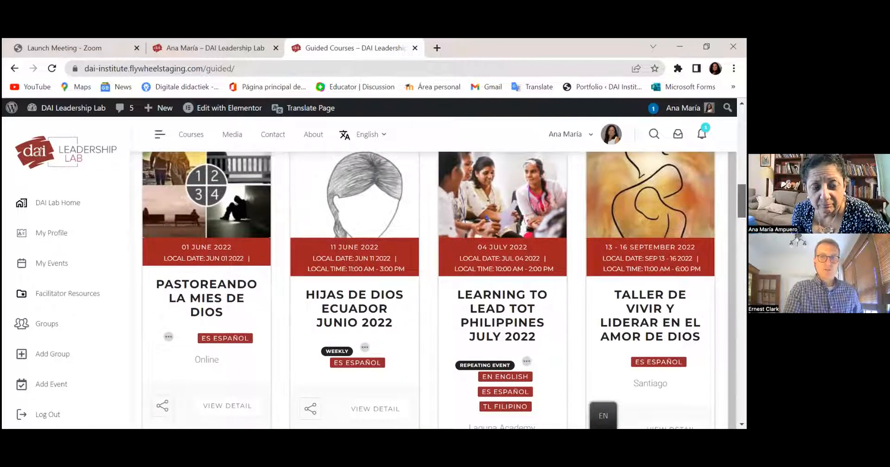
left_click_drag(742, 201, 741, 181)
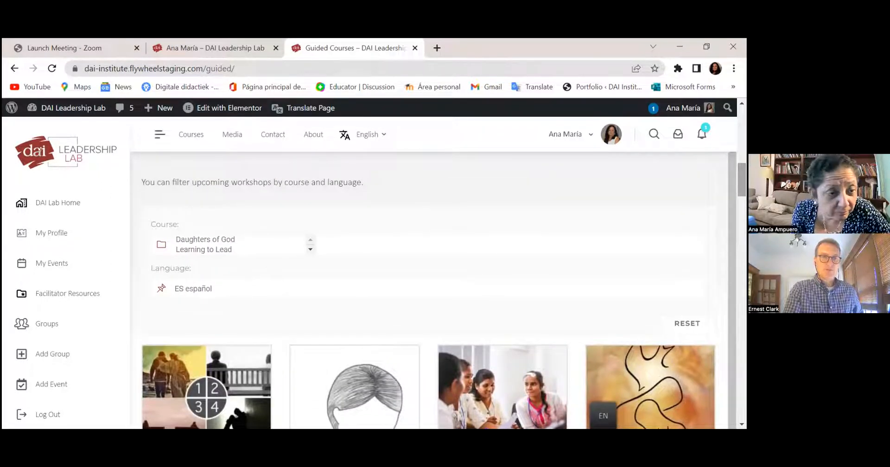
left_click(217, 240)
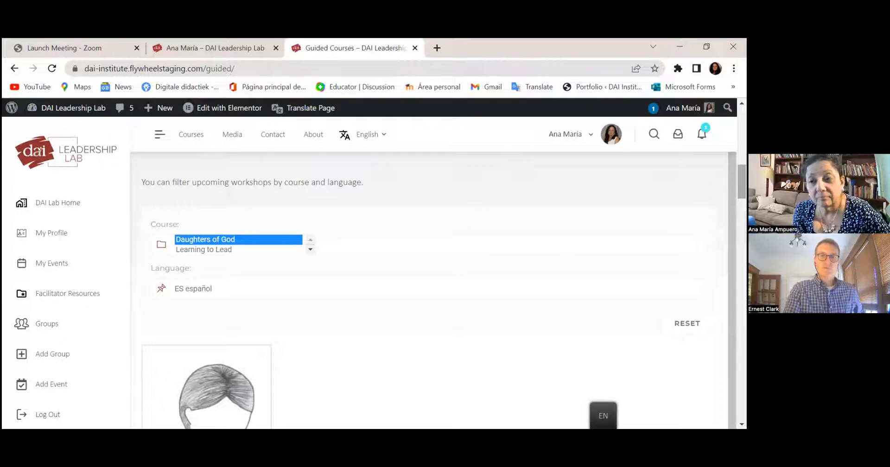
scroll(429, 291, "down", 10)
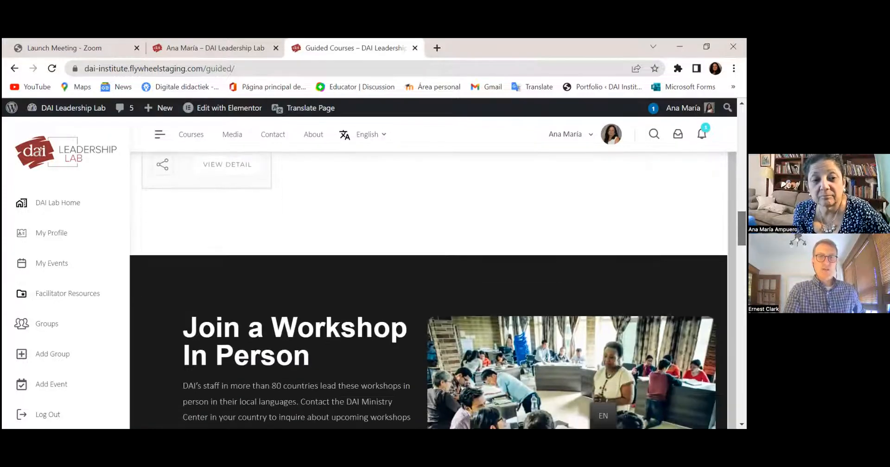
- Open the Daughters of God course from its title link among the course cards
left_click_drag(742, 242, 742, 306)
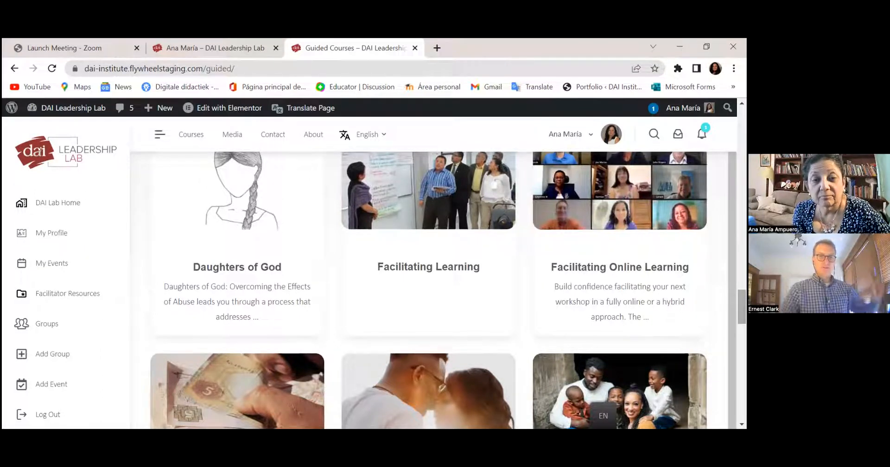
double_click(240, 244)
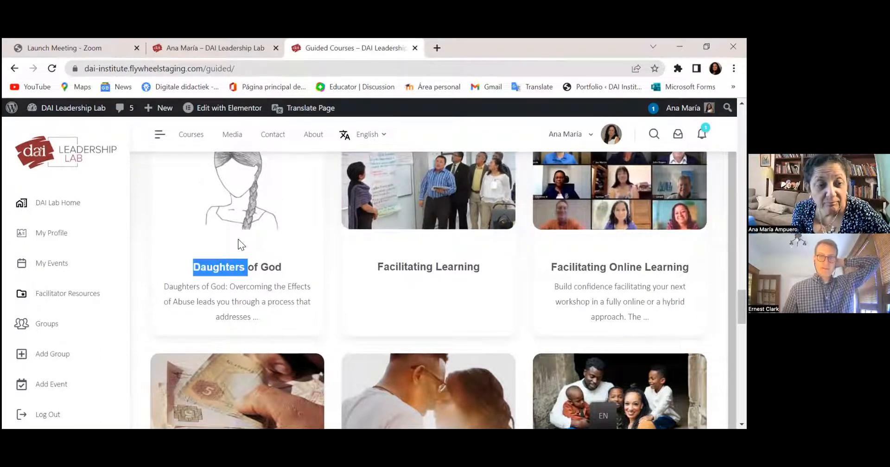
left_click(248, 275)
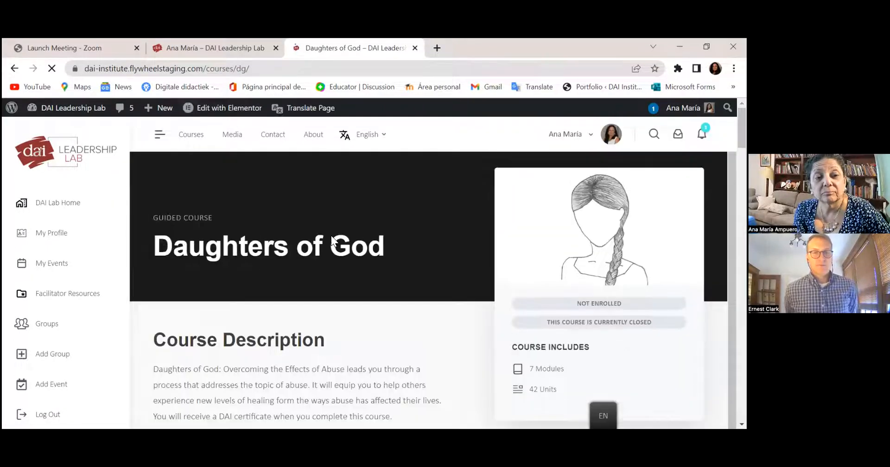
- Locate the Hijas de Dios Ecuador Junio 2022 card under the course's Upcoming Workshops and select its title
scroll(332, 241, "down", 5)
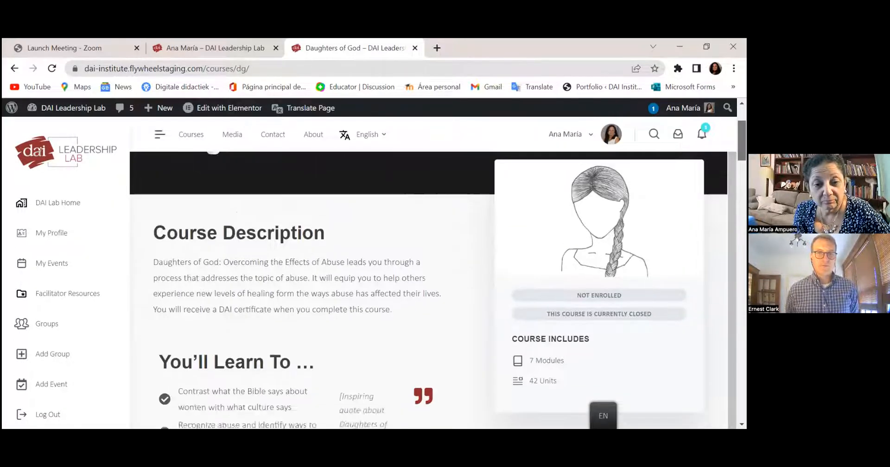
scroll(333, 241, "down", 10)
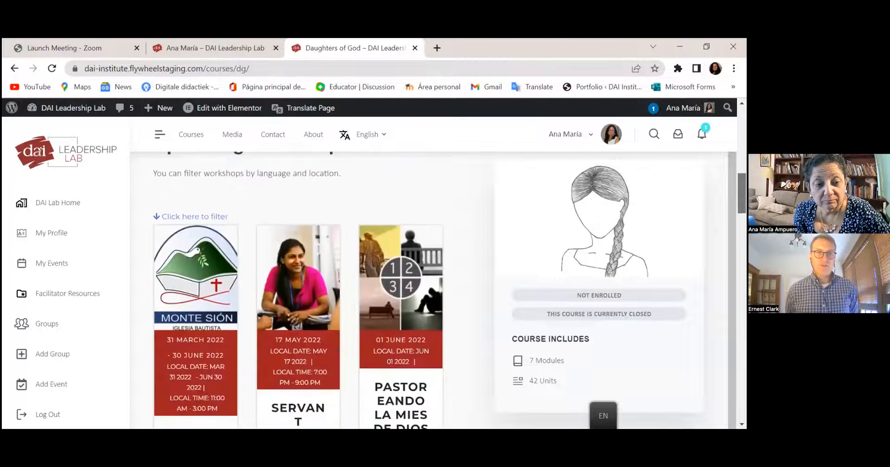
scroll(297, 290, "down", 6)
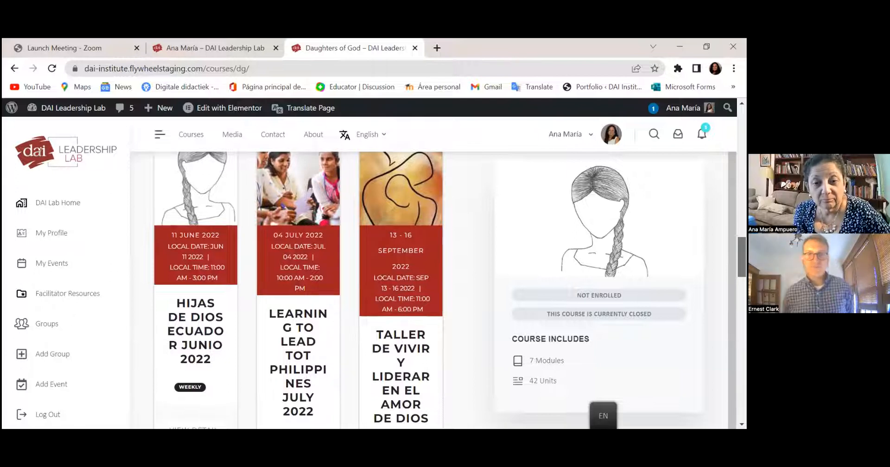
scroll(297, 290, "down", 2)
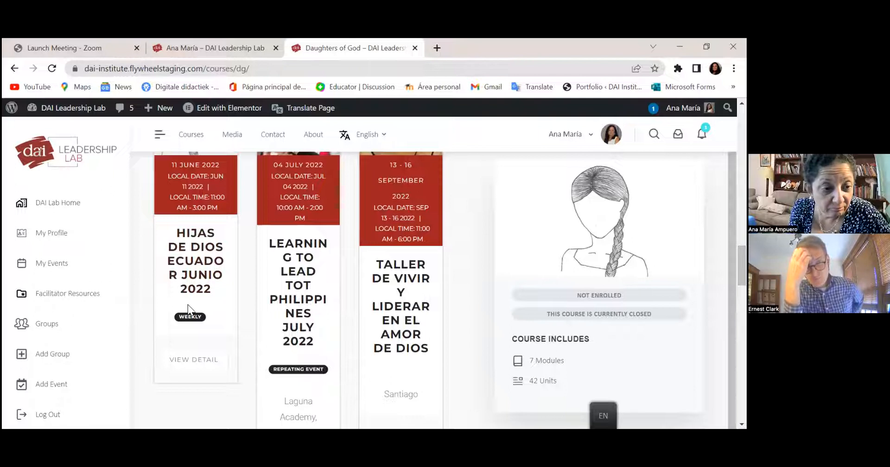
left_click(198, 238)
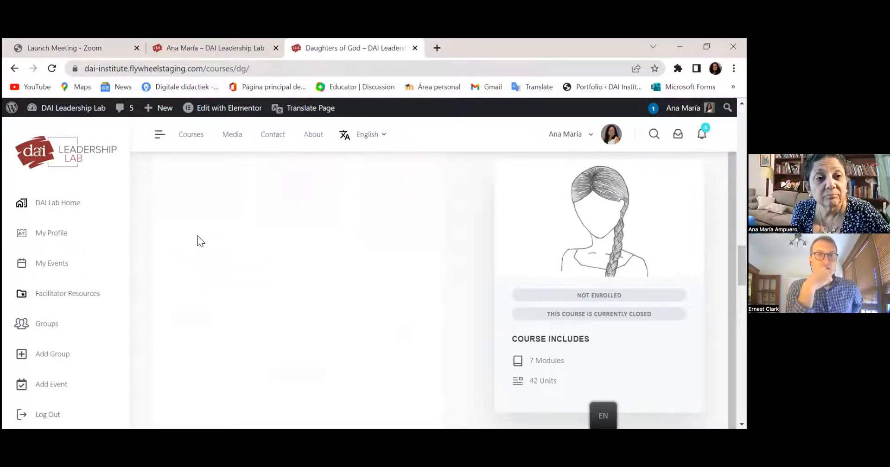
- Open the event popup and scroll its details (Jun 11 2022, 9:00 am–1:00 pm) to Share This Event
left_click(197, 236)
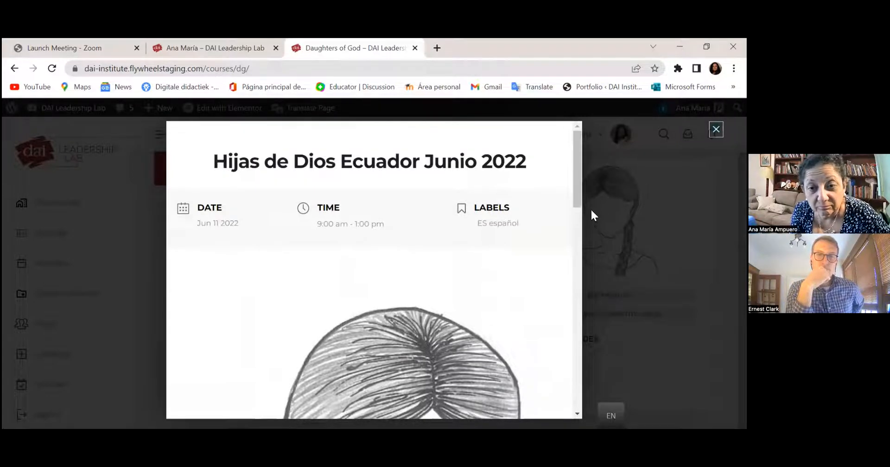
left_click_drag(576, 189, 589, 352)
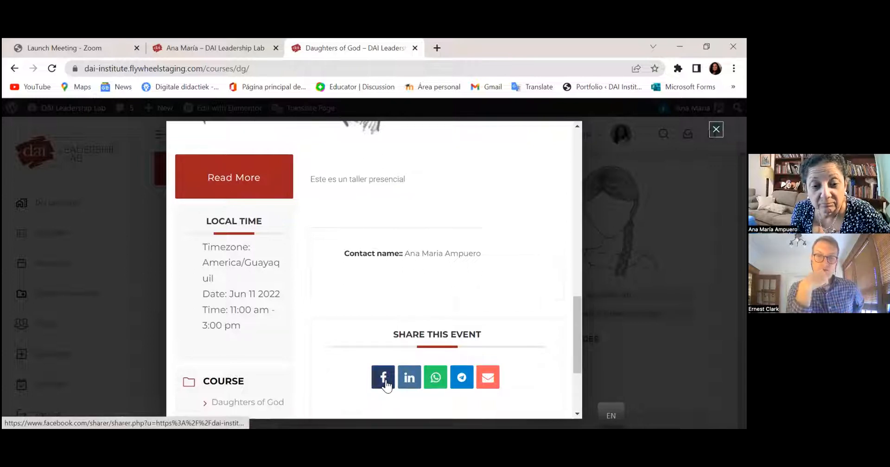
left_click(439, 382)
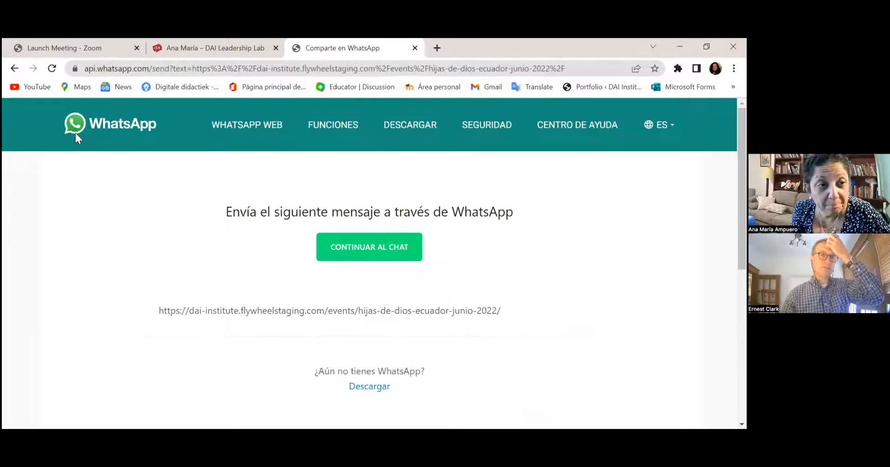
key("alt+Left")
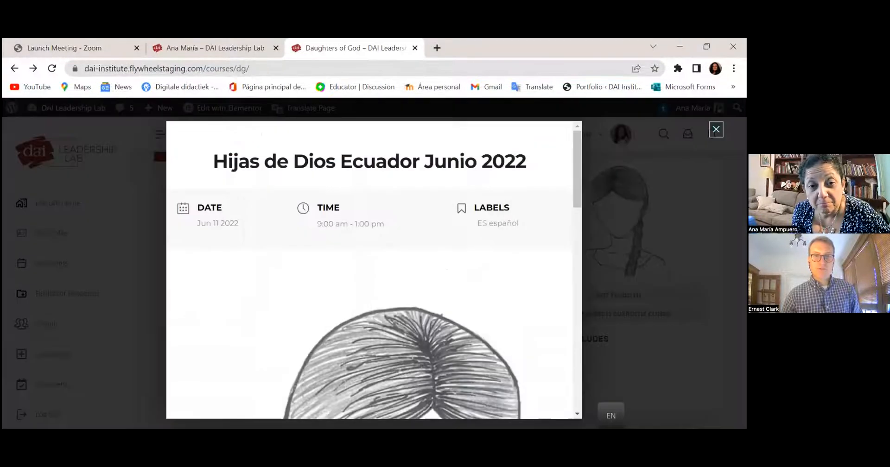
key("Escape")
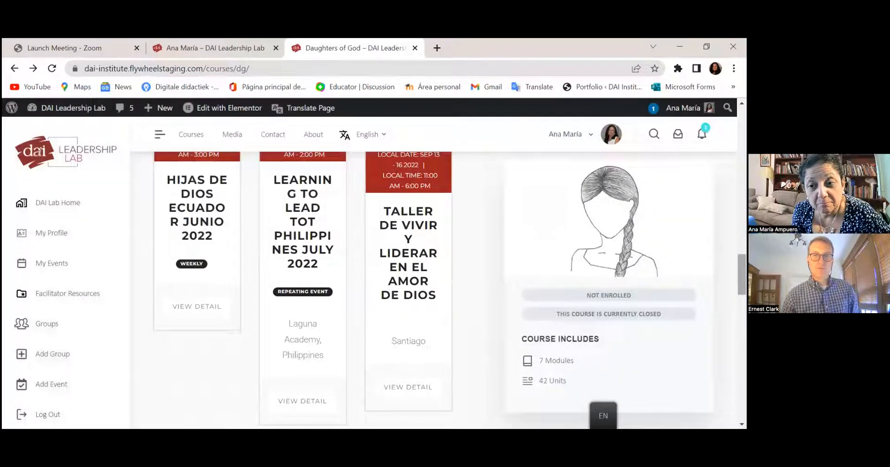
scroll(301, 279, "down", 5)
scroll(301, 288, "up", 5)
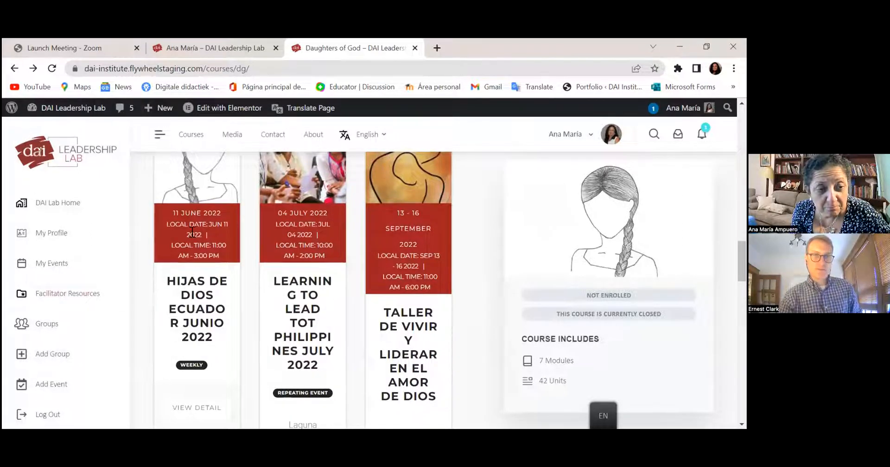
left_click(196, 307)
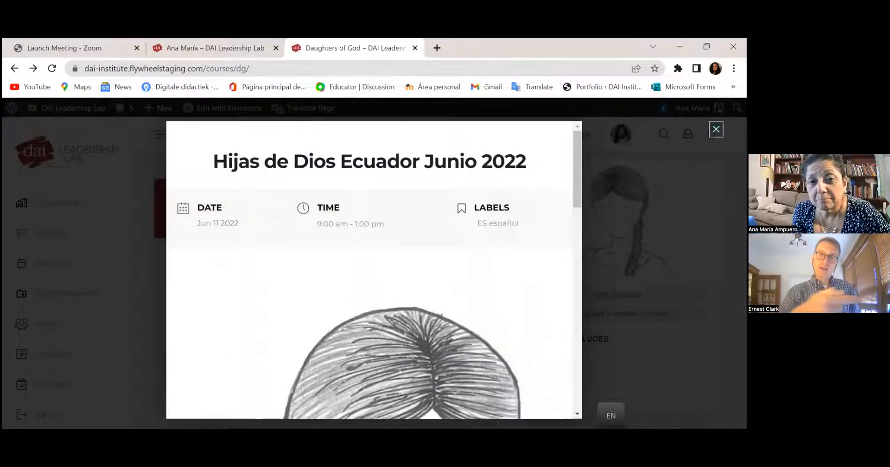
- Scroll the Hijas de Dios Ecuador Junio 2022 popup to Share This Event and choose e-mail sharing
left_click_drag(572, 204, 578, 347)
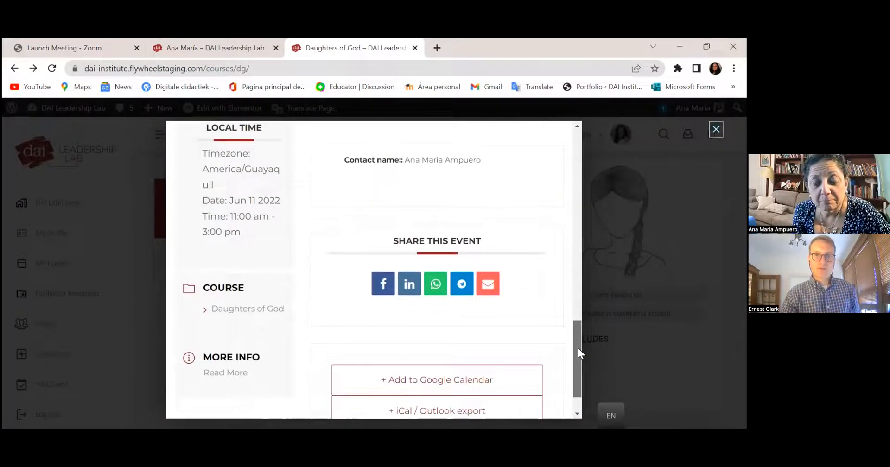
left_click(488, 288)
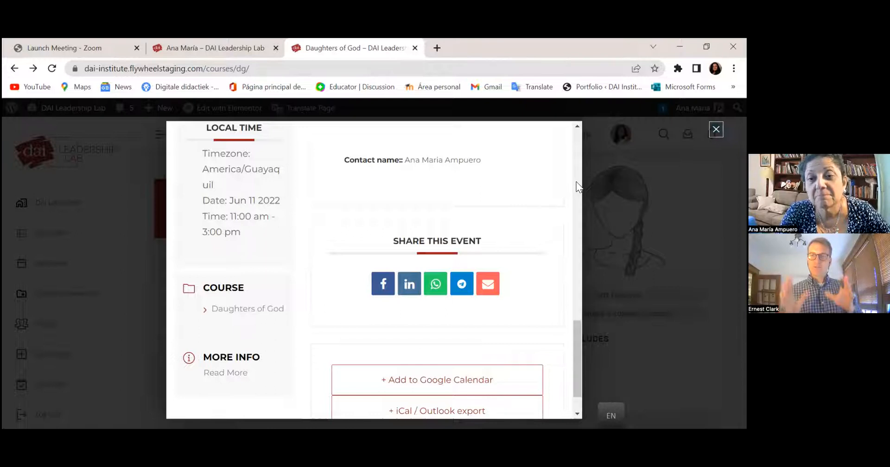
scroll(577, 182, "up", 15)
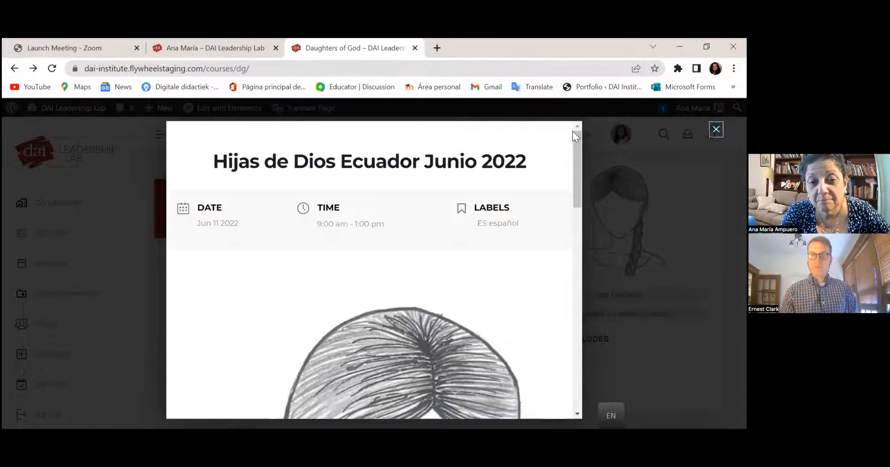
scroll(575, 148, "down", 15)
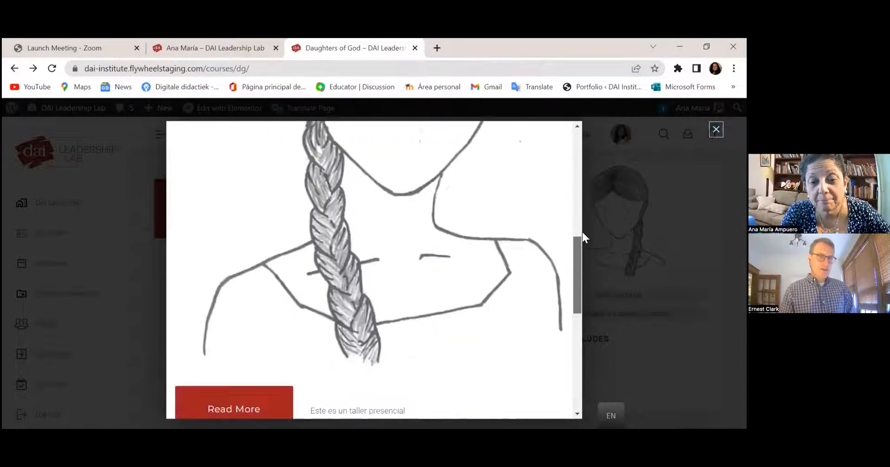
scroll(583, 233, "down", 2)
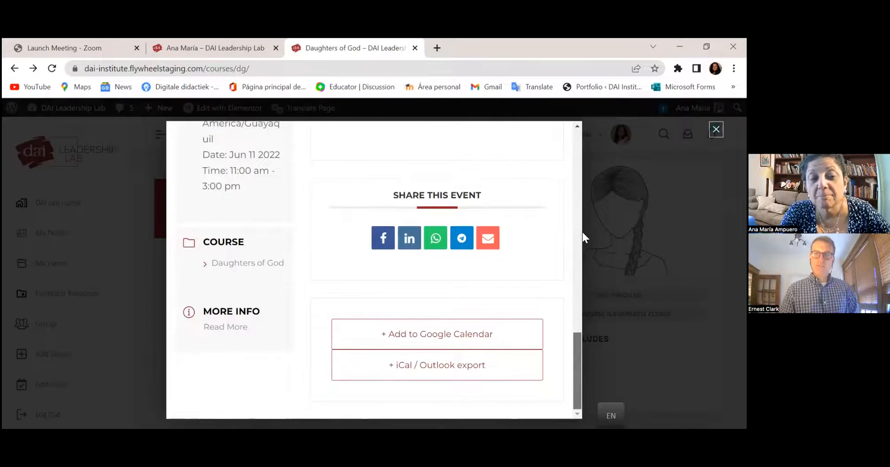